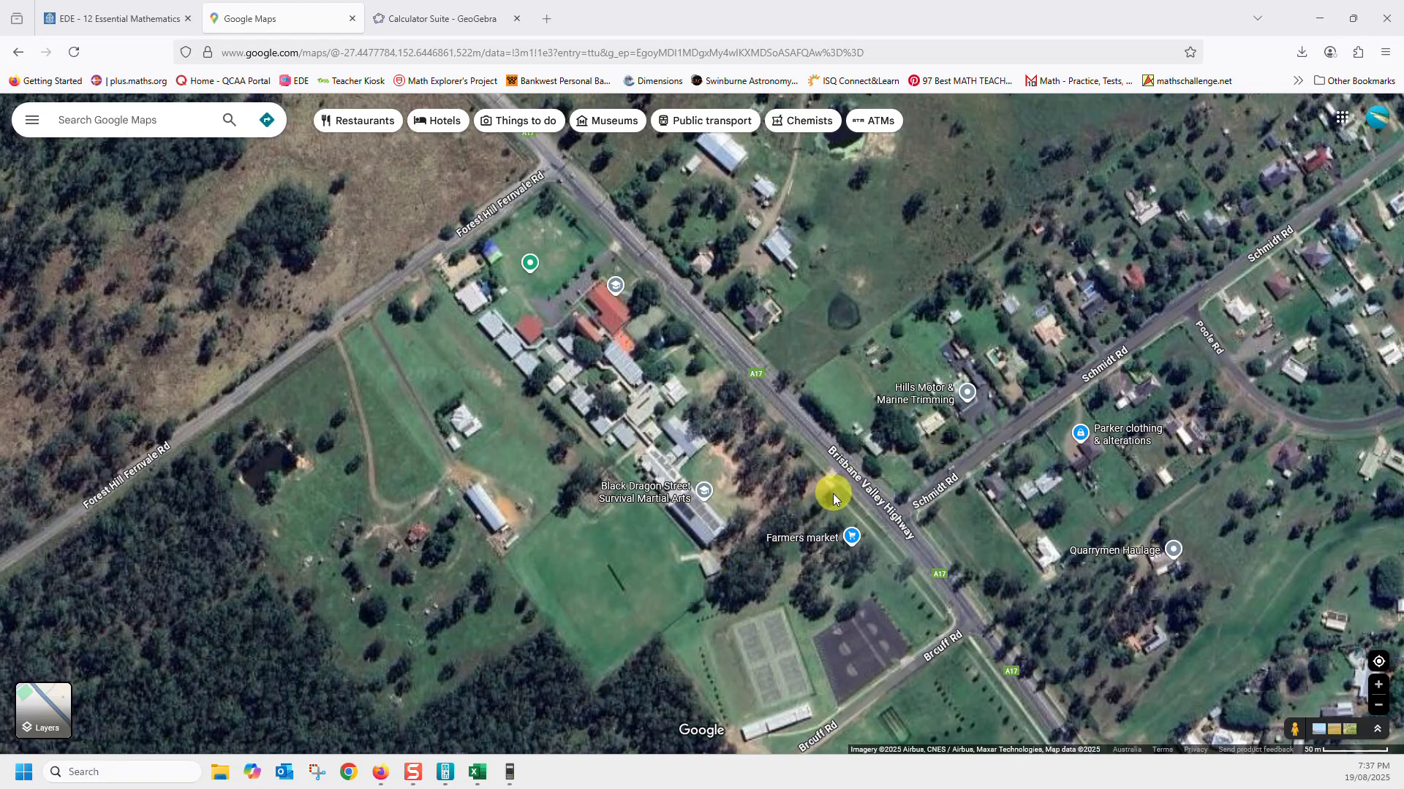
Step: Capture a rectangular Snipping Tool screenshot of the map area around the school grounds, including the 50 m scale bar
left_click_drag(870, 354, 1196, 382)
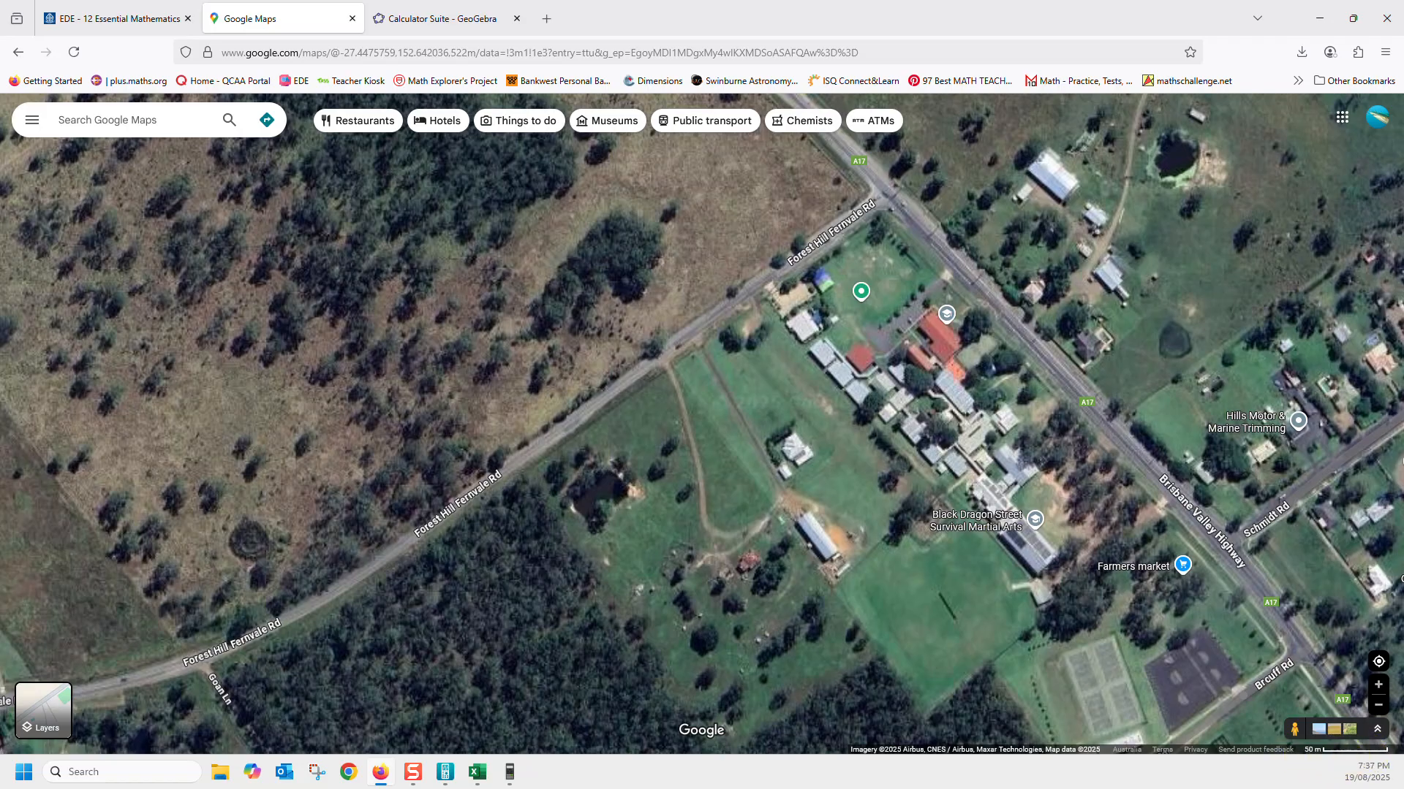
left_click(317, 772)
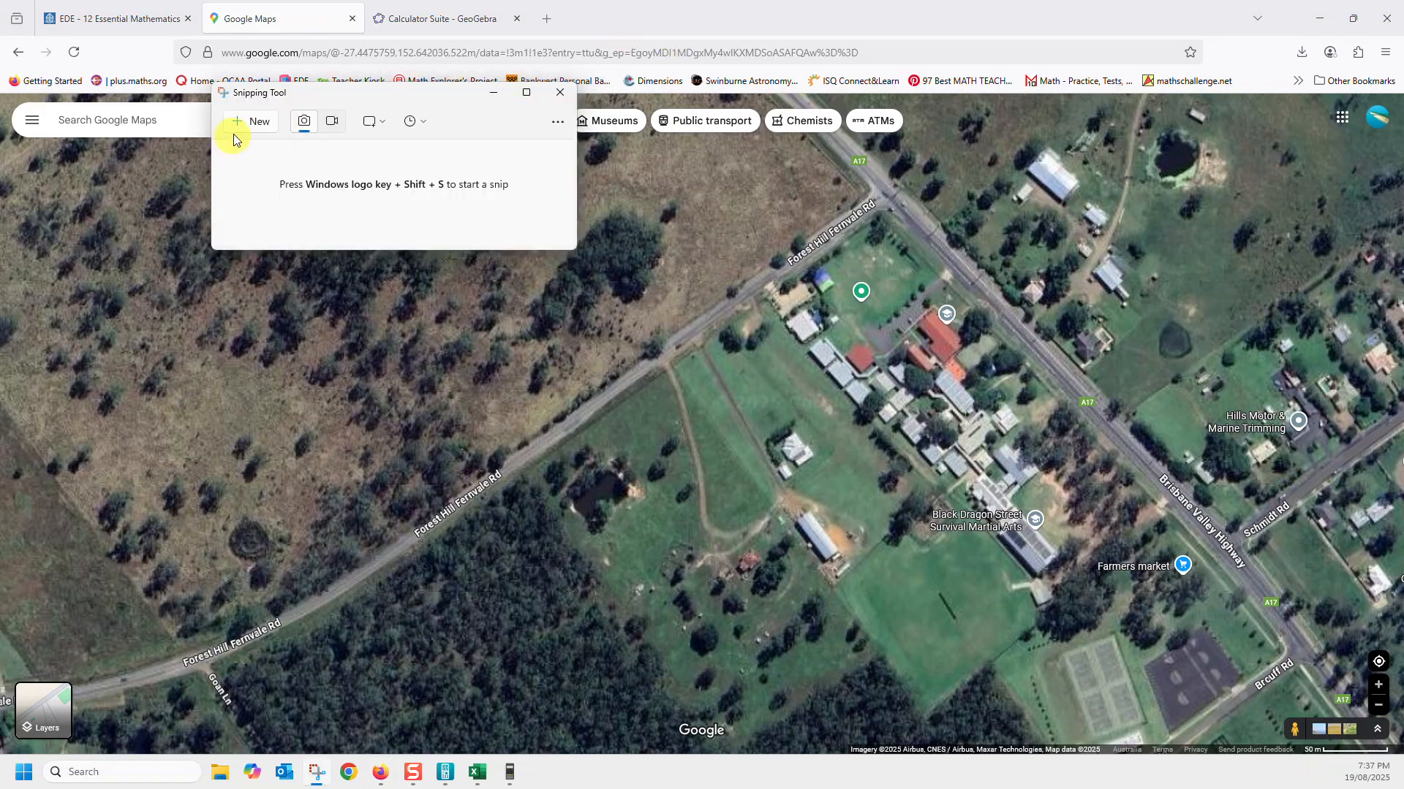
left_click(248, 122)
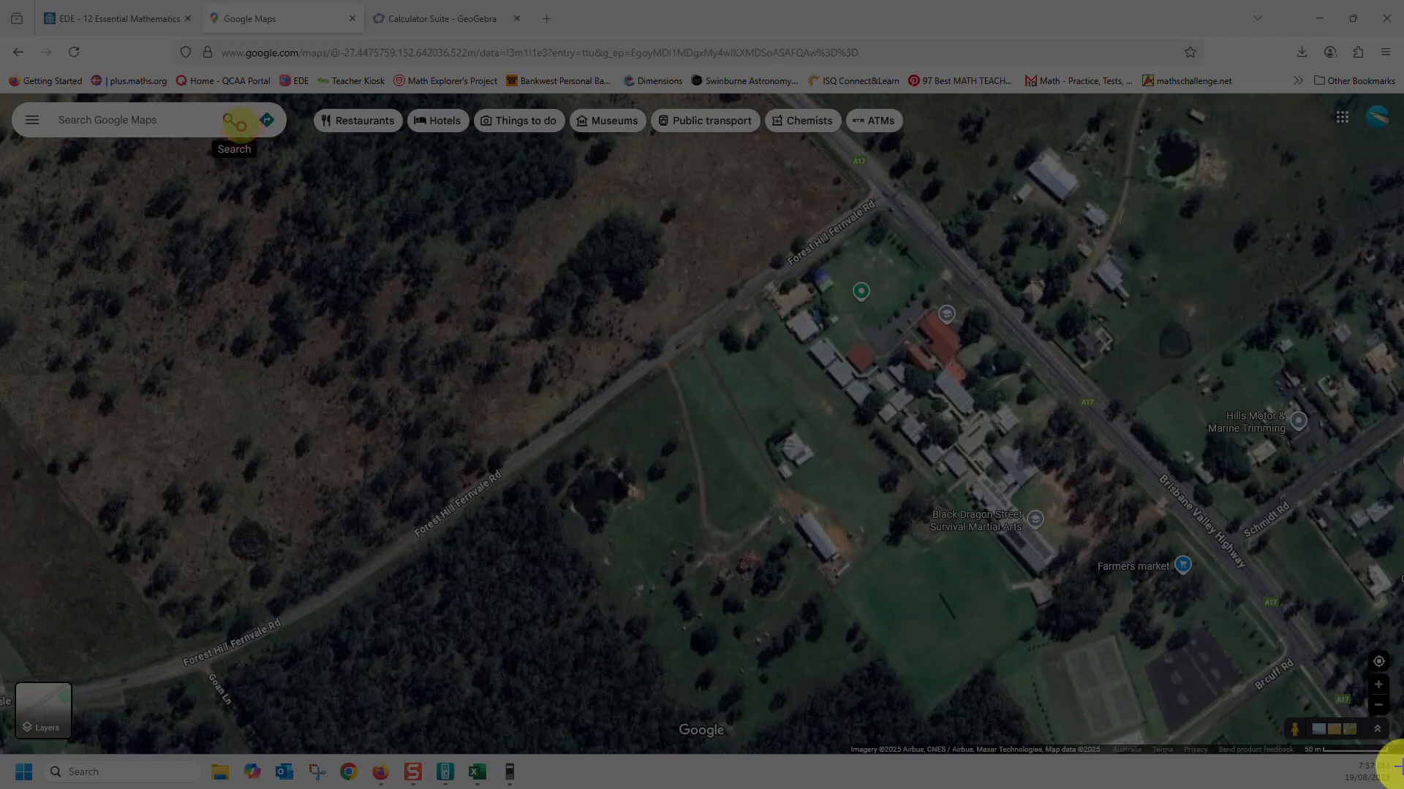
left_click_drag(1392, 764, 672, 188)
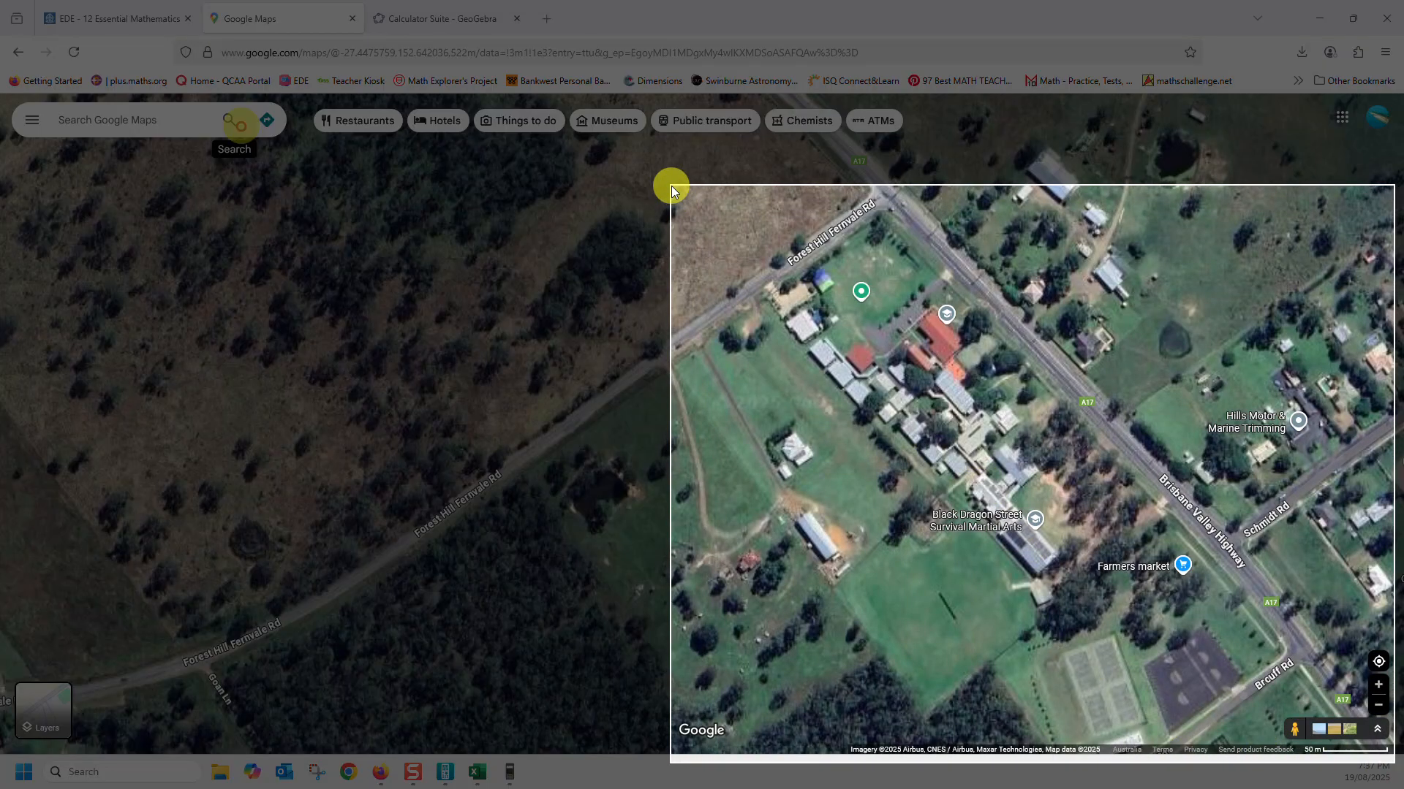
left_click_drag(671, 186, 672, 183)
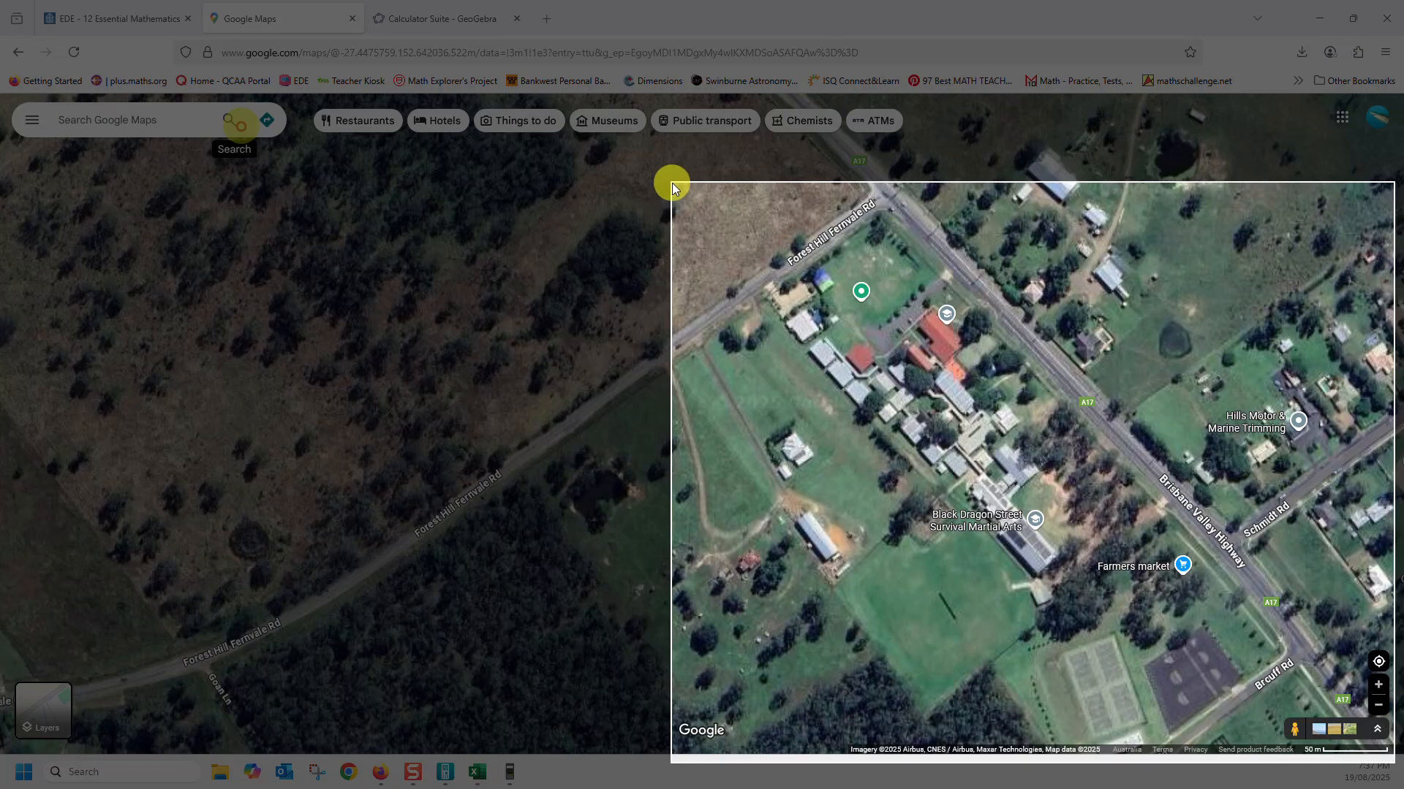
left_click_drag(672, 183, 673, 183)
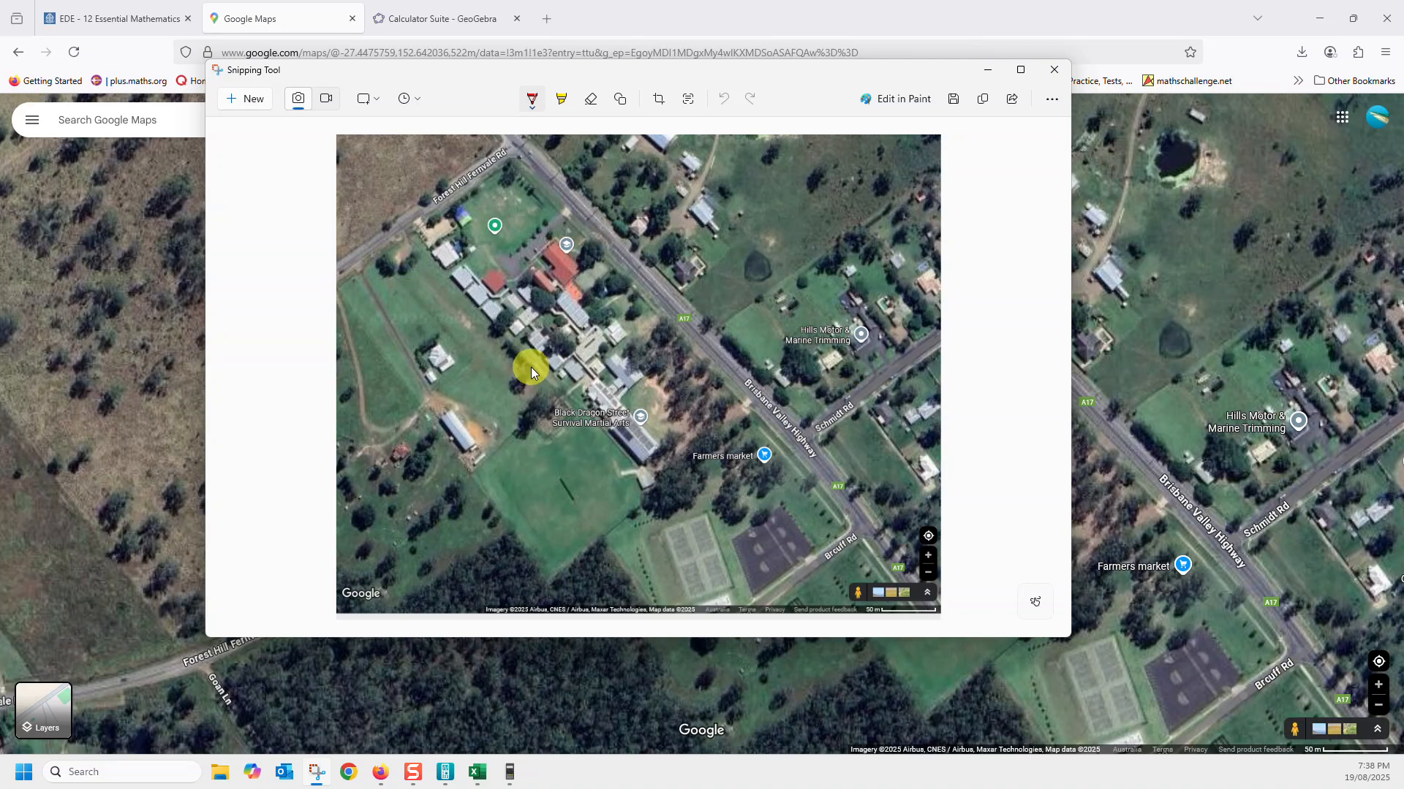
Step: Switch to GeoGebra, paste the captured map into the graphing view, and move its corner point A to the origin
left_click(430, 19)
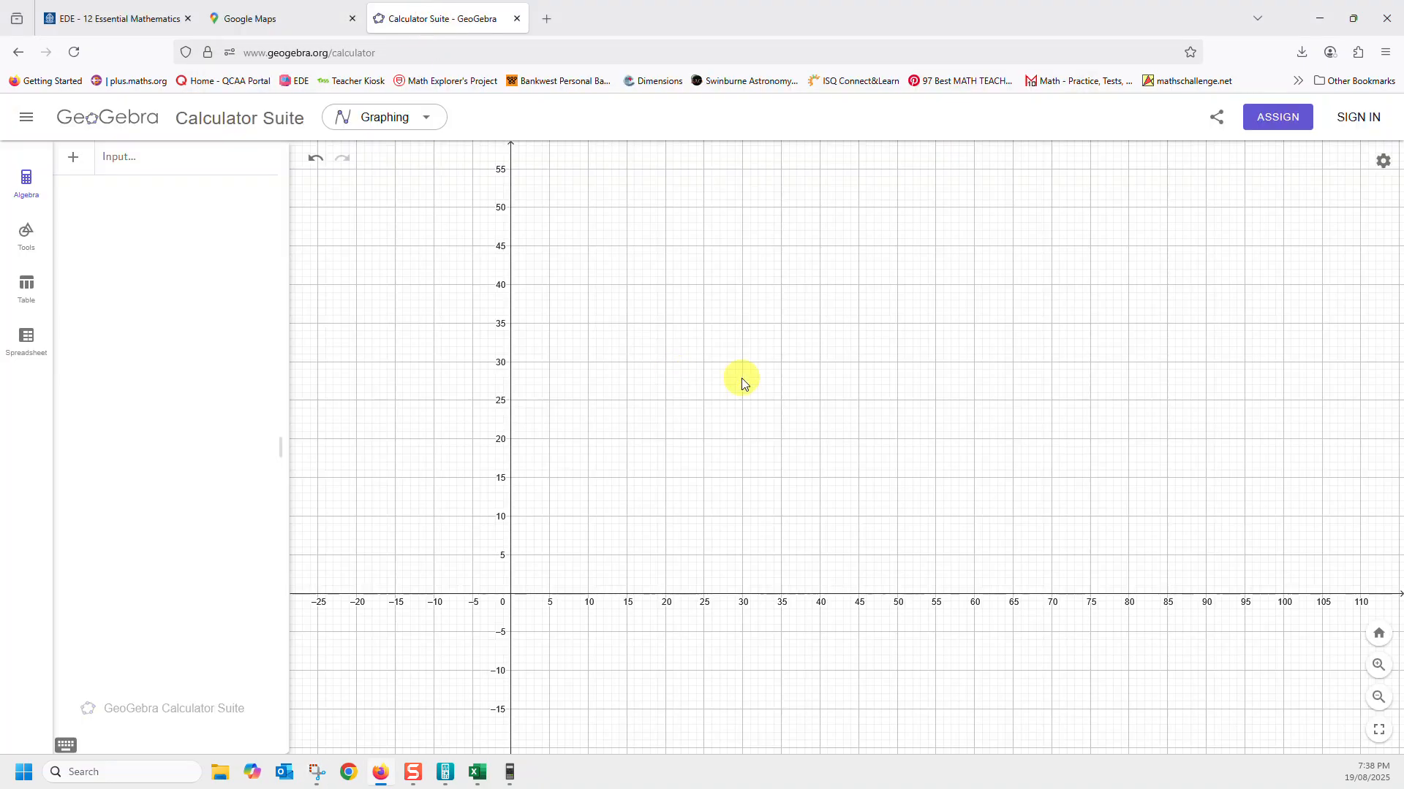
key("ctrl+v")
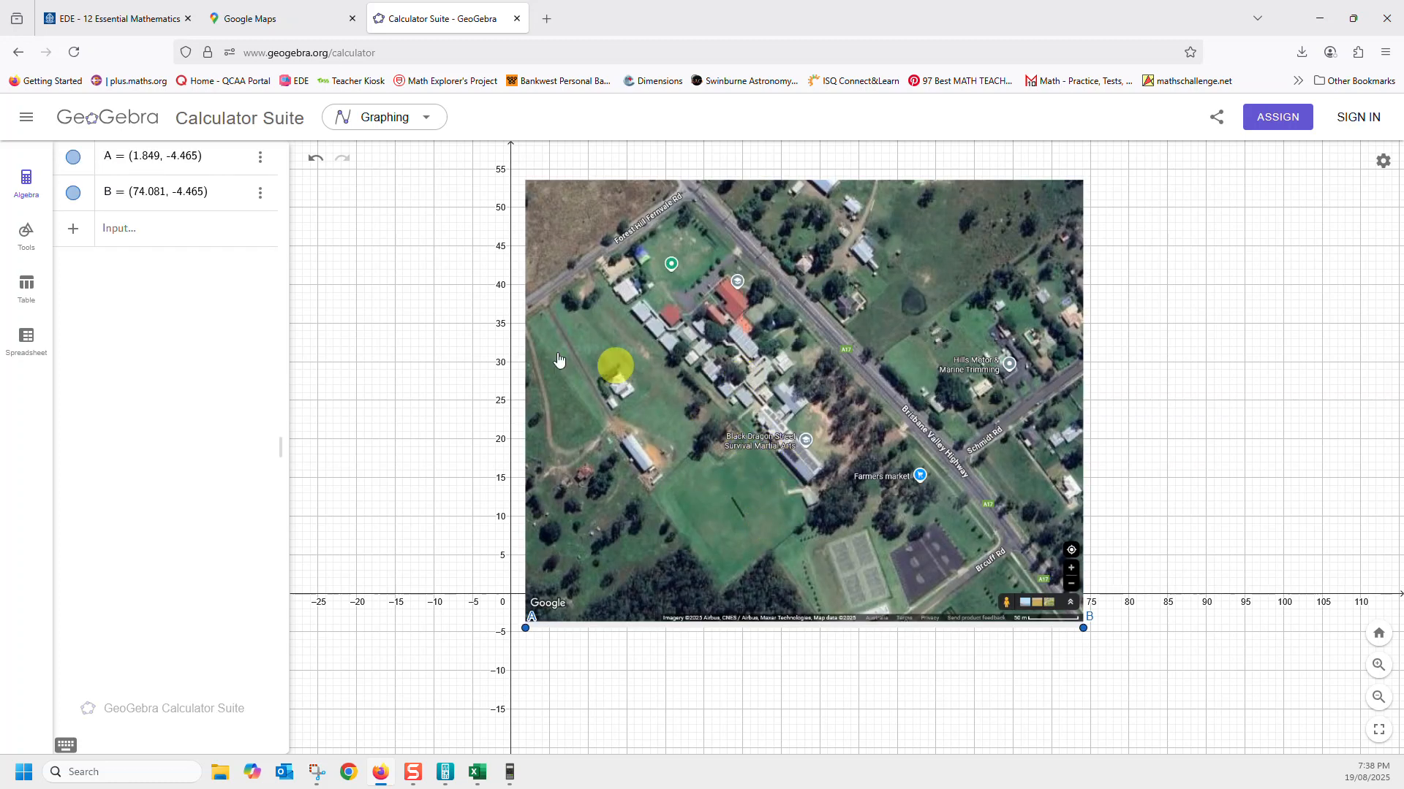
left_click_drag(686, 476, 738, 418)
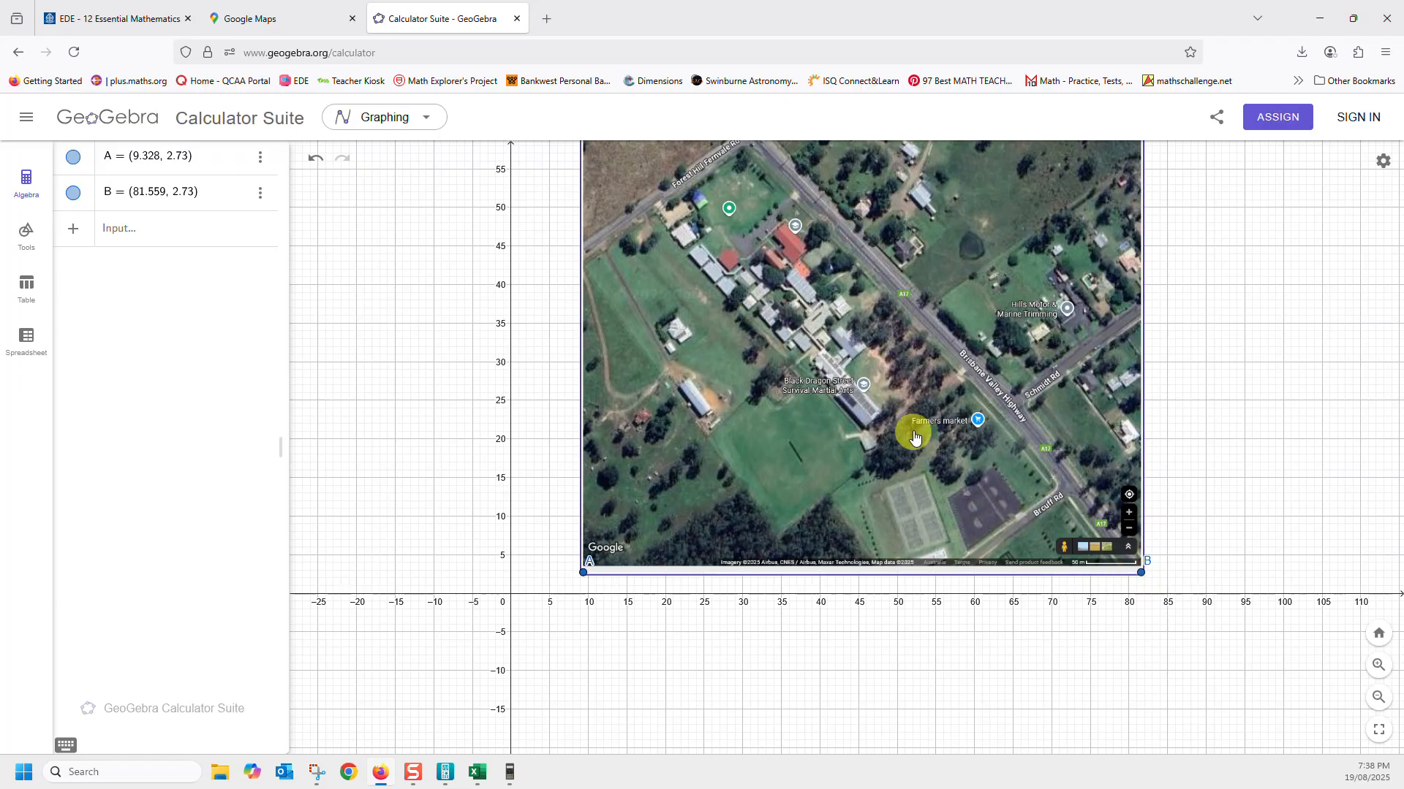
left_click_drag(879, 307, 808, 319)
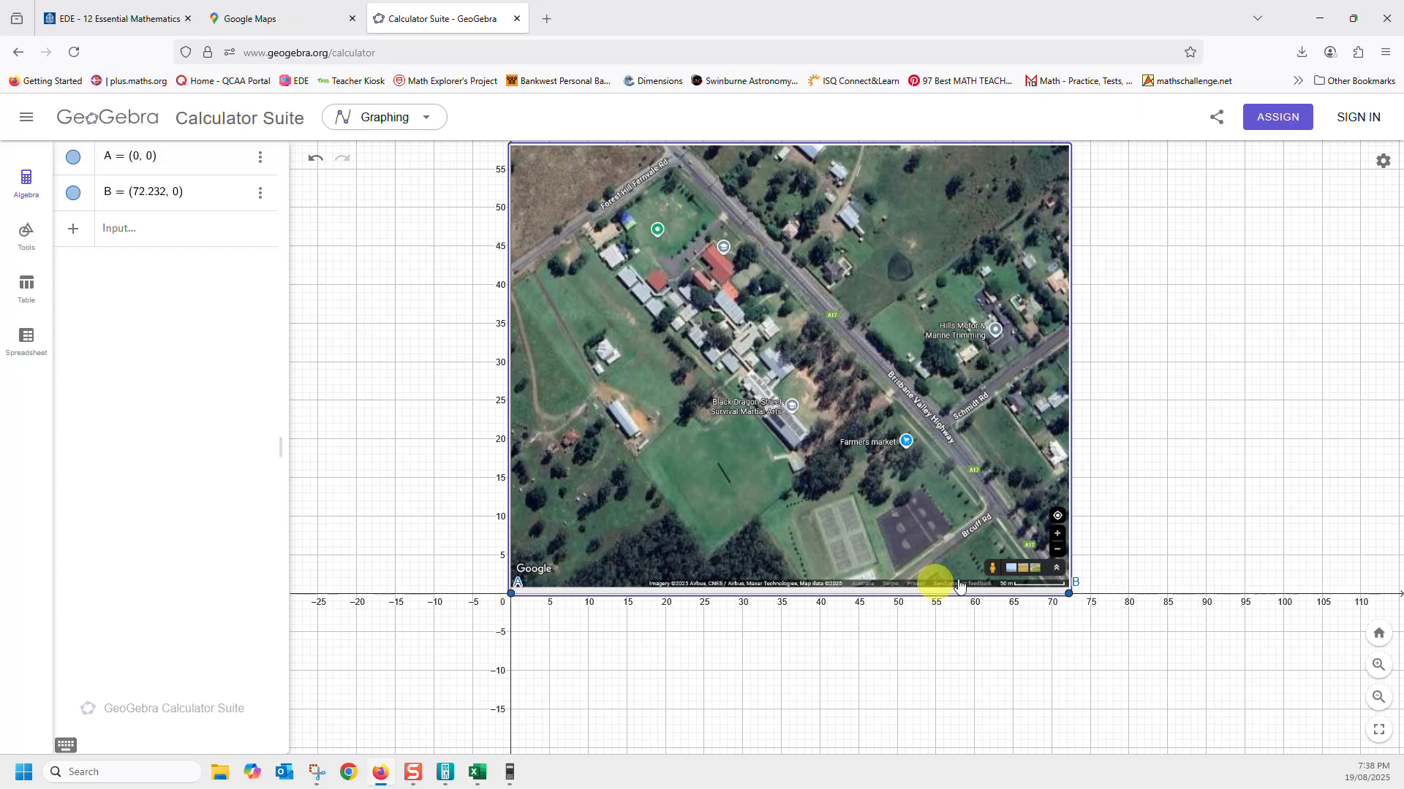
Step: Try resizing the map image by moving corner point B to (95, 0) and to (50, 0)
left_click_drag(1067, 598, 1247, 600)
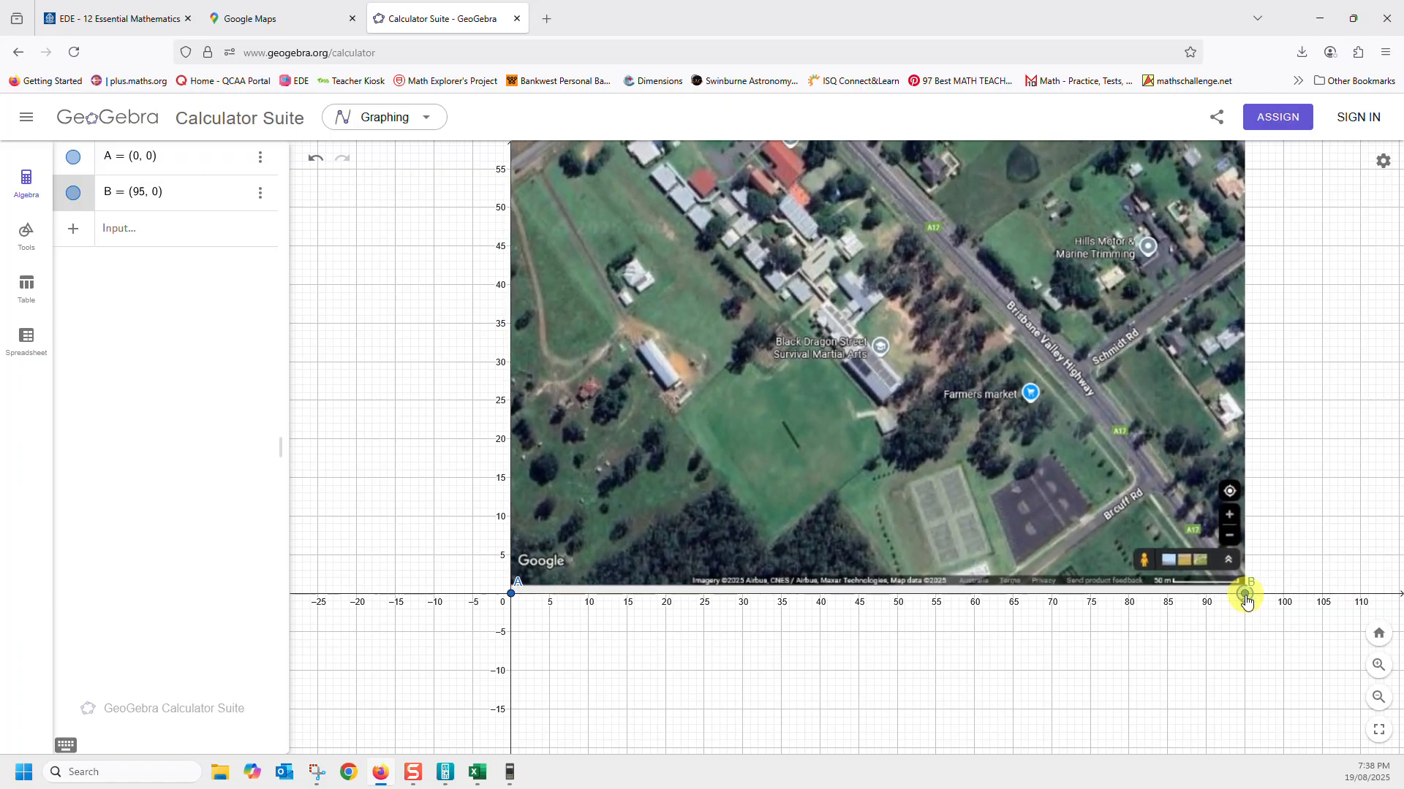
left_click_drag(1271, 645, 1018, 636)
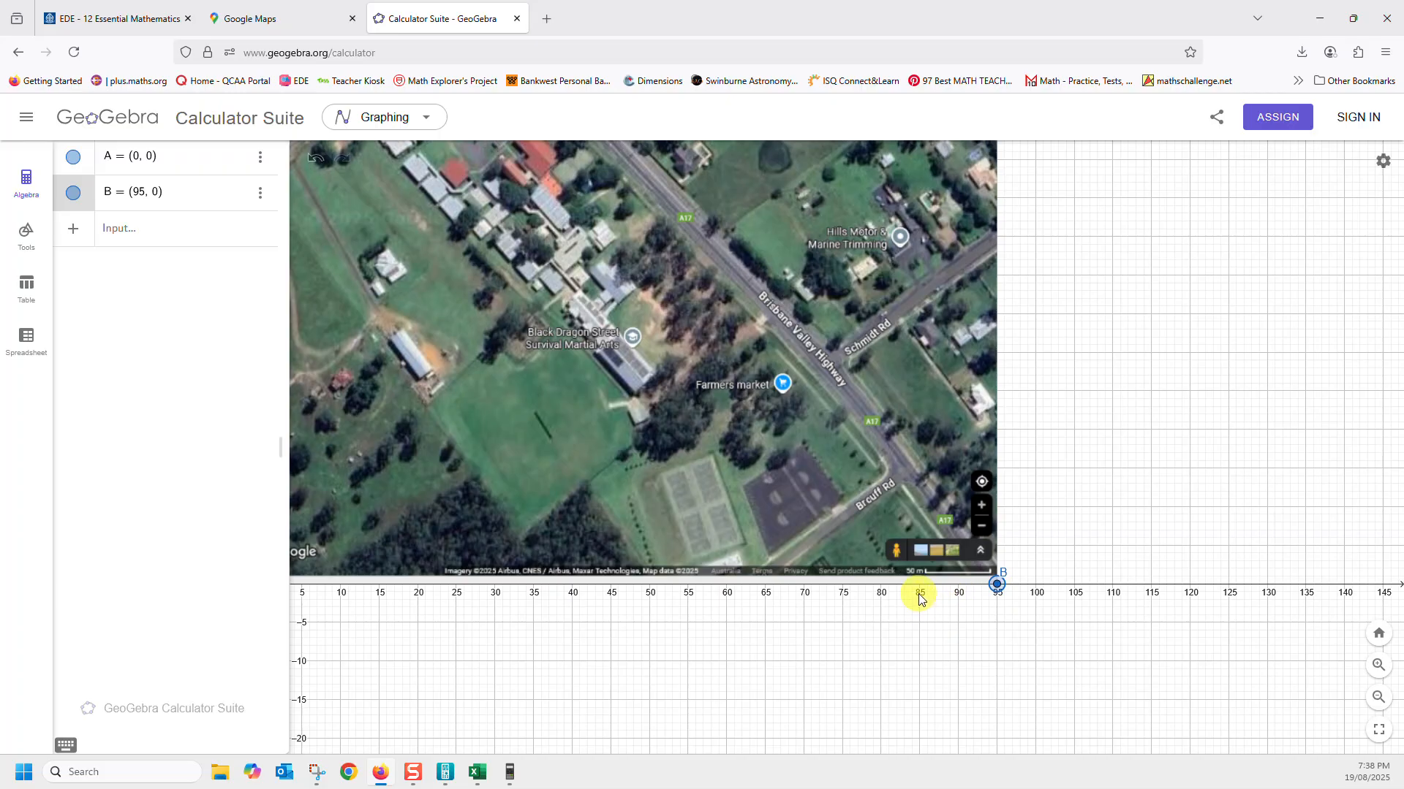
left_click_drag(996, 585, 649, 585)
left_click_drag(625, 638, 774, 576)
scroll(781, 552, "up", 3)
scroll(785, 545, "up", 10)
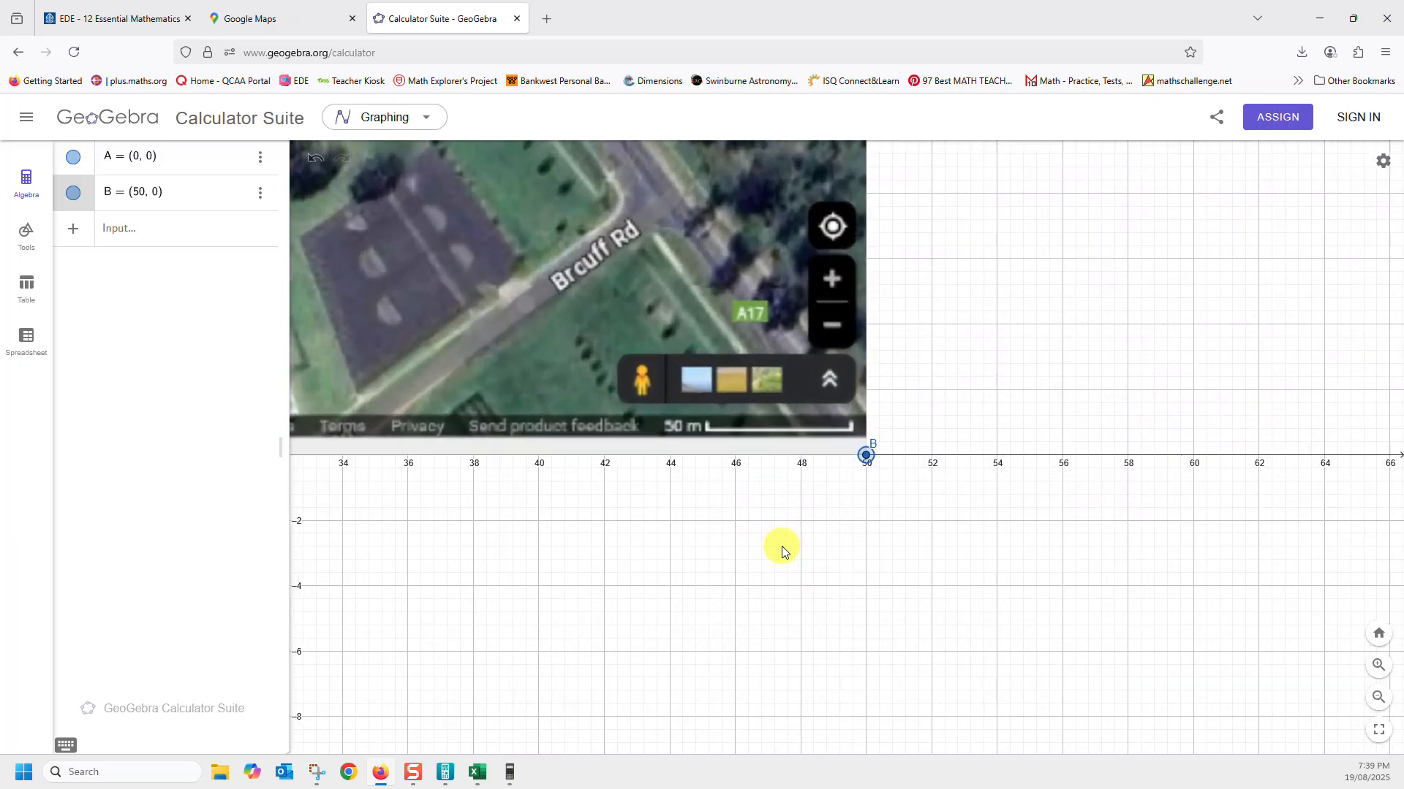
Step: Resize the map image by moving its corner point B along the x-axis to (57, 0)
scroll(781, 548, "up", 6)
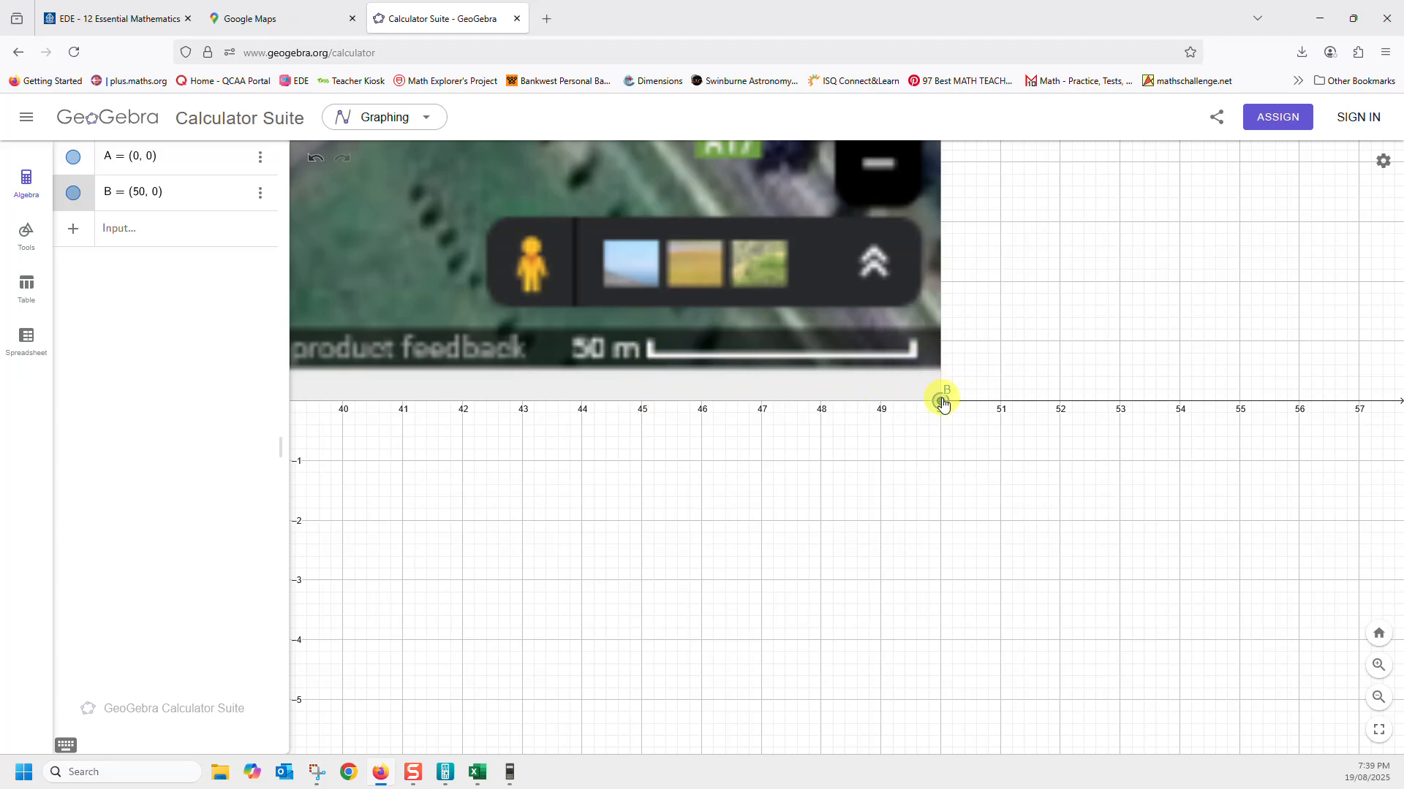
left_click_drag(942, 401, 1357, 401)
left_click_drag(1317, 470, 846, 508)
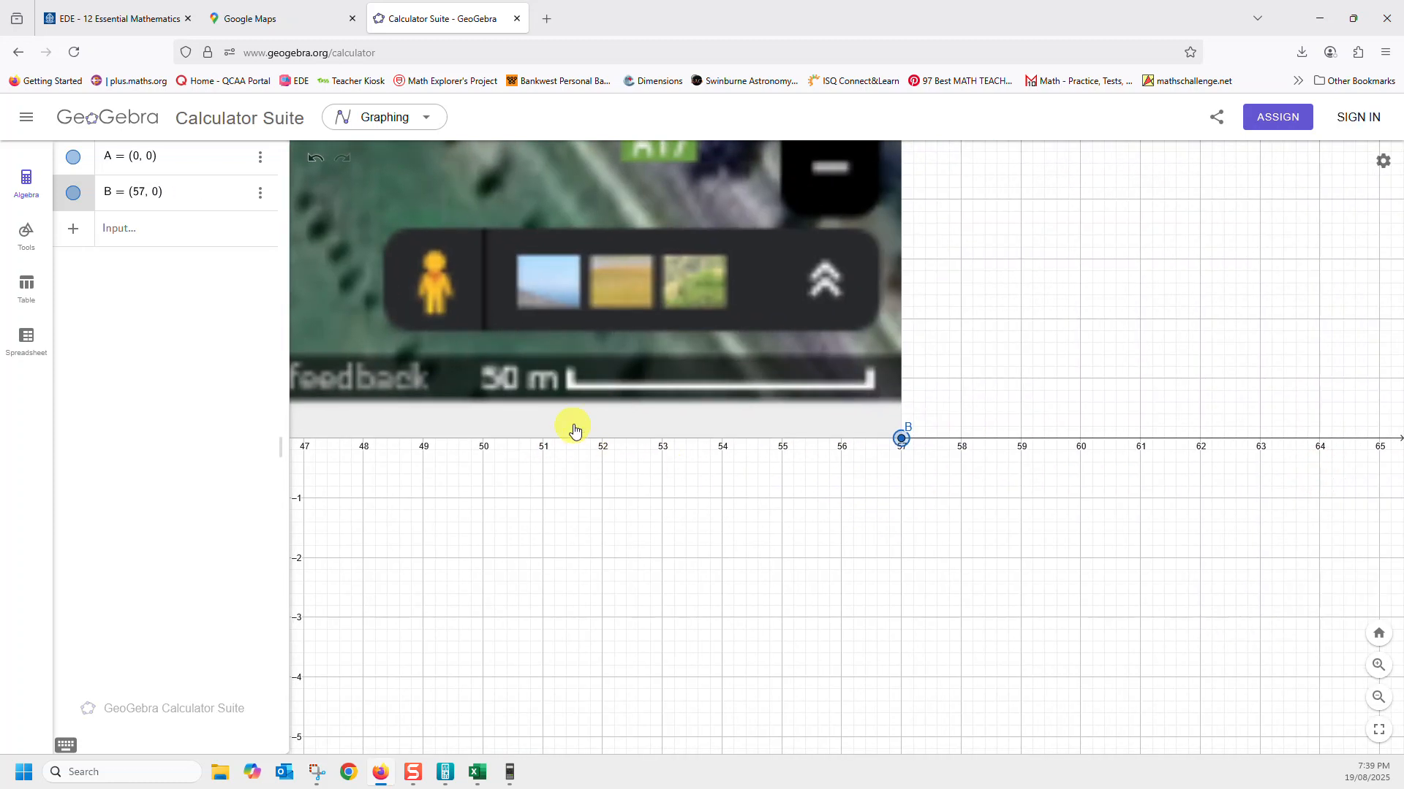
scroll(780, 557, "down", 10)
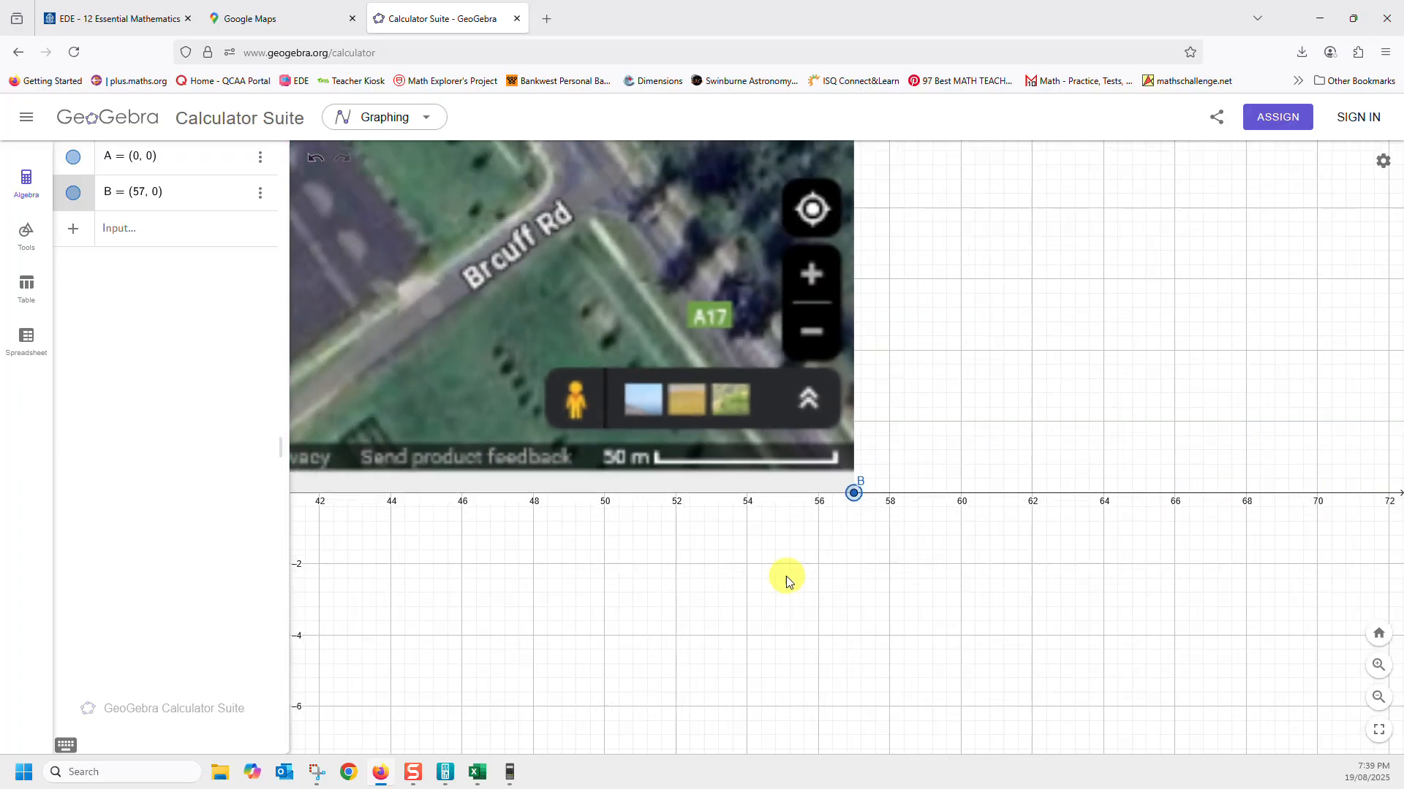
scroll(784, 585, "down", 3)
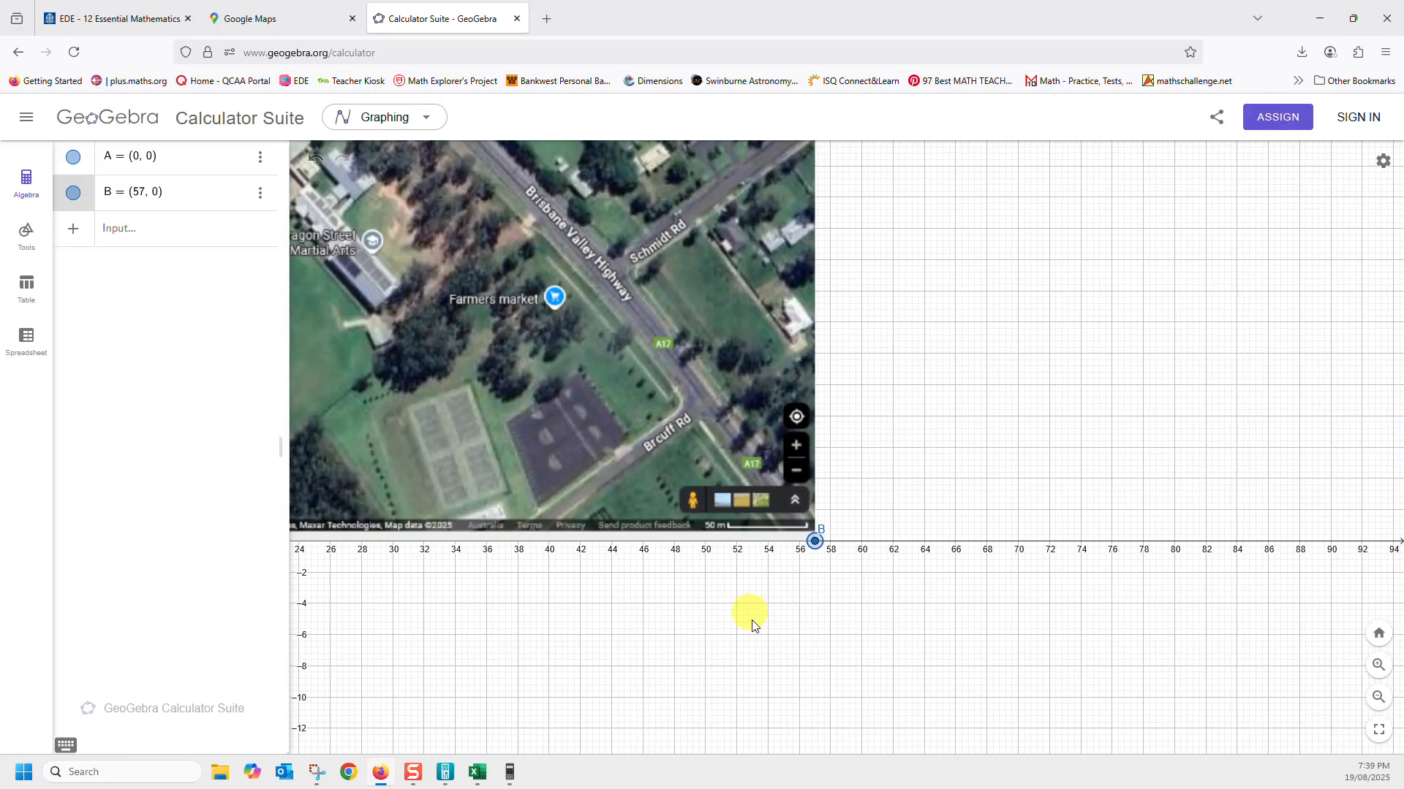
Step: Lower the map image's opacity to slightly under half in its colour settings and close the settings
left_click_drag(1024, 347, 1283, 456)
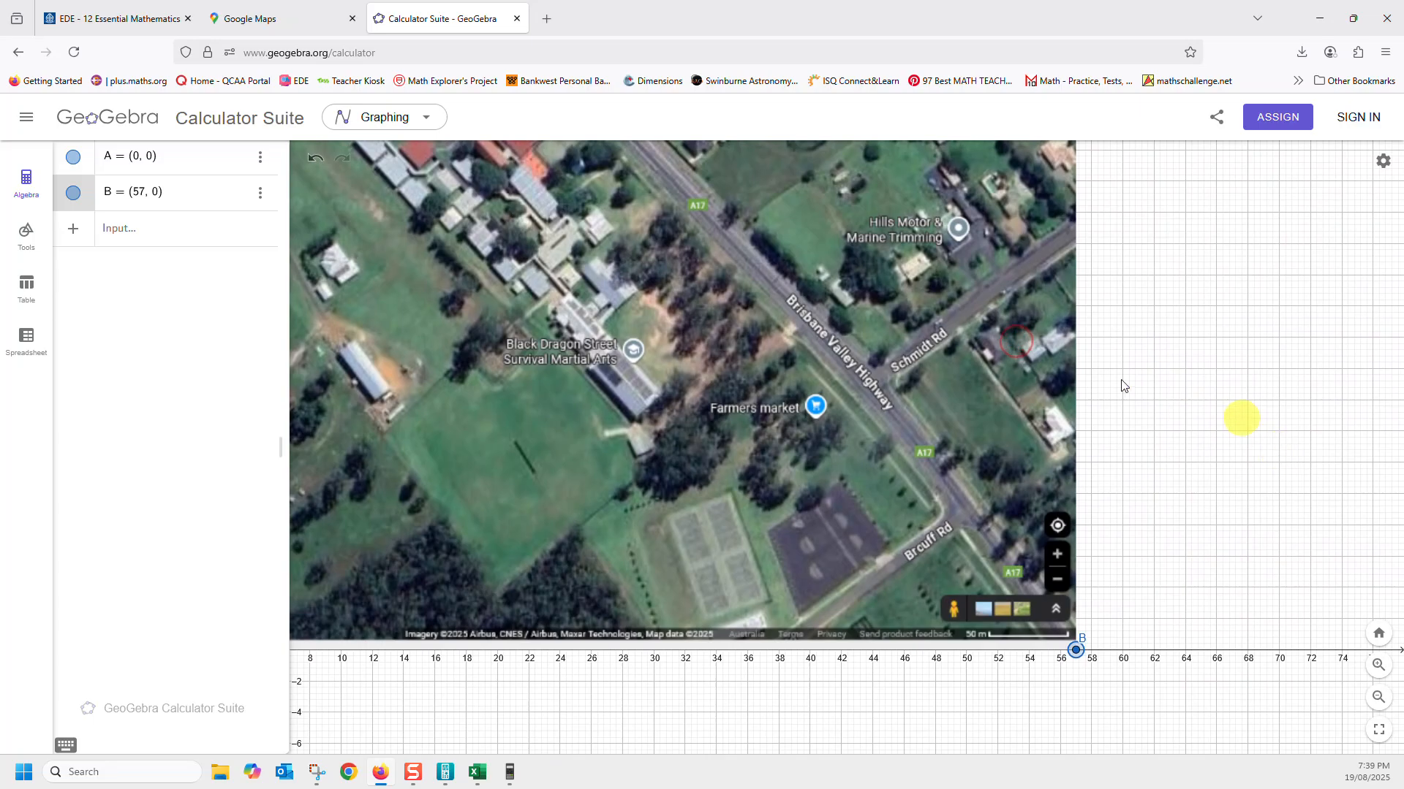
left_click(733, 377)
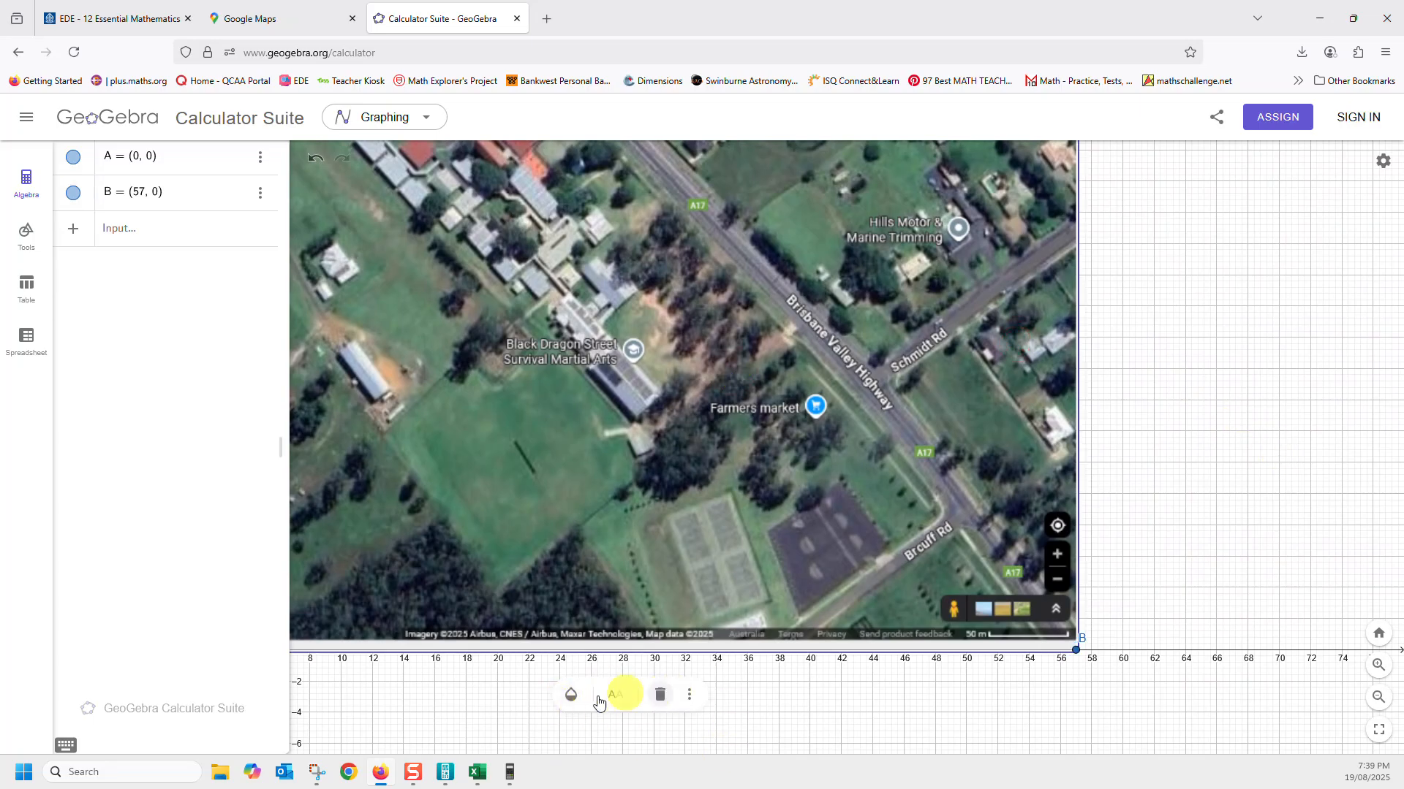
left_click(691, 697)
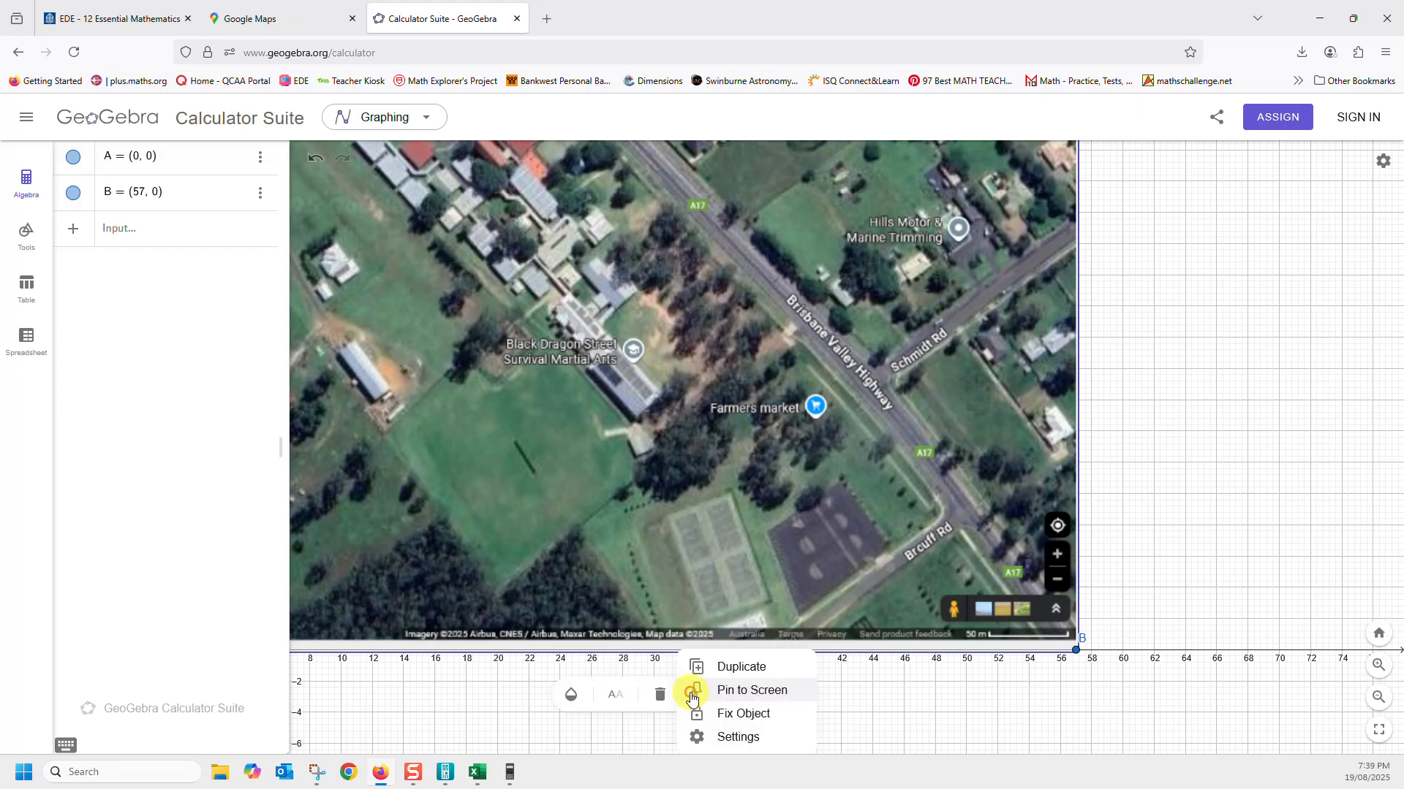
left_click(724, 738)
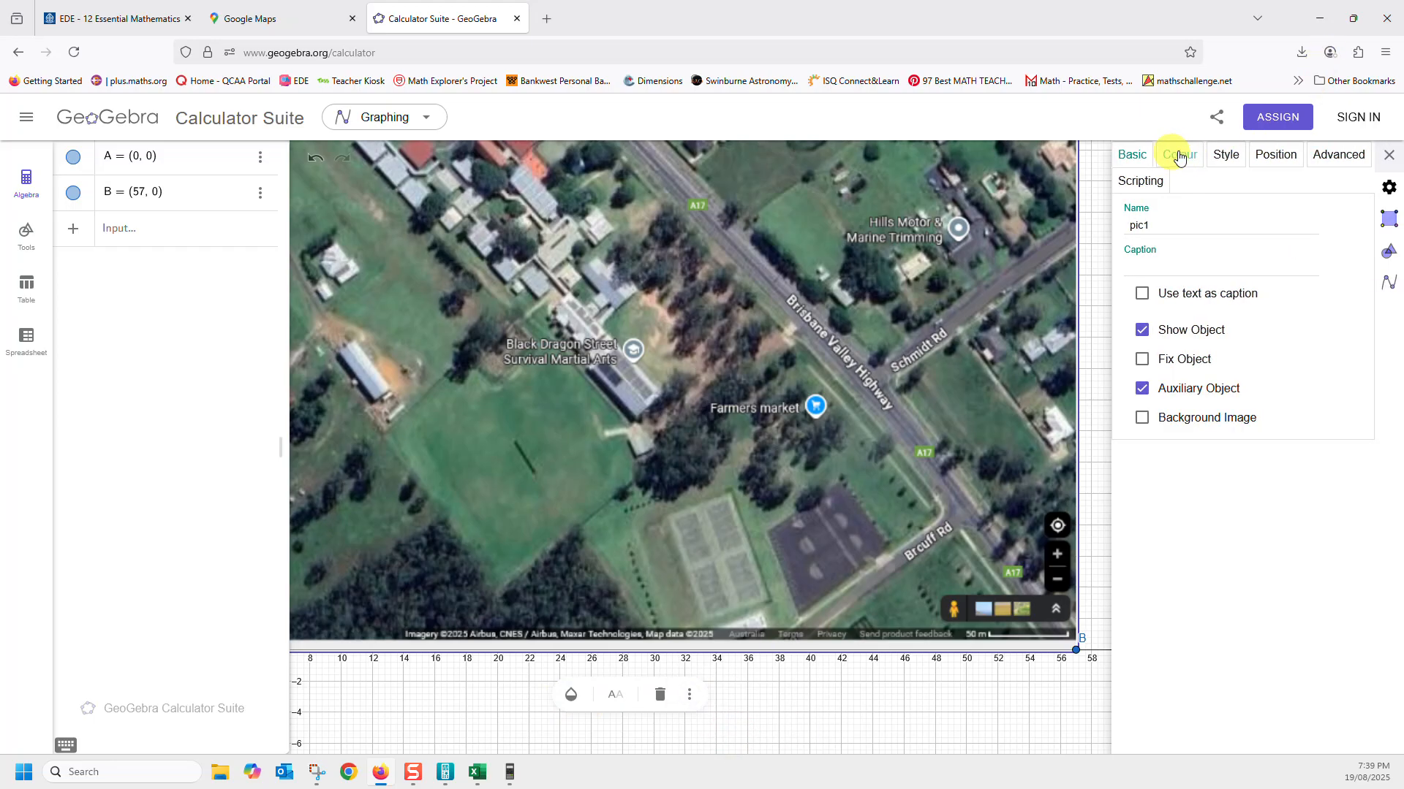
left_click(1179, 162)
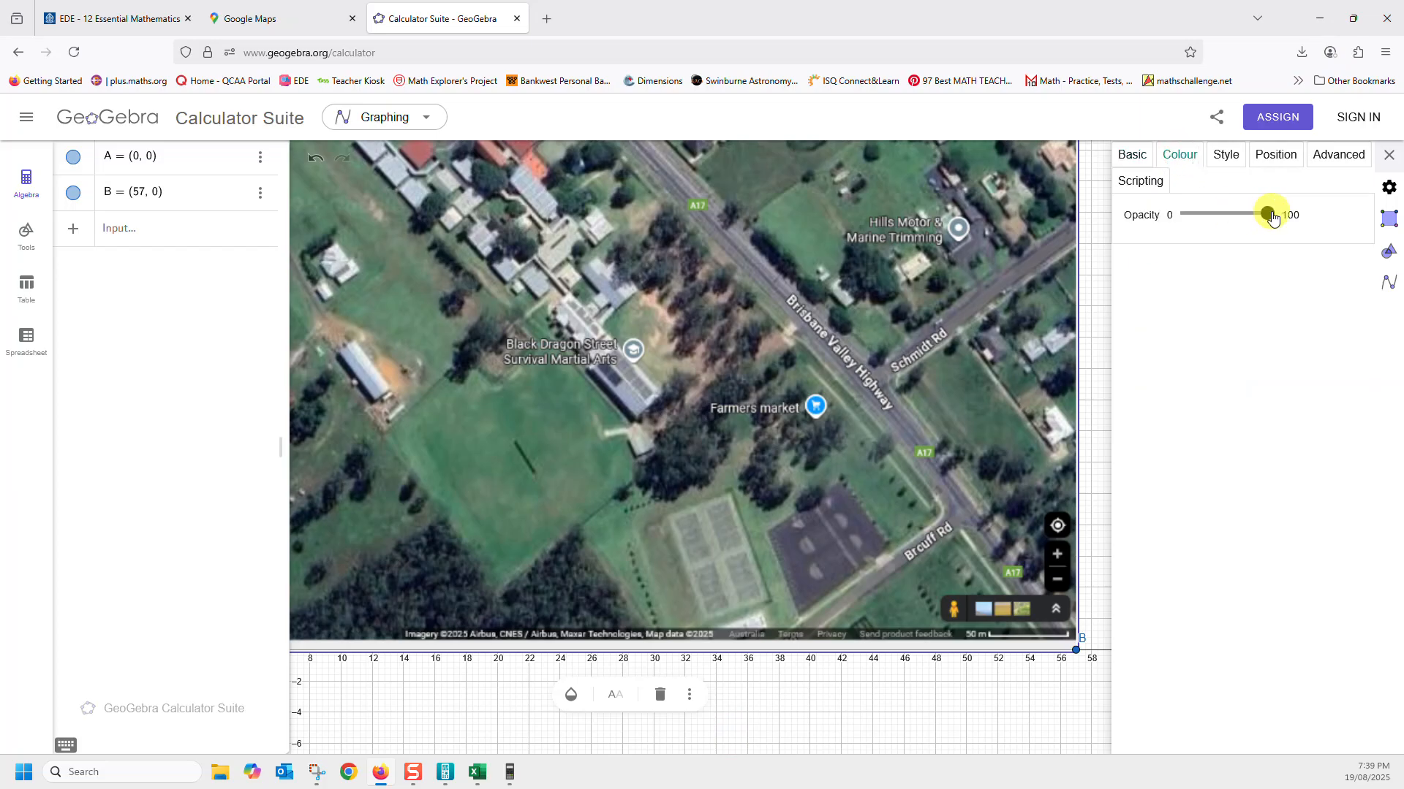
left_click_drag(1268, 217, 1221, 229)
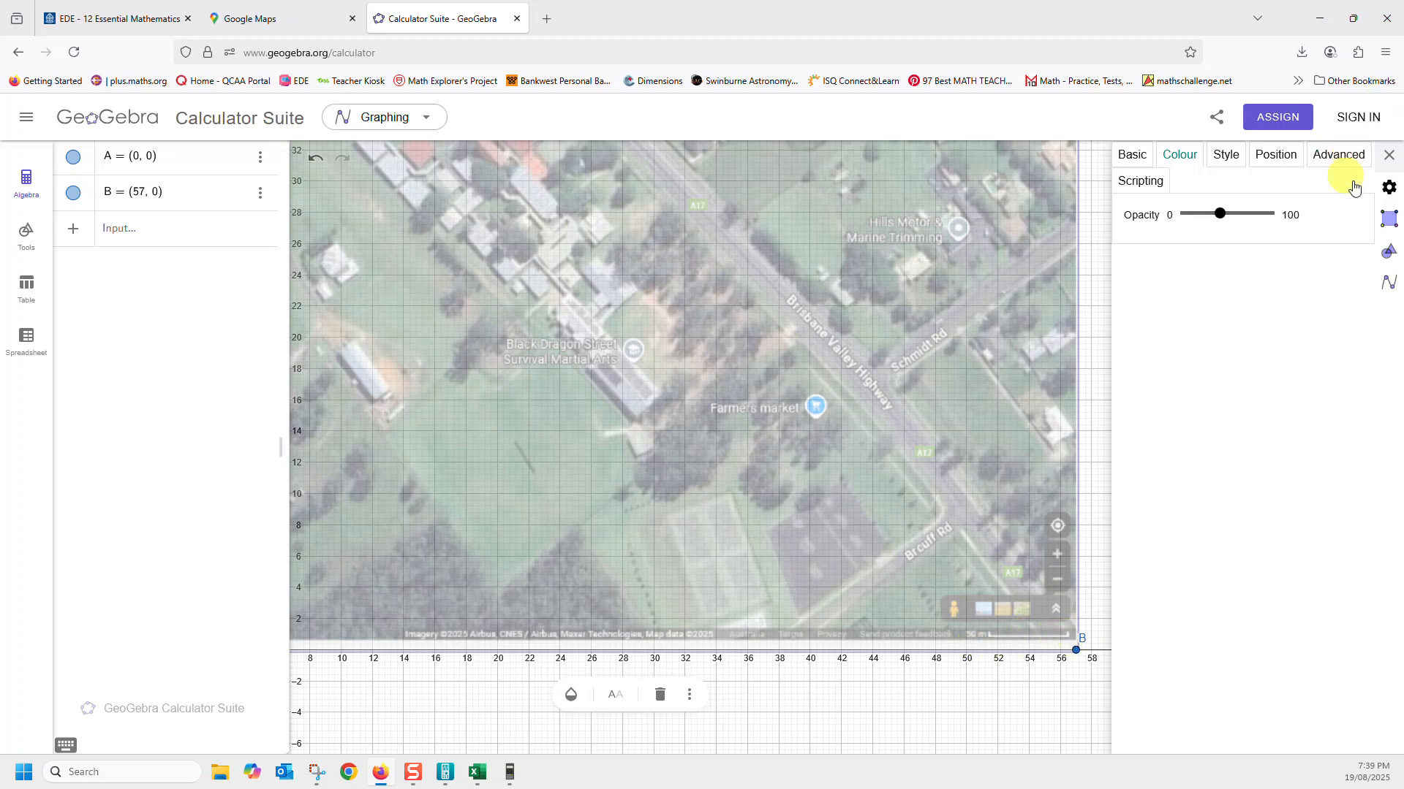
left_click(1388, 157)
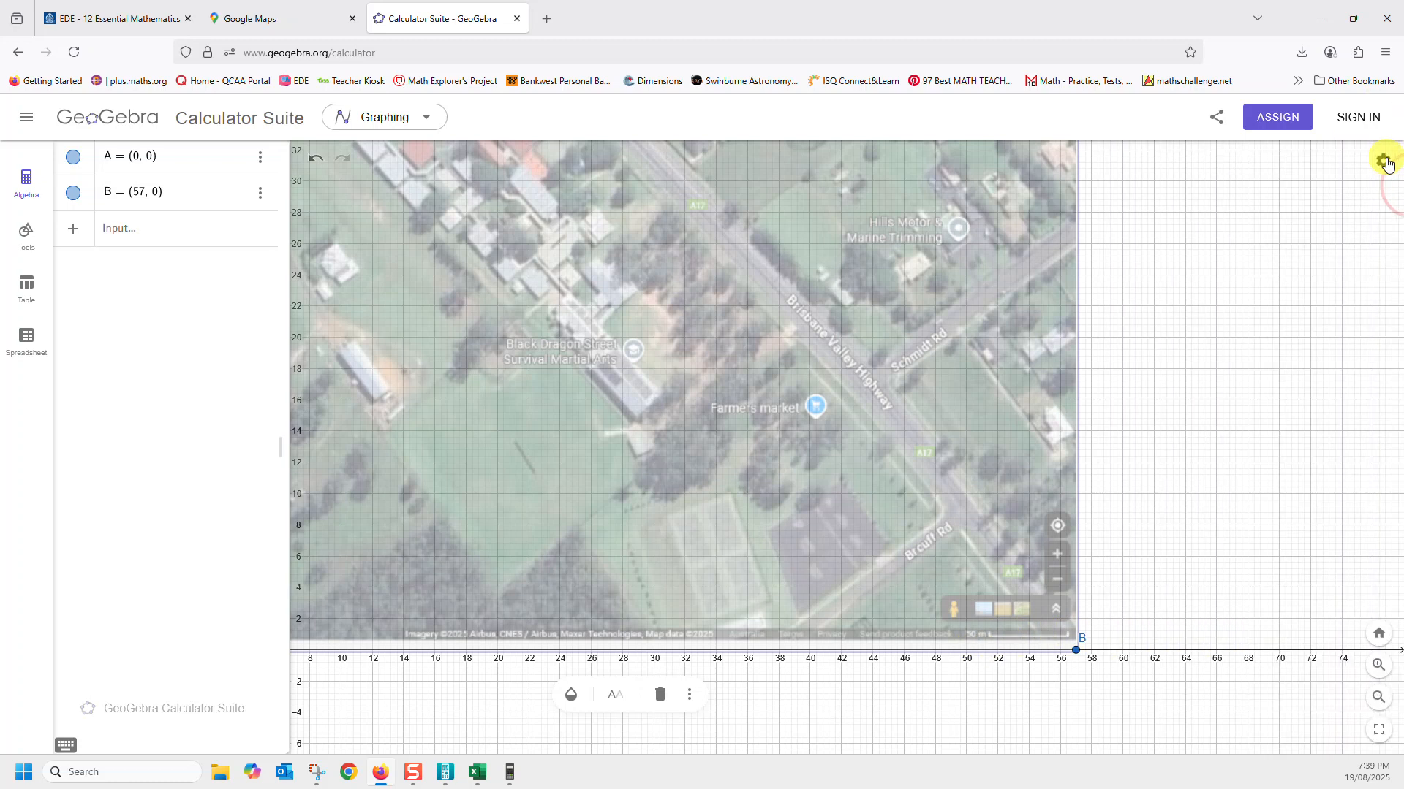
Step: Shift the image so its 50 m scale bar starts at x = 50, and measure the bar's length against the grid
left_click_drag(1217, 557, 966, 380)
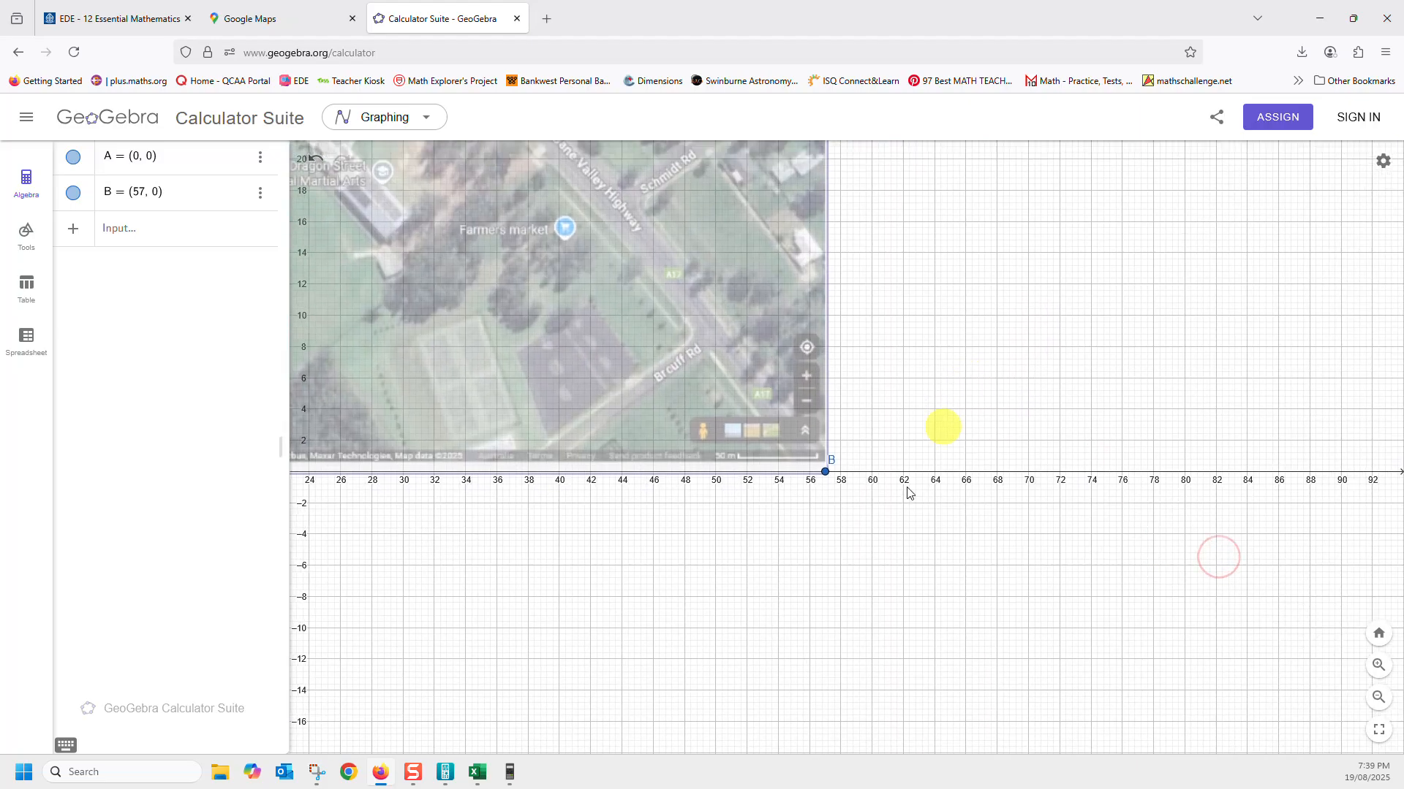
scroll(768, 439, "up", 10)
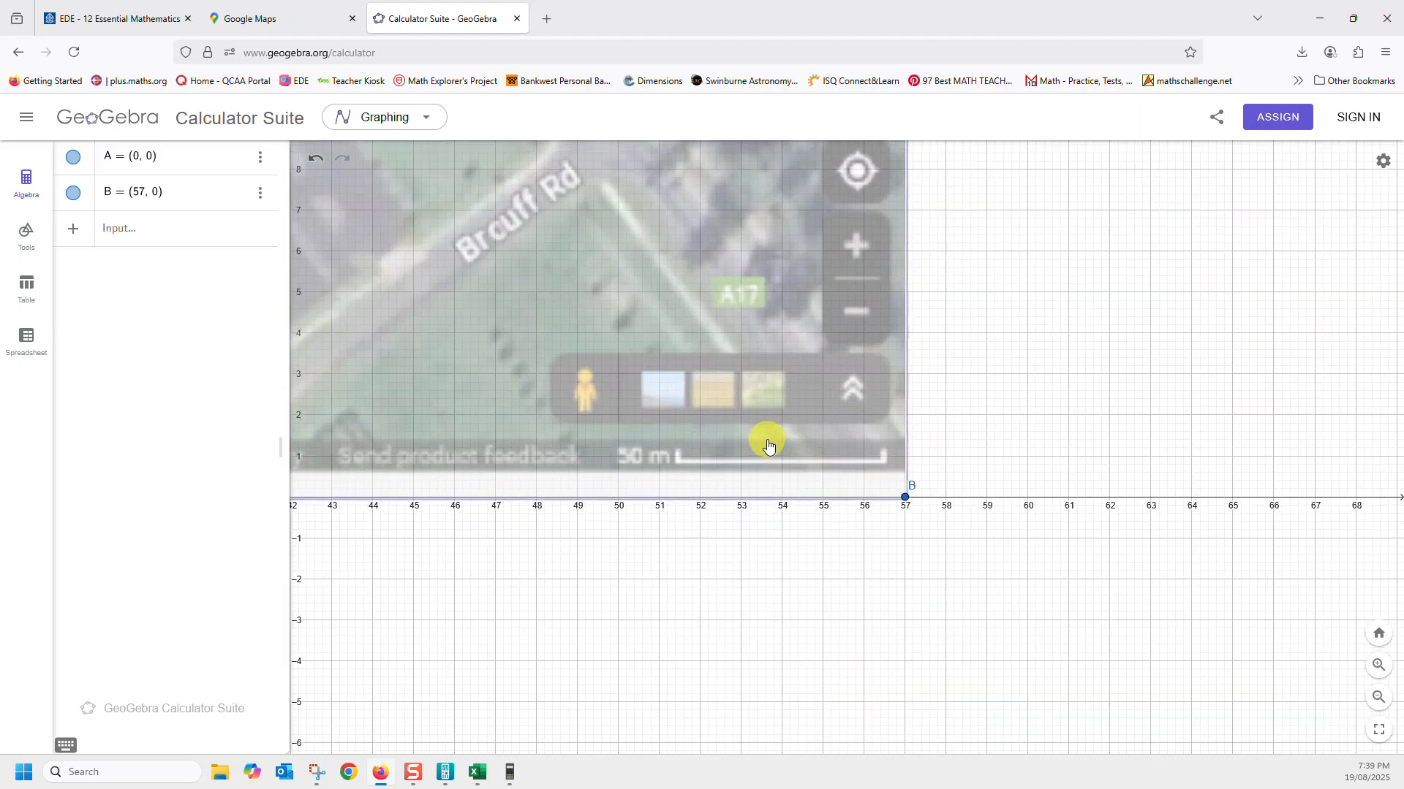
scroll(767, 445, "up", 10)
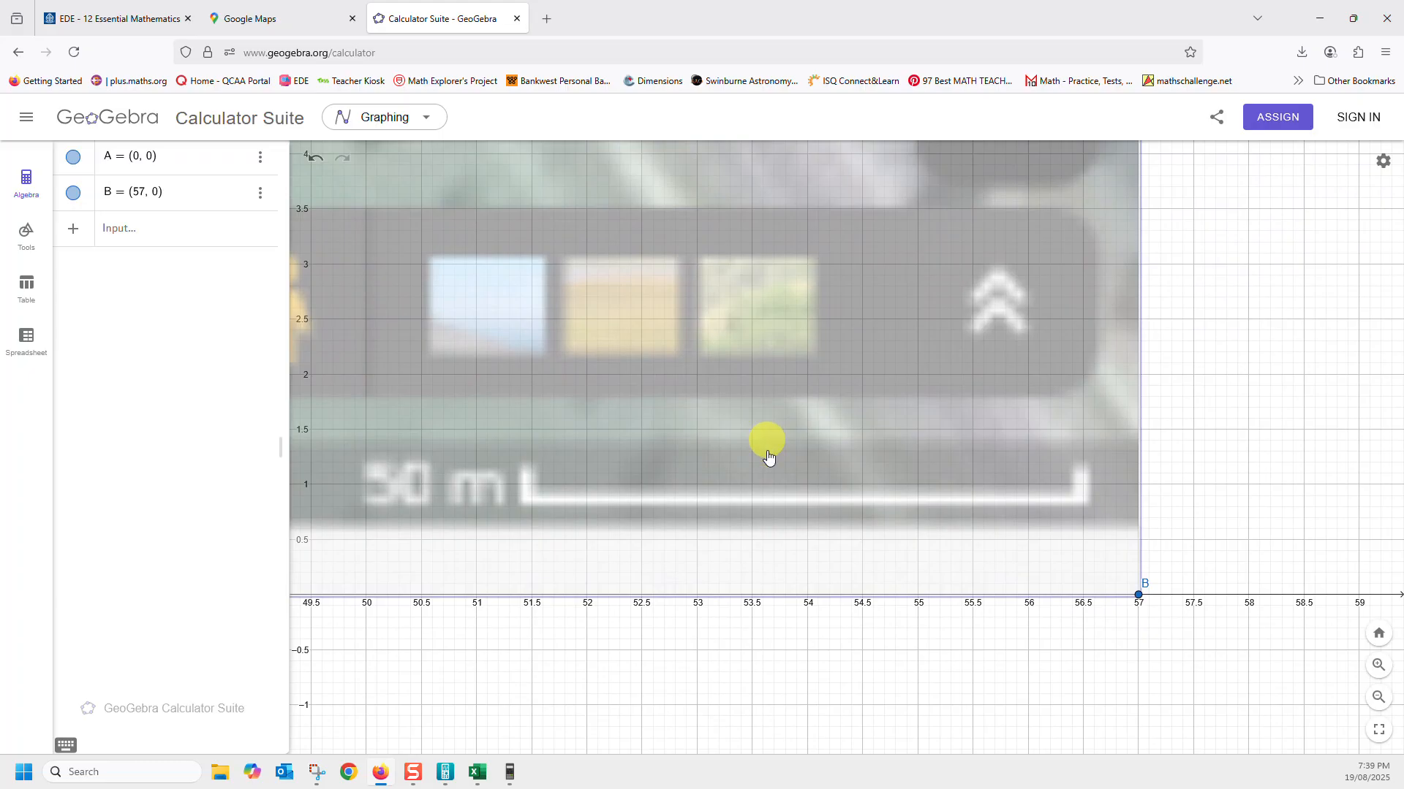
mouse_move(622, 436)
left_mouse_down()
mouse_move(673, 439)
mouse_move(661, 483)
mouse_move(677, 492)
mouse_move(465, 503)
left_mouse_up()
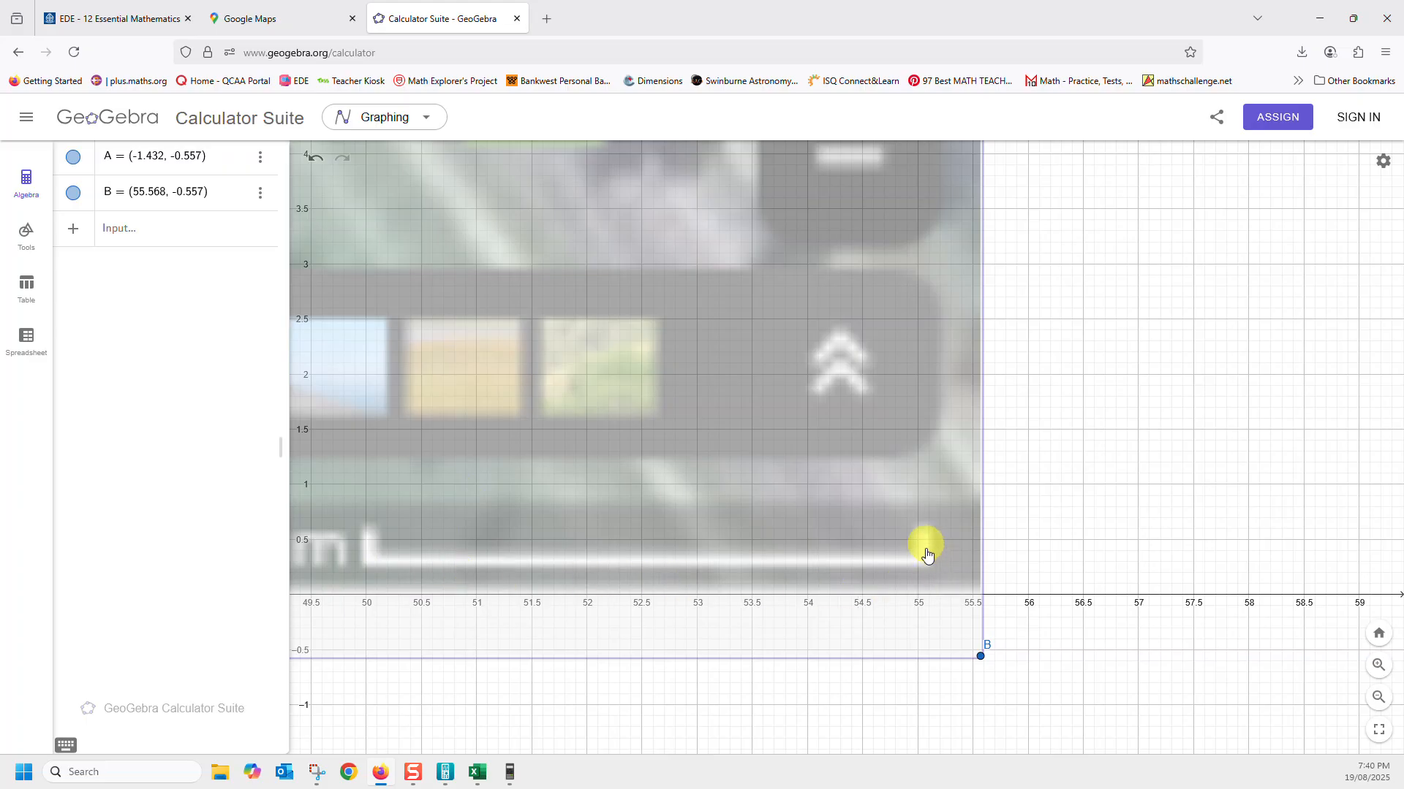
left_click_drag(890, 472, 888, 483)
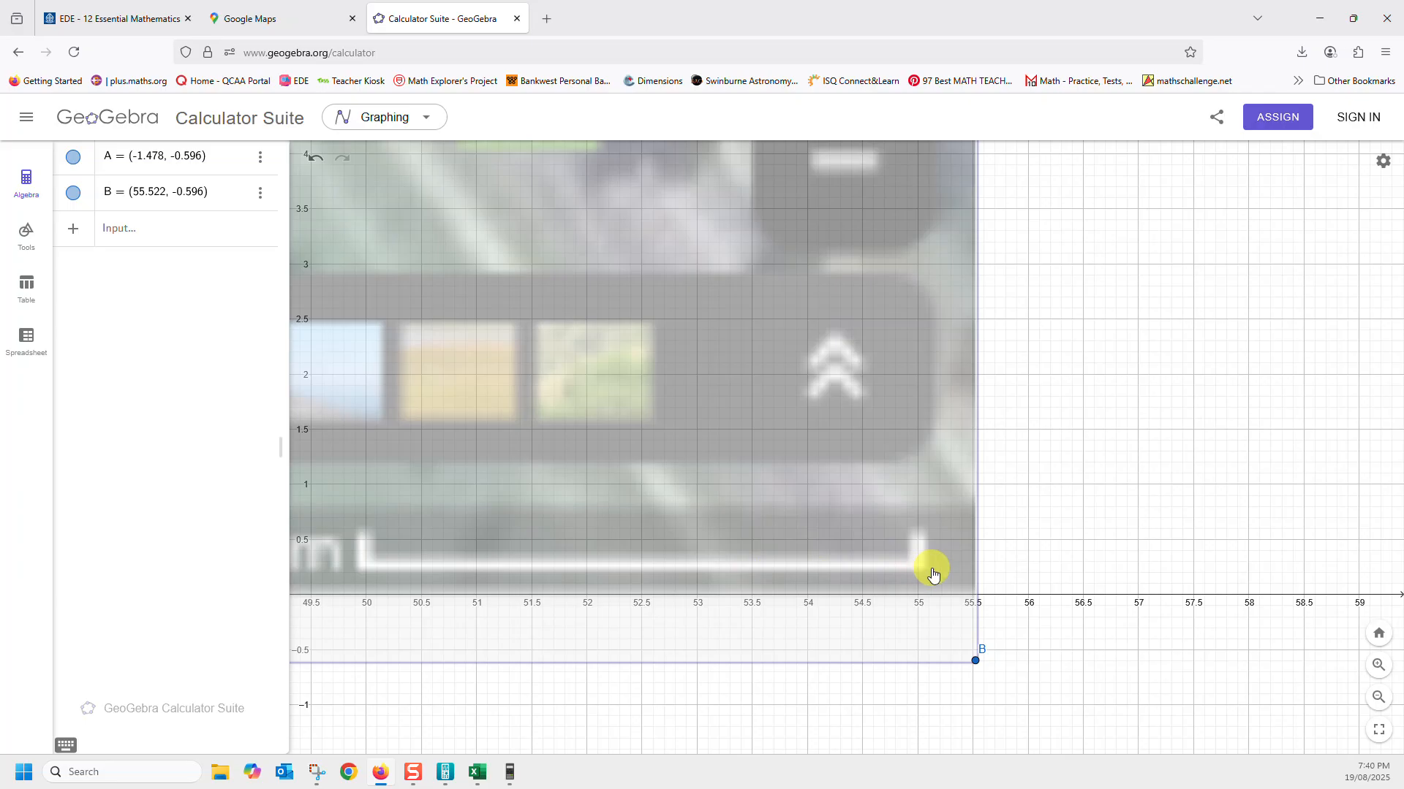
Step: Move the map image back so its corner points A and B sit at (0, 0) and (57, 0)
scroll(774, 681, "down", 5)
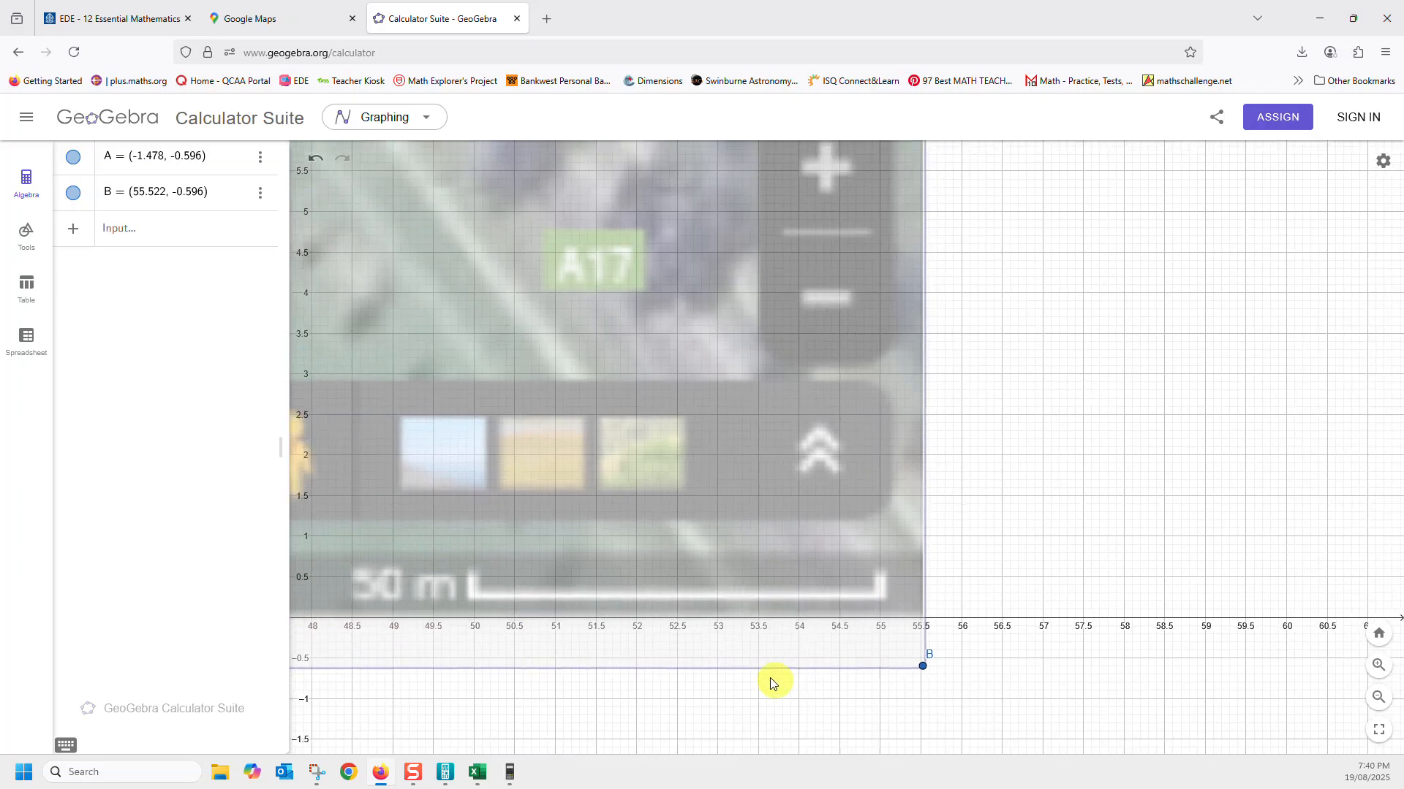
scroll(1093, 502, "down", 10)
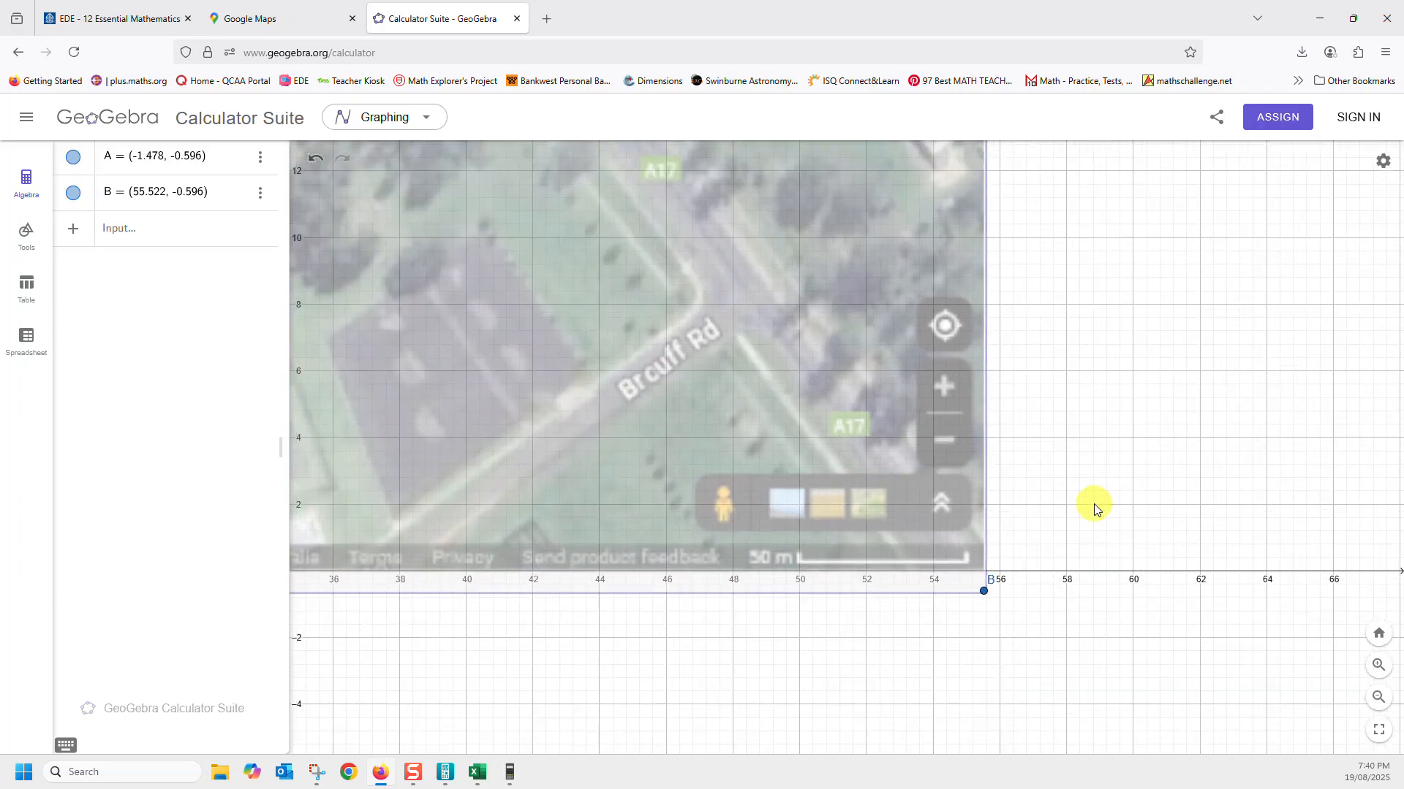
scroll(1095, 513, "down", 1)
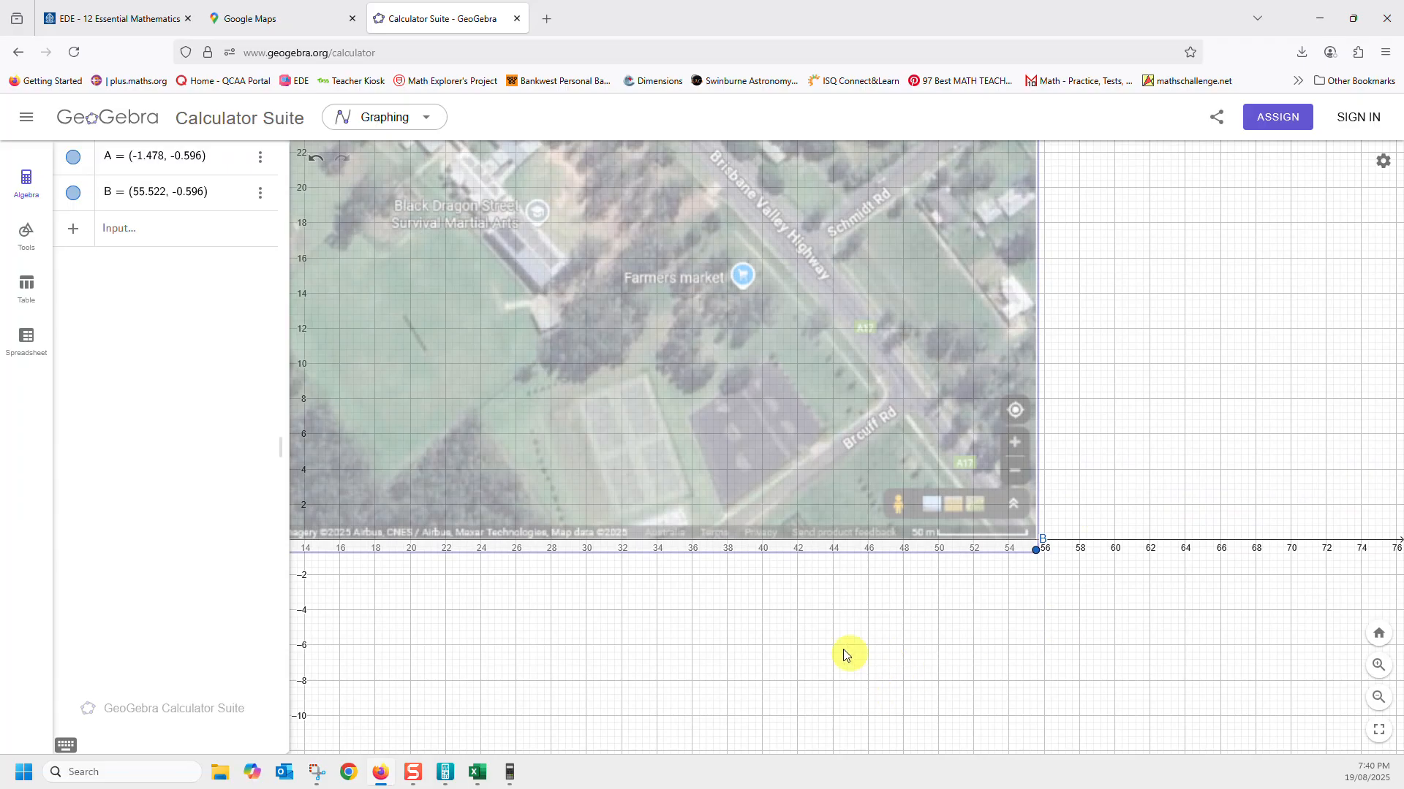
scroll(841, 658, "down", 2)
left_click_drag(745, 674, 938, 689)
mouse_move(866, 446)
left_mouse_down()
mouse_move(933, 473)
mouse_move(918, 410)
mouse_move(882, 442)
left_mouse_up()
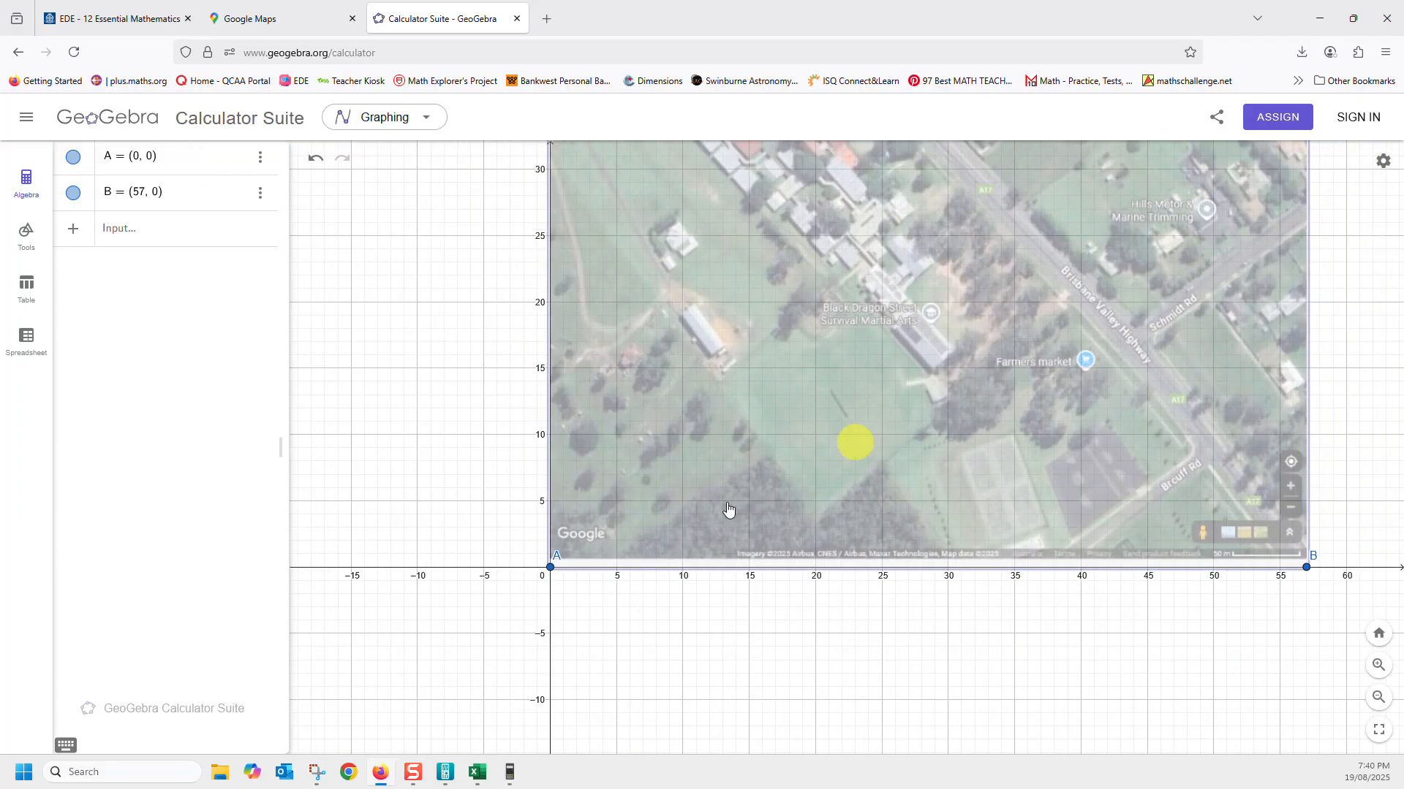
left_click_drag(1137, 642, 911, 782)
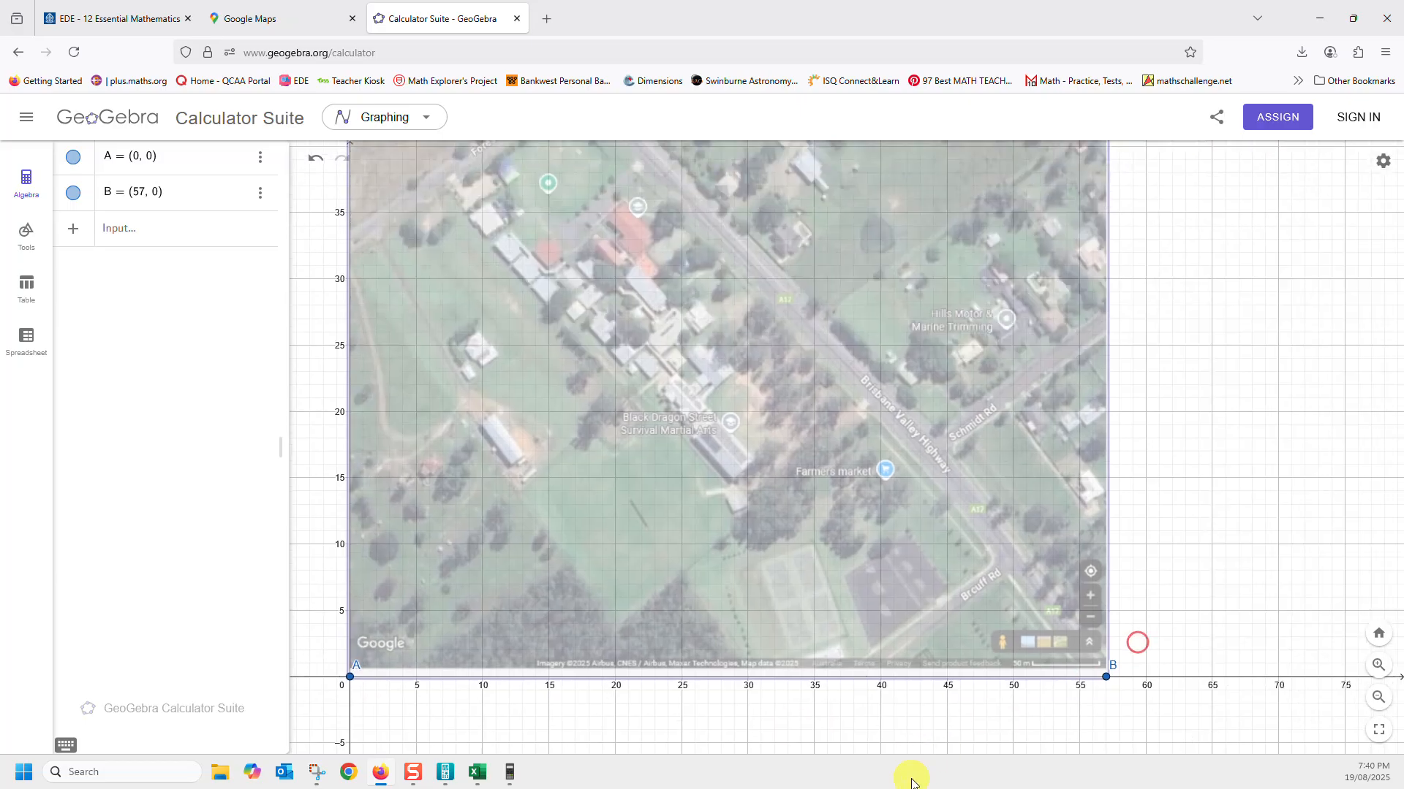
scroll(1316, 420, "down", 3)
left_click_drag(1292, 428, 1193, 493)
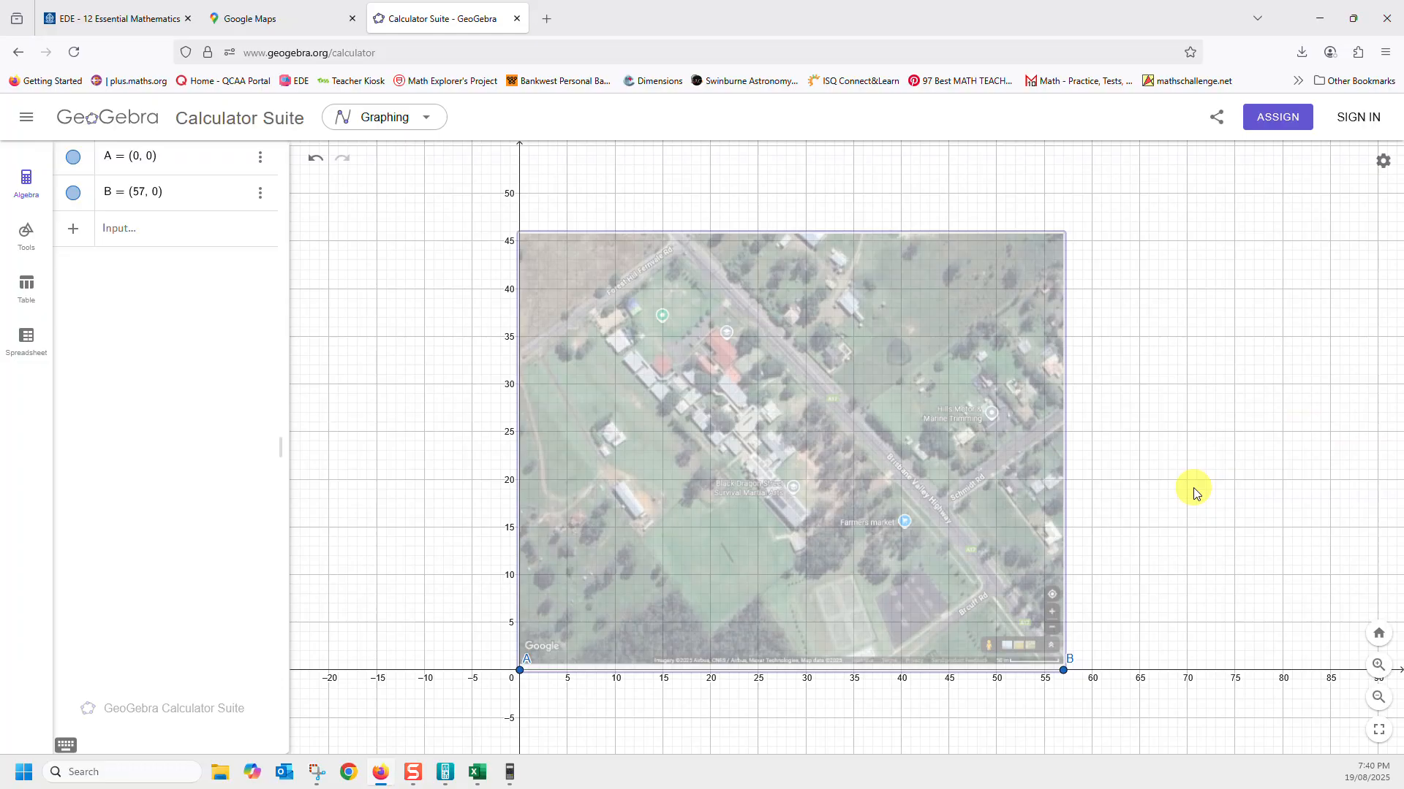
Step: Fix the map image in place so it cannot be moved, and hide its corner points A and B
right_click(782, 454)
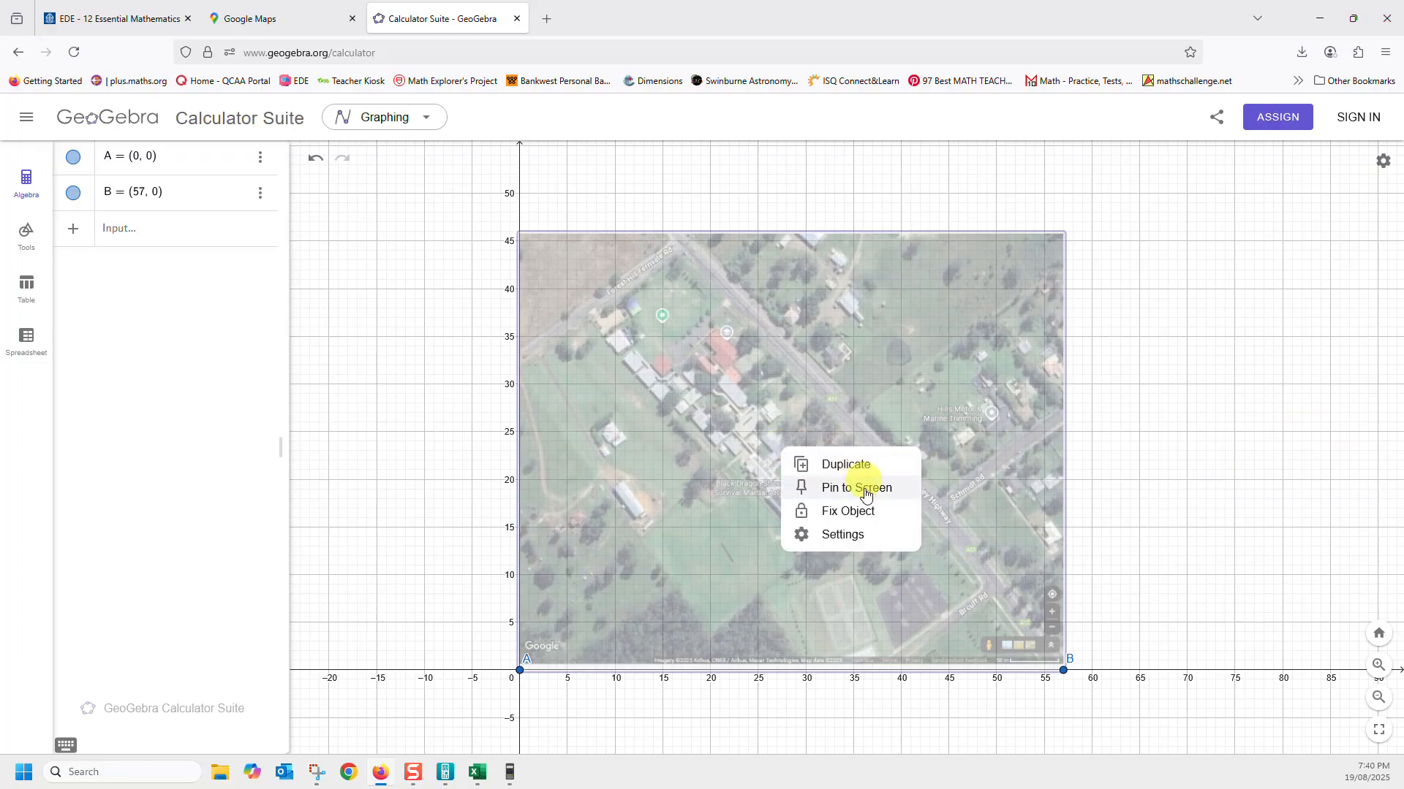
left_click(848, 511)
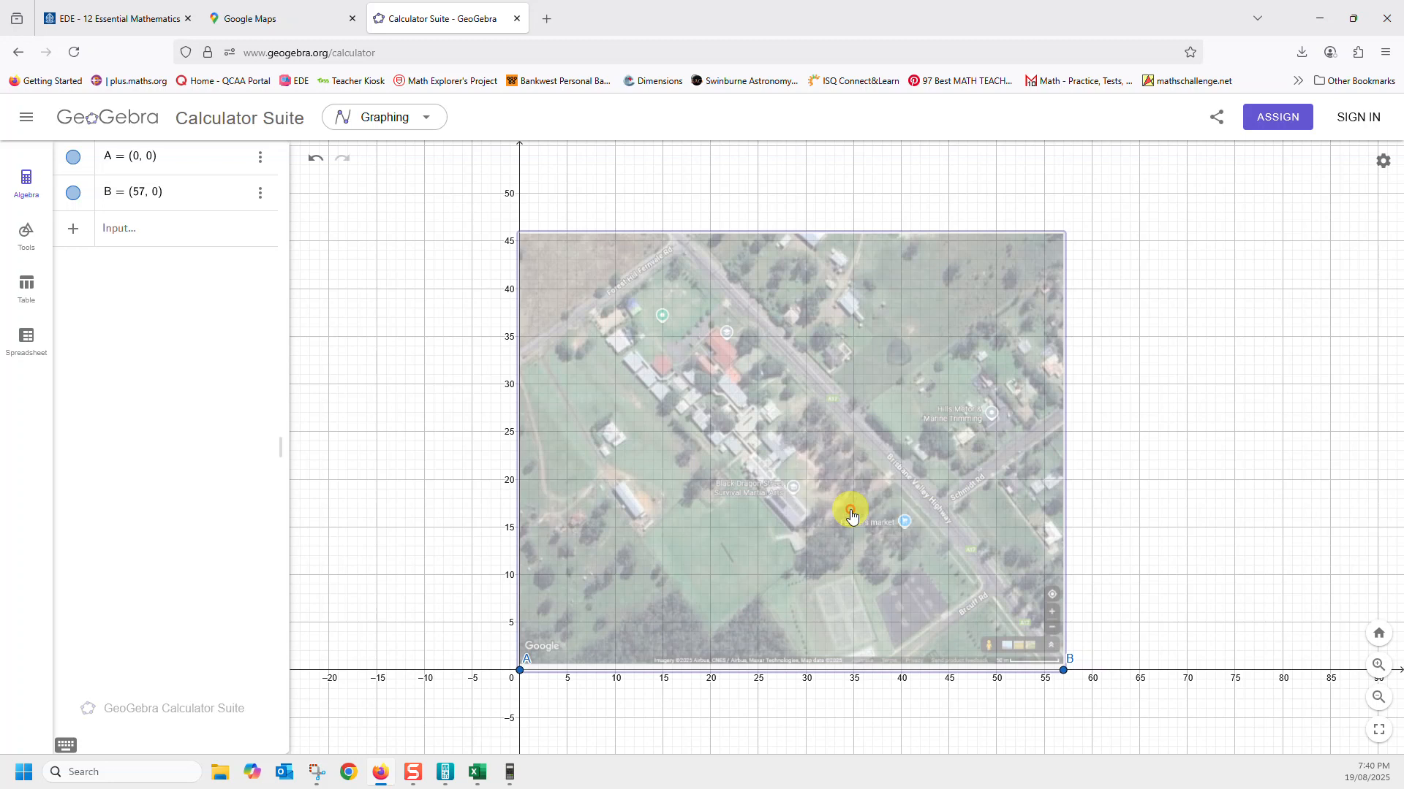
left_click_drag(799, 485, 881, 477)
left_click(79, 158)
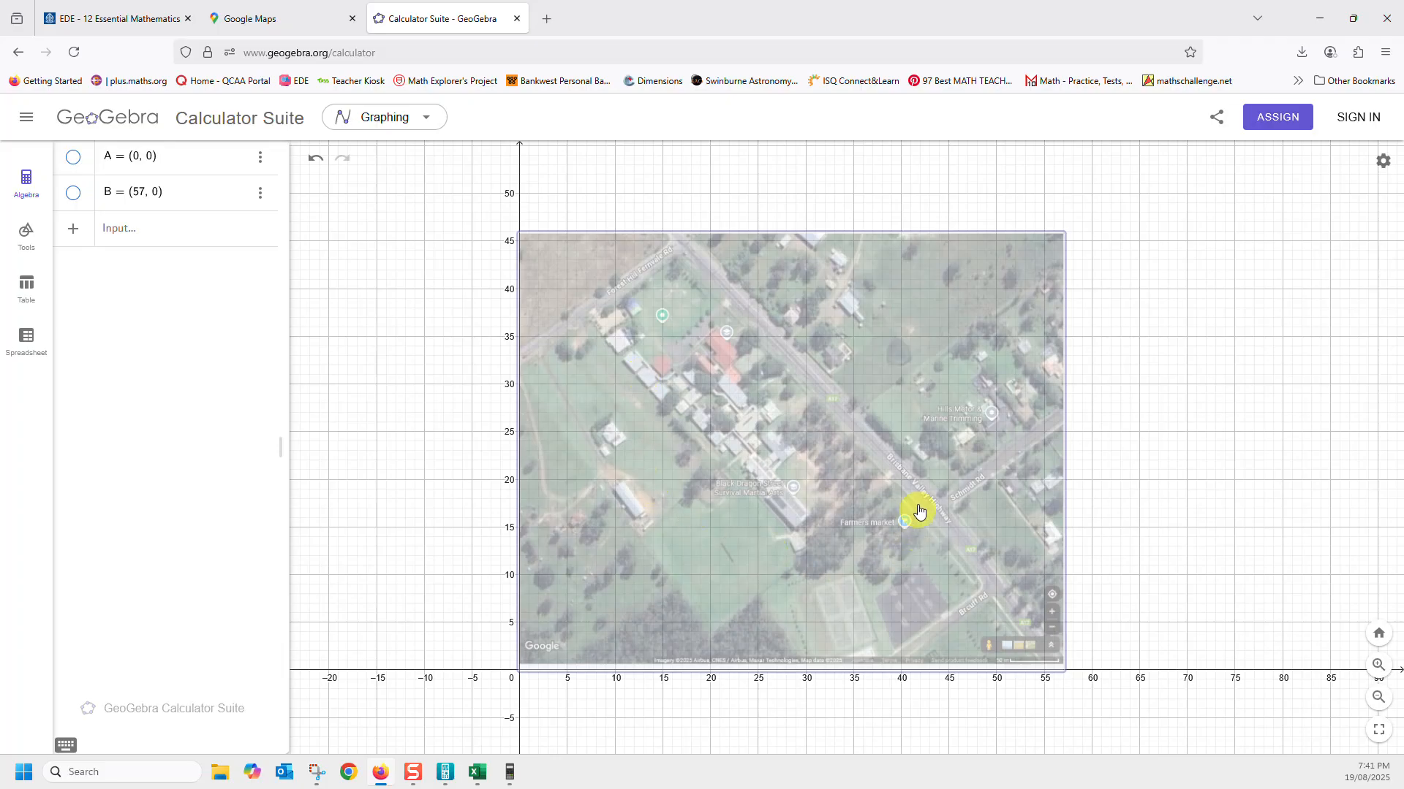
Step: Raise the map image's opacity to roughly two-thirds in its colour settings and close the settings
right_click(852, 397)
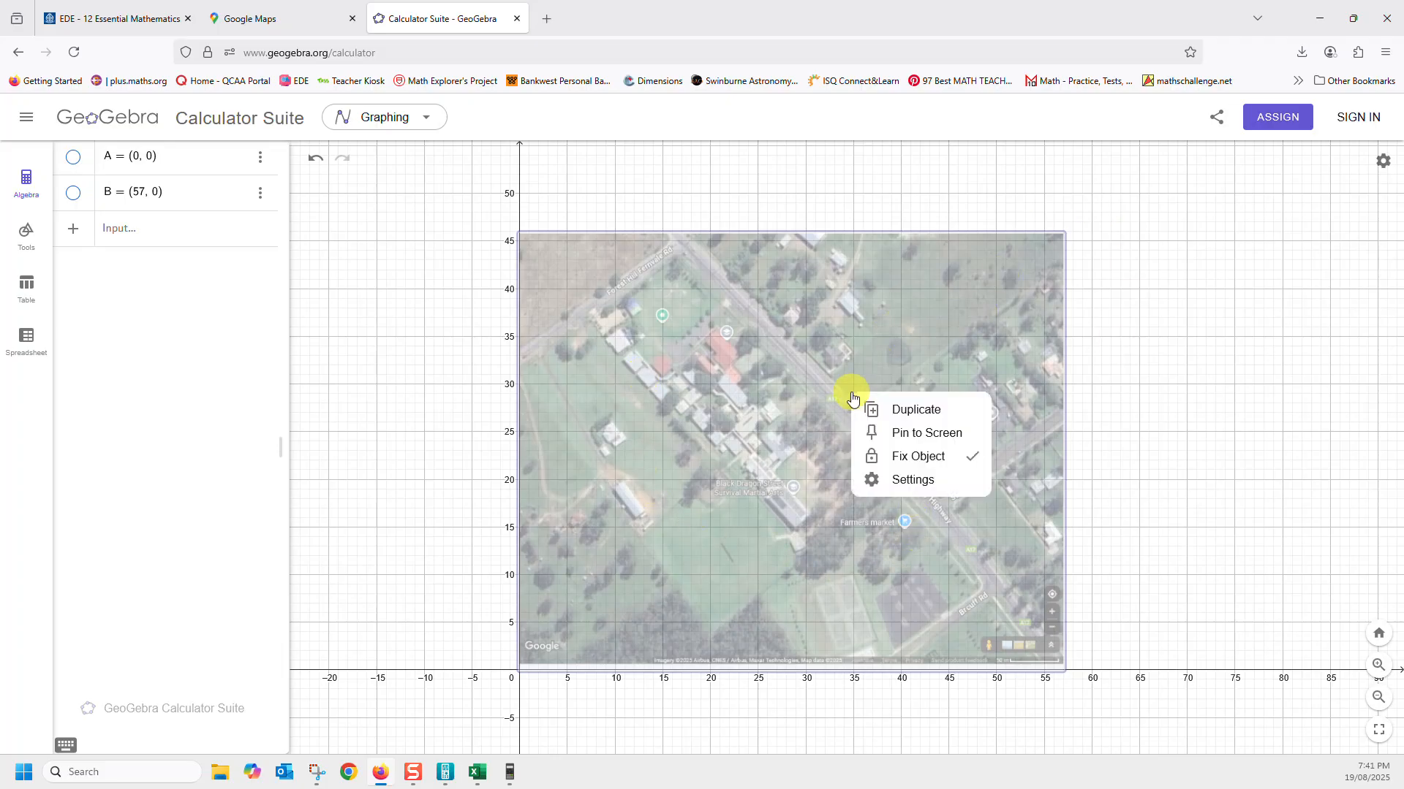
left_click(904, 486)
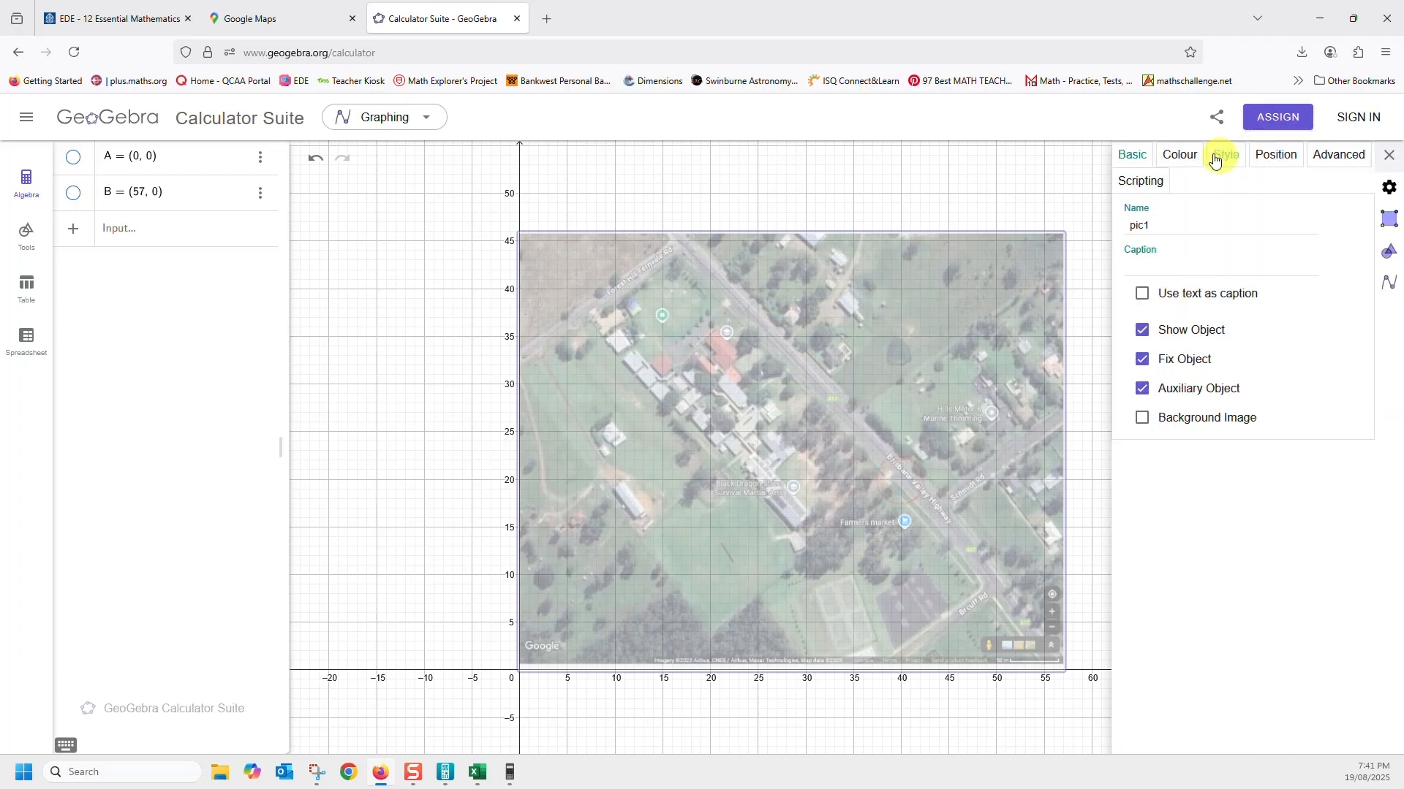
left_click(1182, 157)
left_click_drag(1226, 218, 1244, 219)
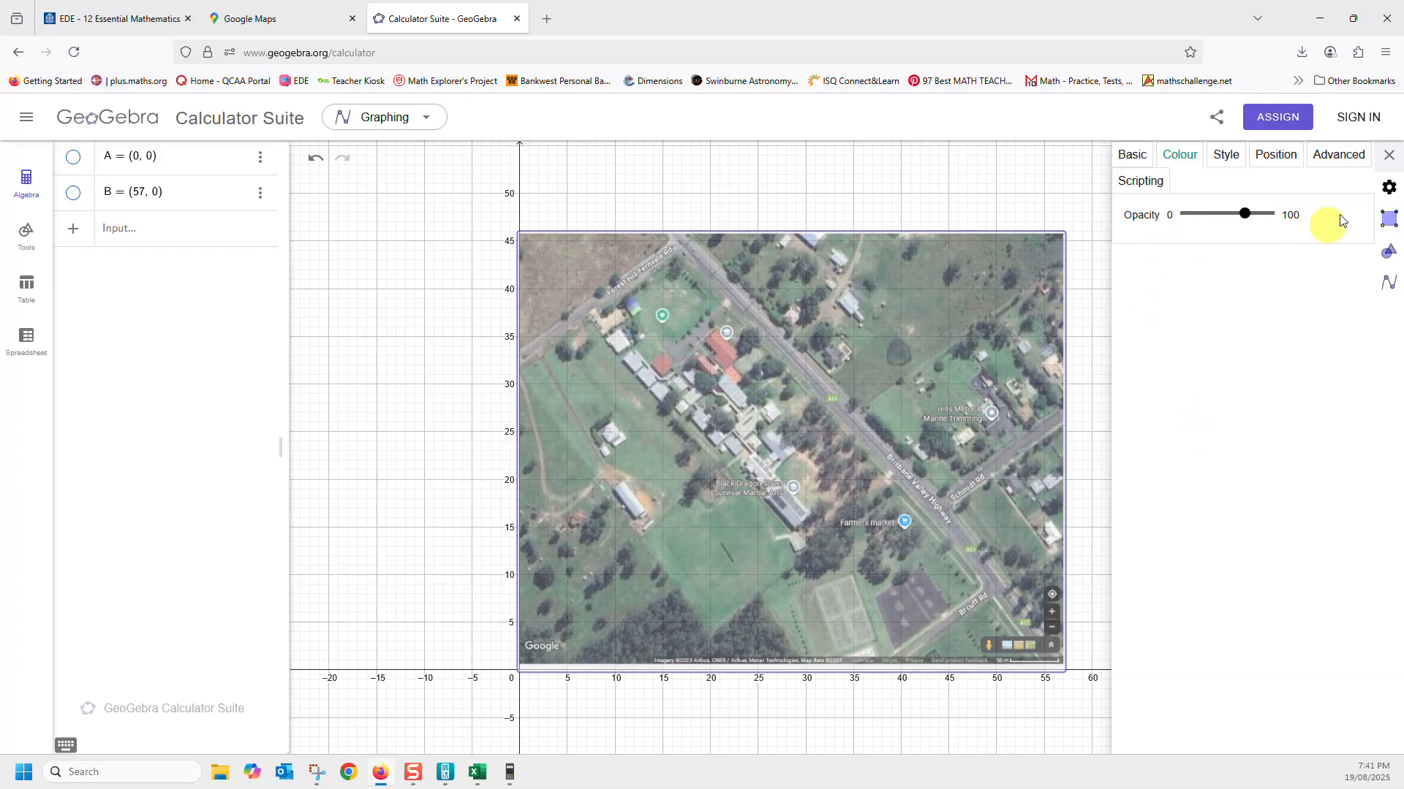
left_click(1389, 155)
left_click(1167, 454)
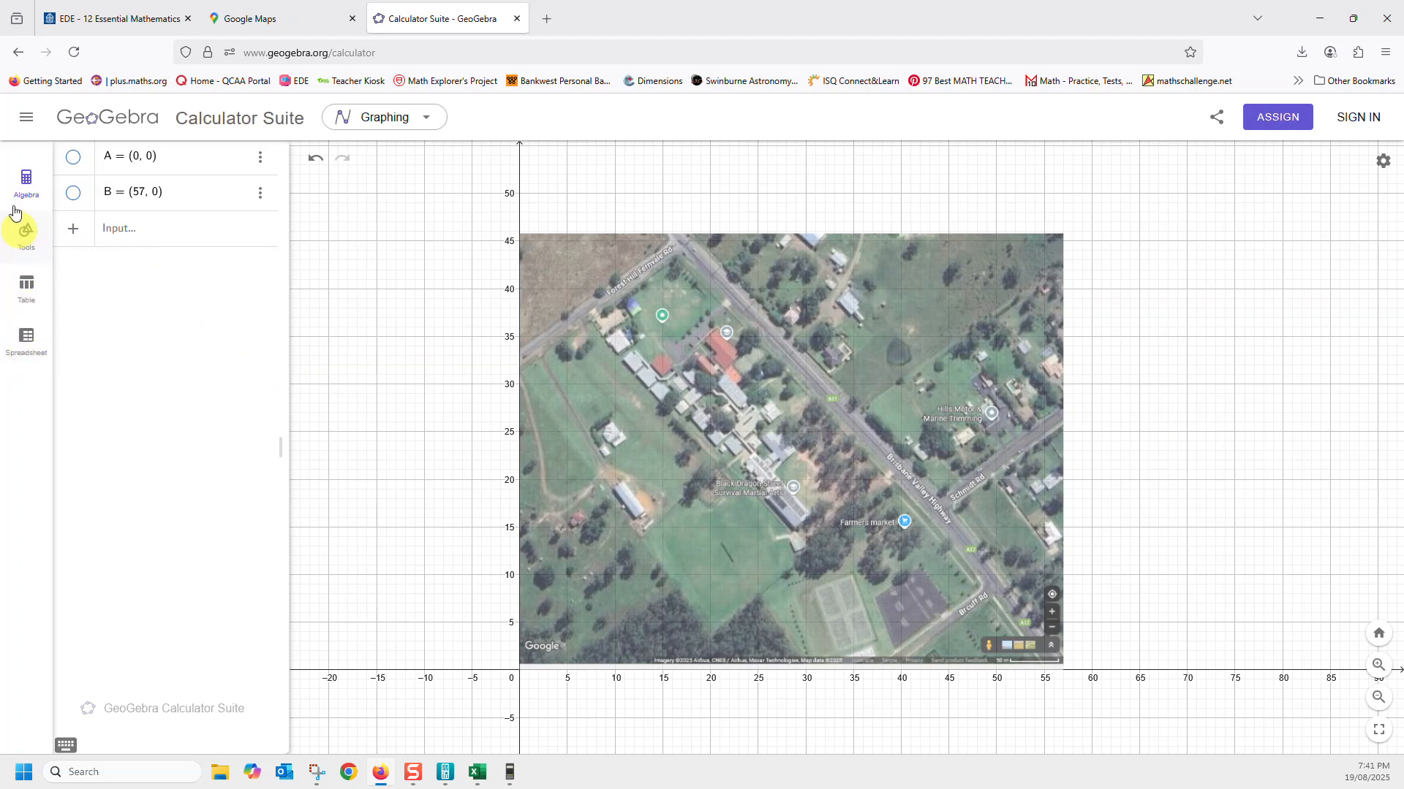
Step: Look through the short and extended tool collections to locate the Polygon tool
left_click(25, 236)
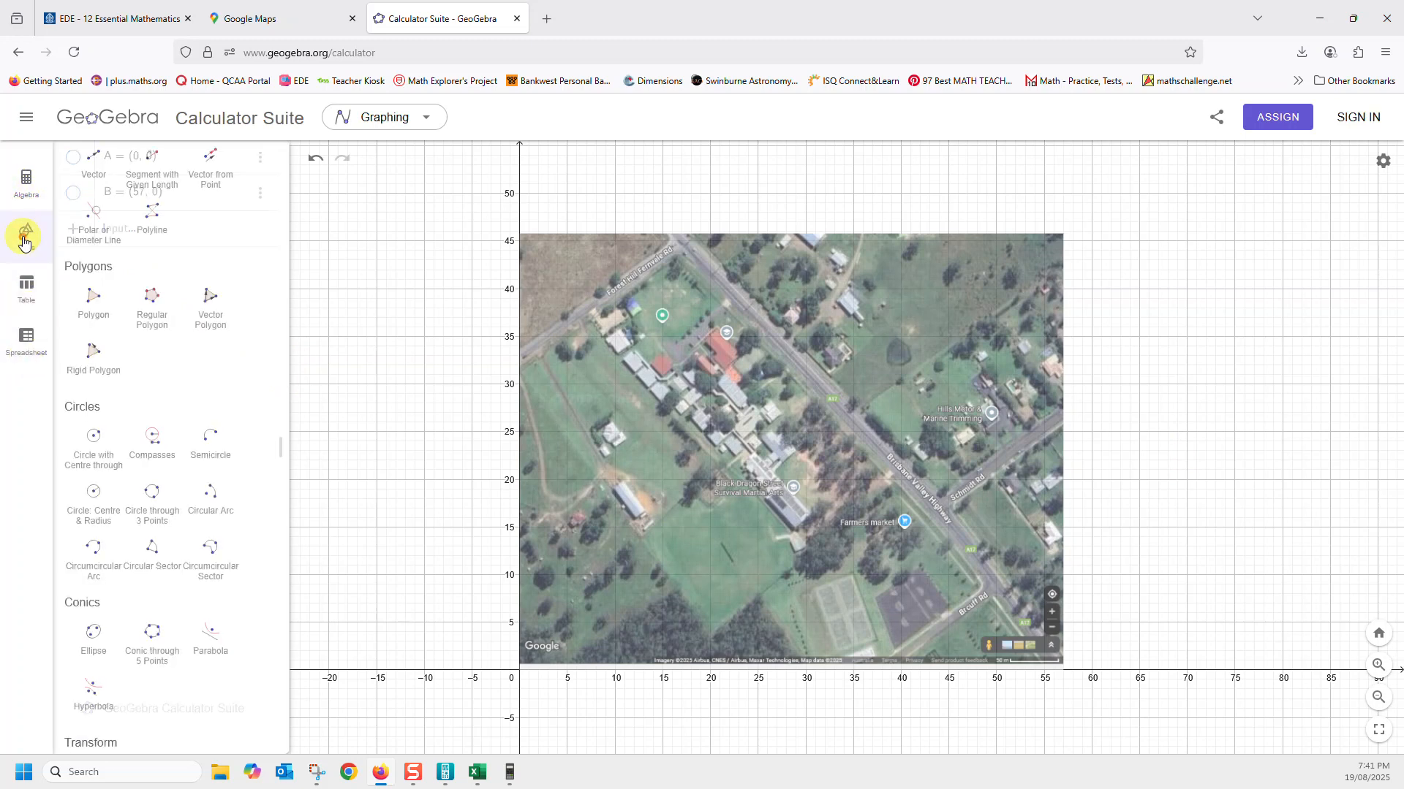
scroll(110, 534, "down", 2)
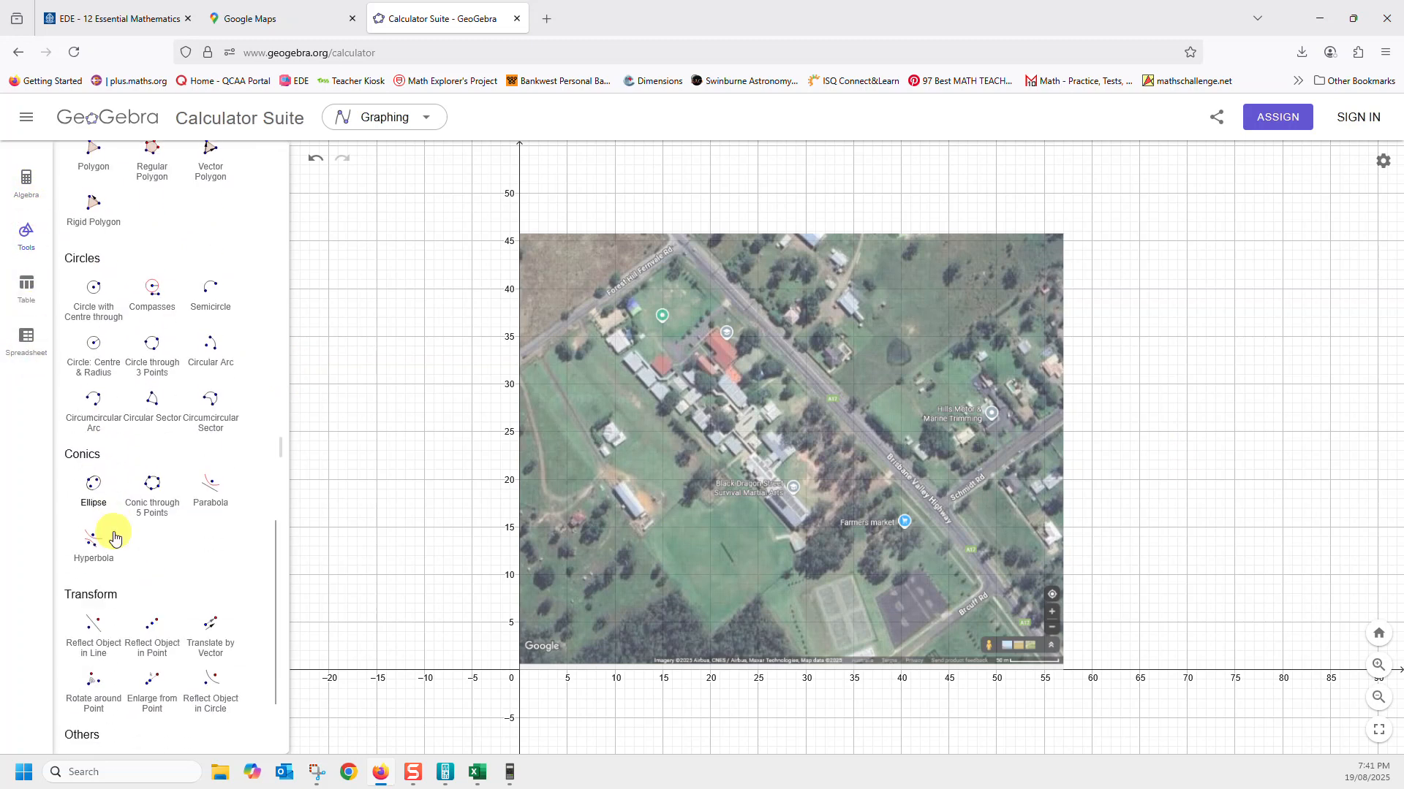
scroll(123, 483, "down", 2)
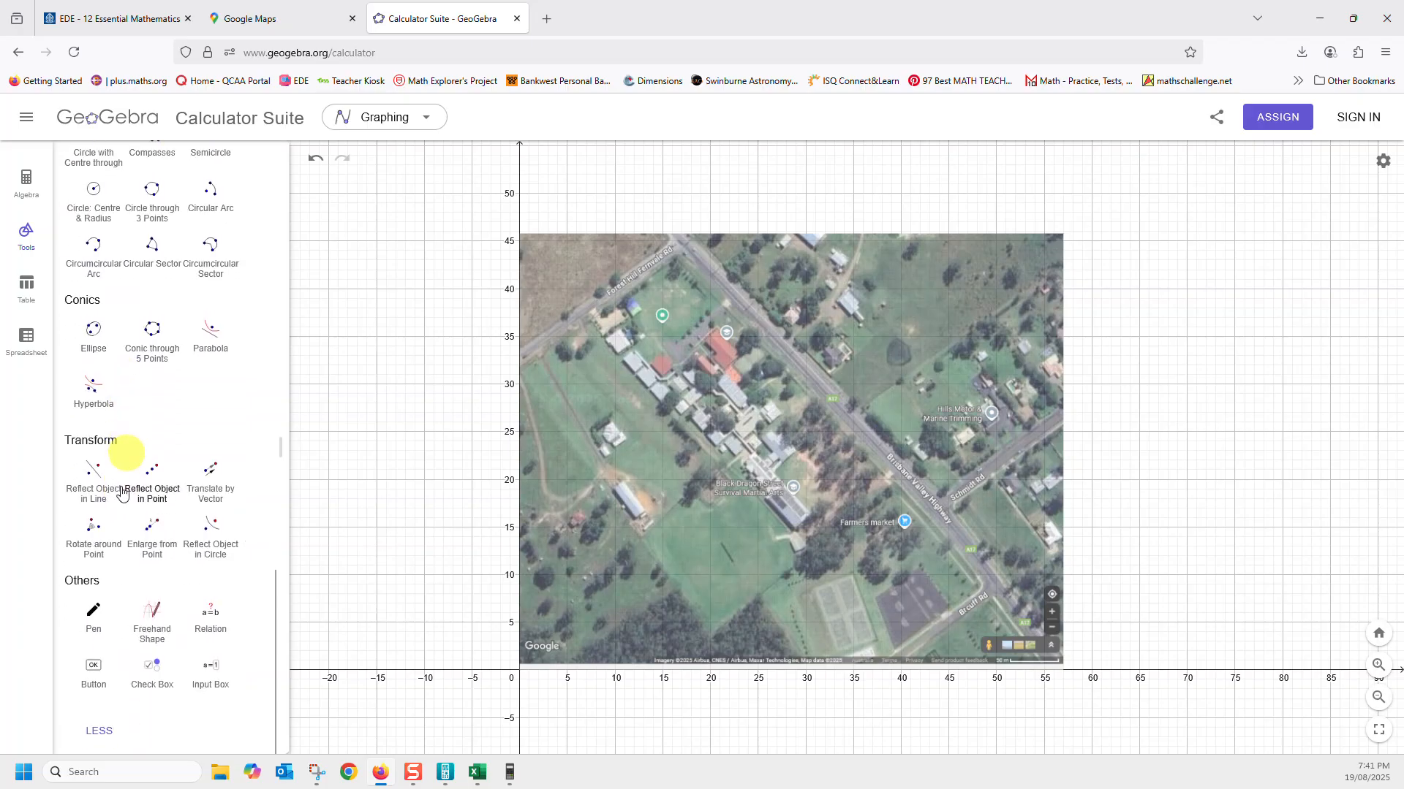
scroll(124, 424, "up", 5)
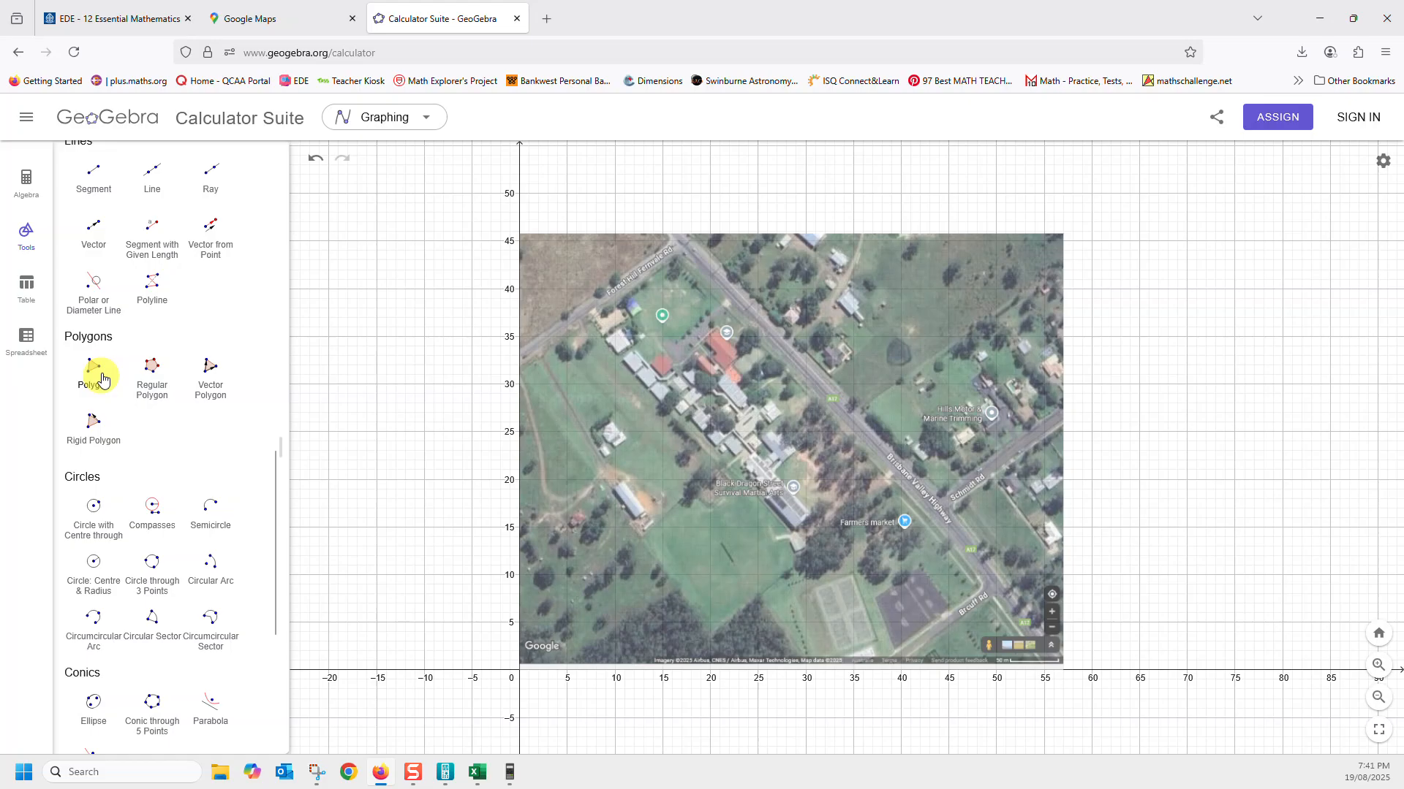
left_click(97, 369)
scroll(134, 453, "down", 5)
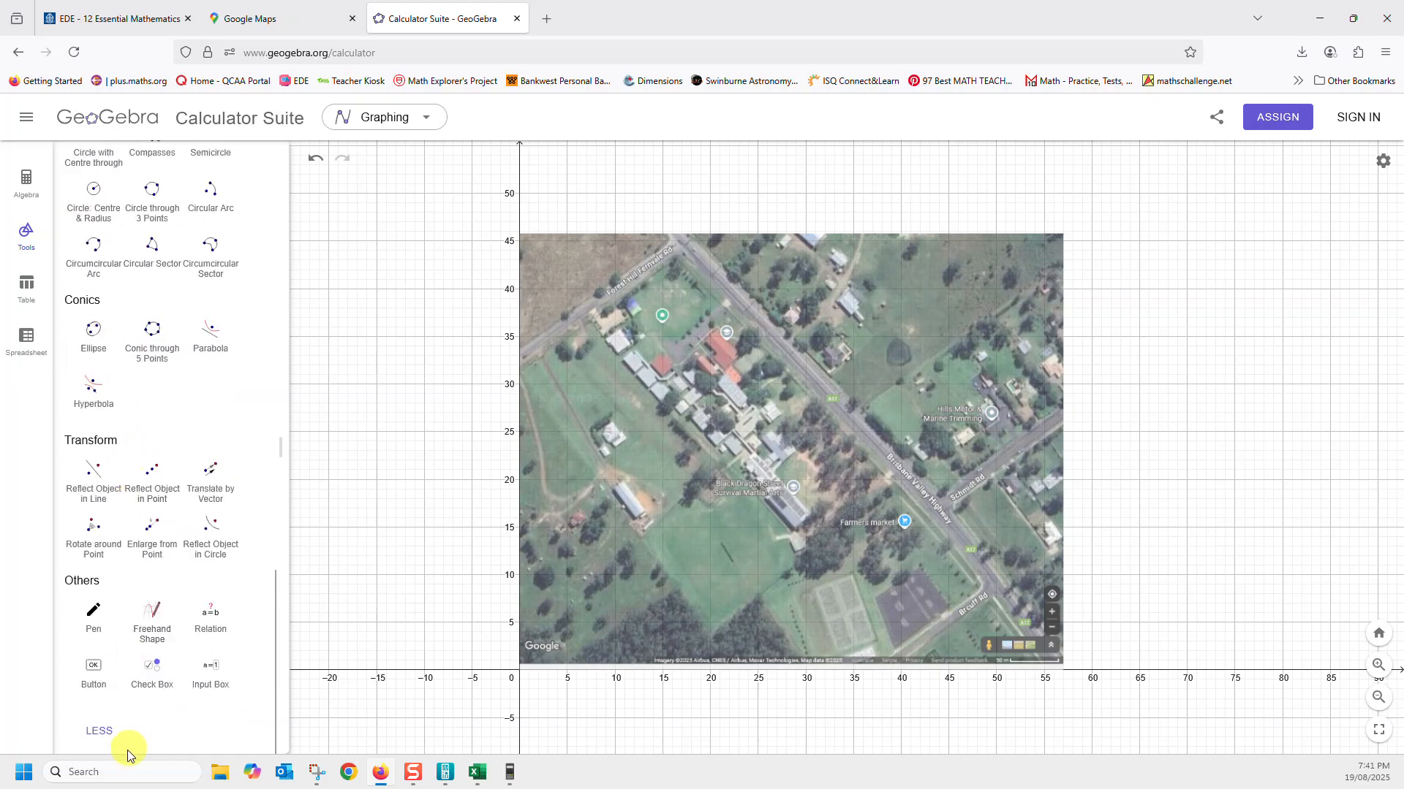
left_click(102, 731)
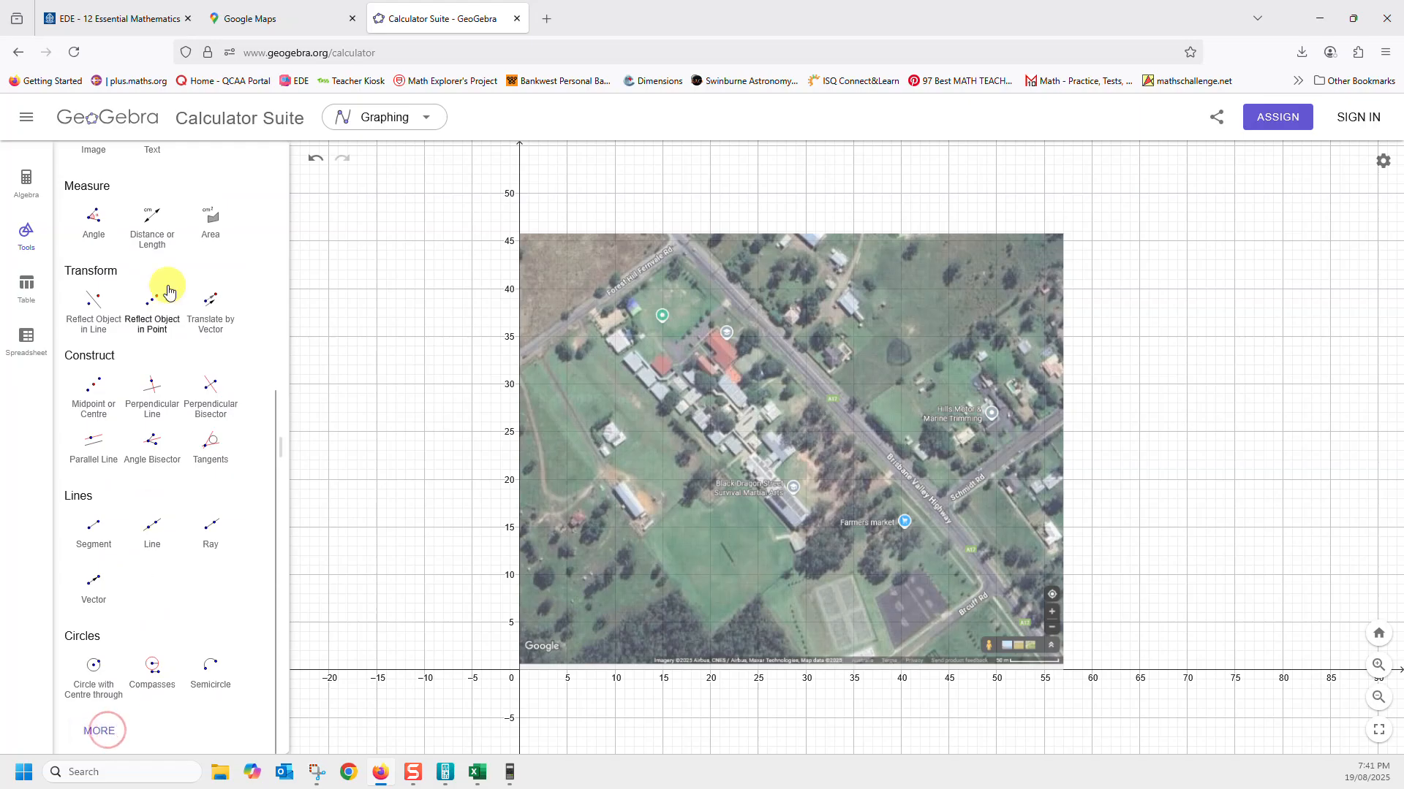
scroll(161, 286, "up", 5)
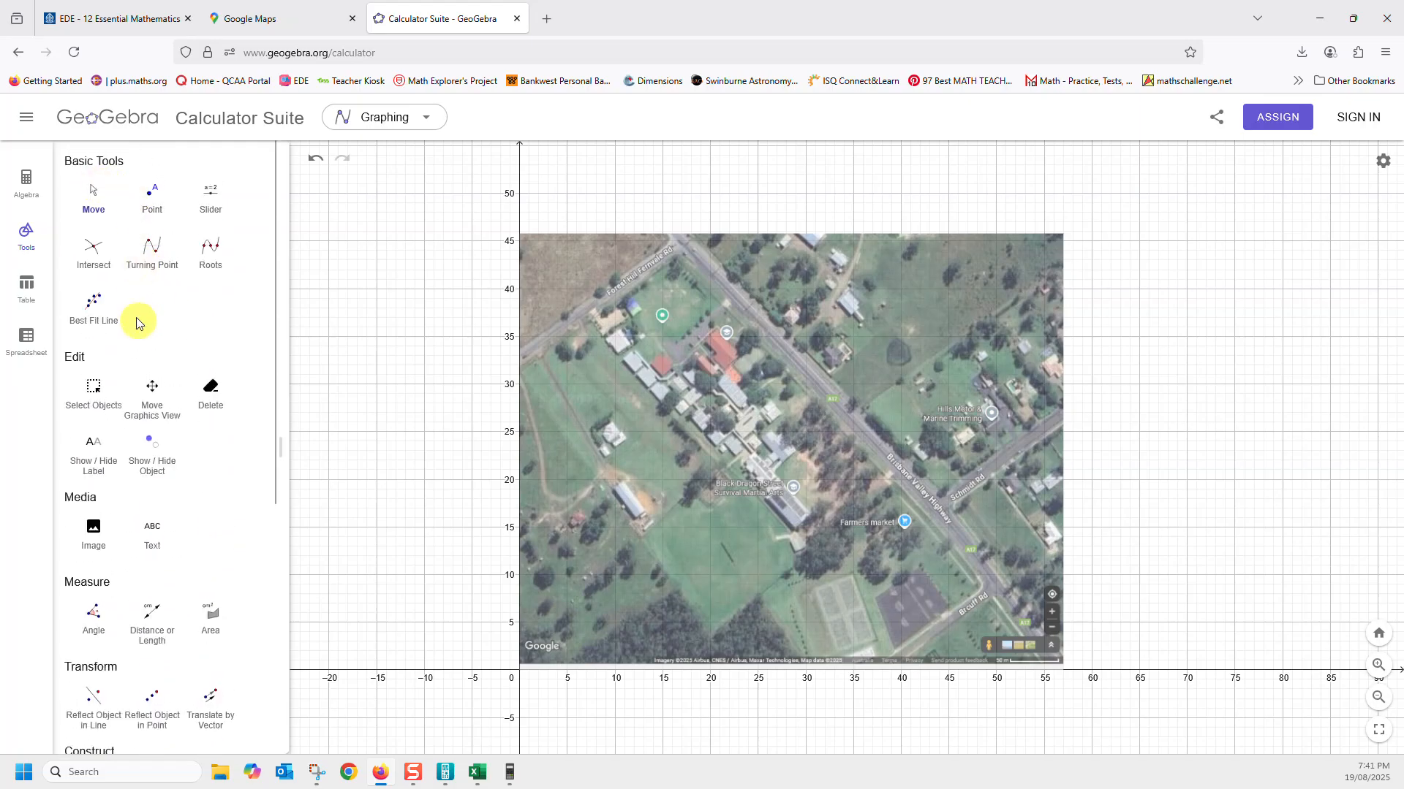
scroll(128, 410, "down", 4)
scroll(128, 413, "down", 2)
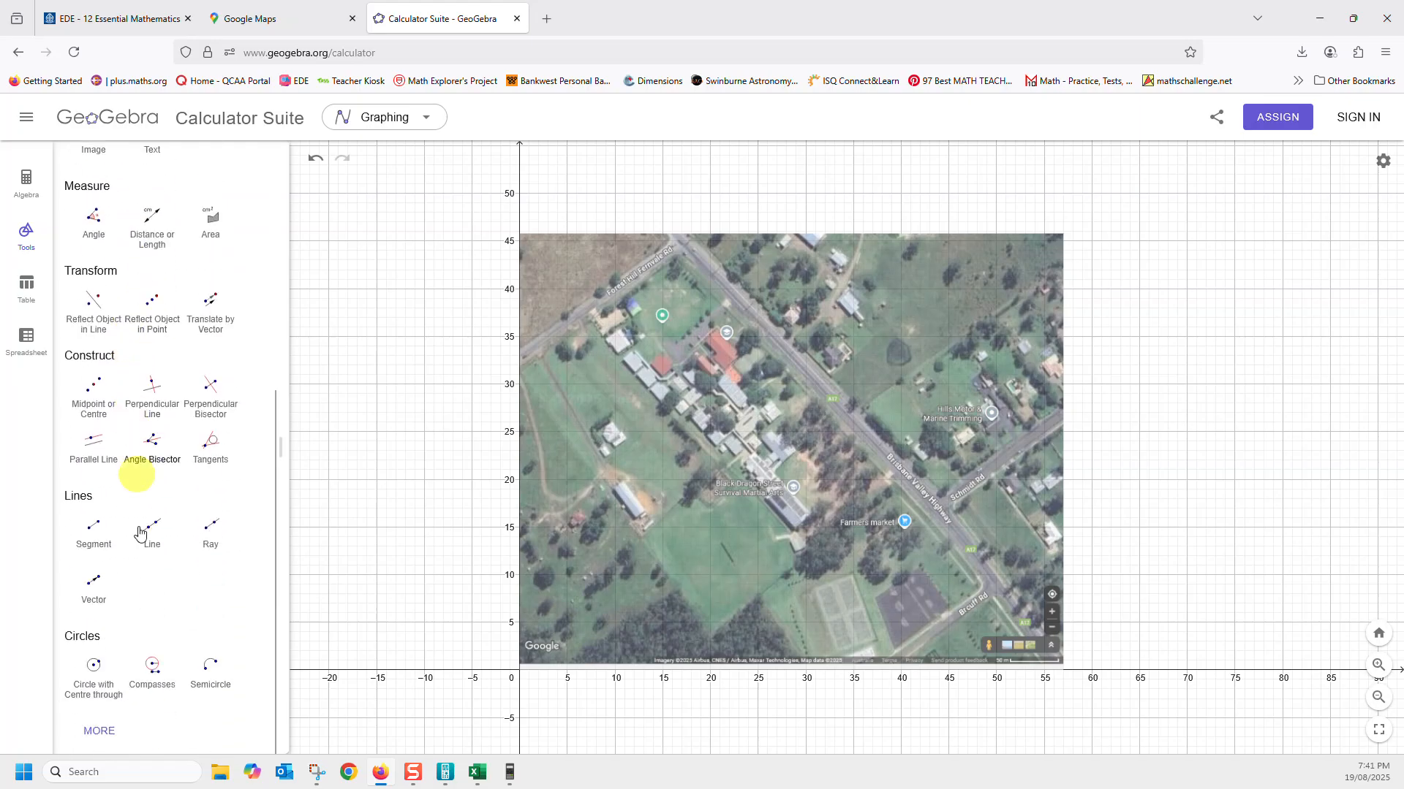
left_click(103, 732)
scroll(150, 526, "up", 3)
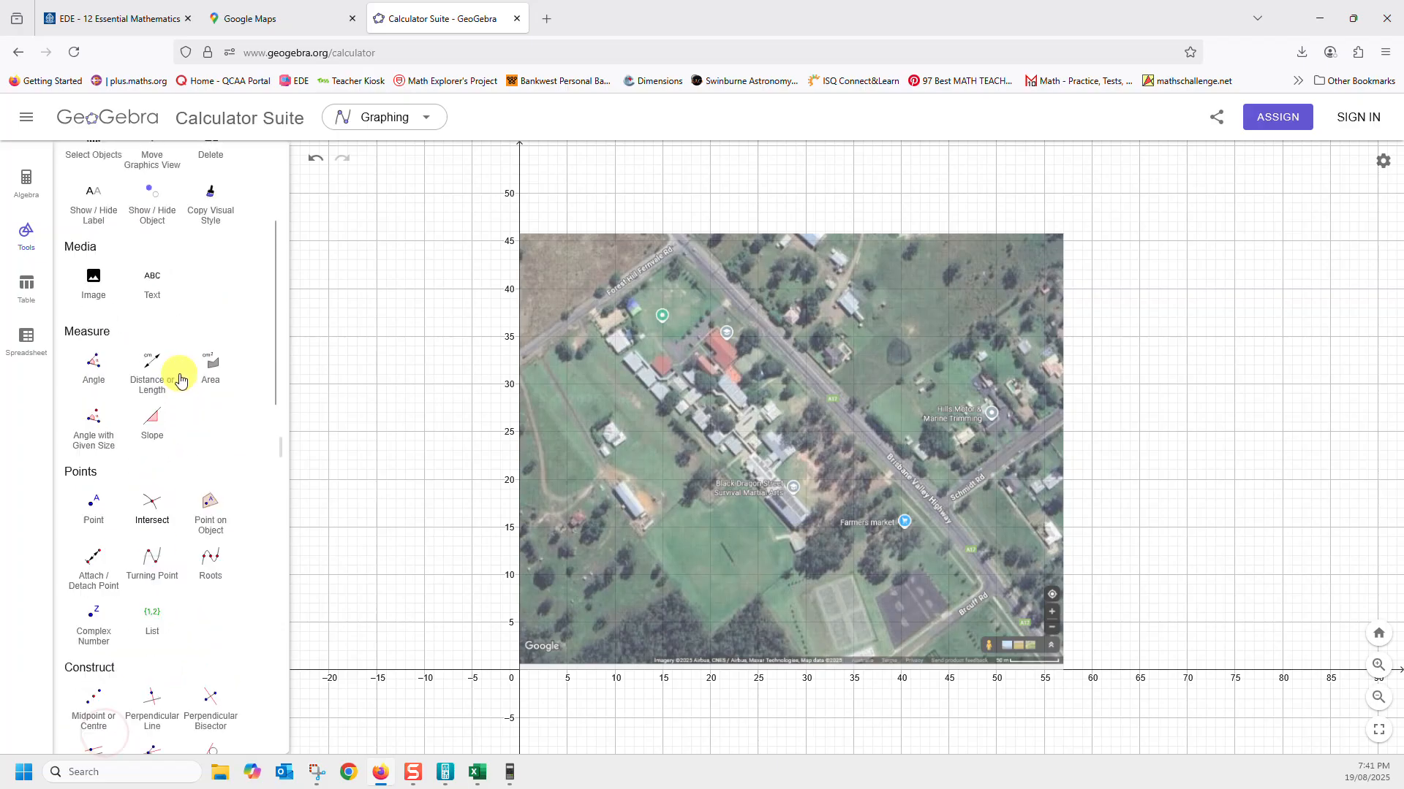
scroll(115, 360, "down", 10)
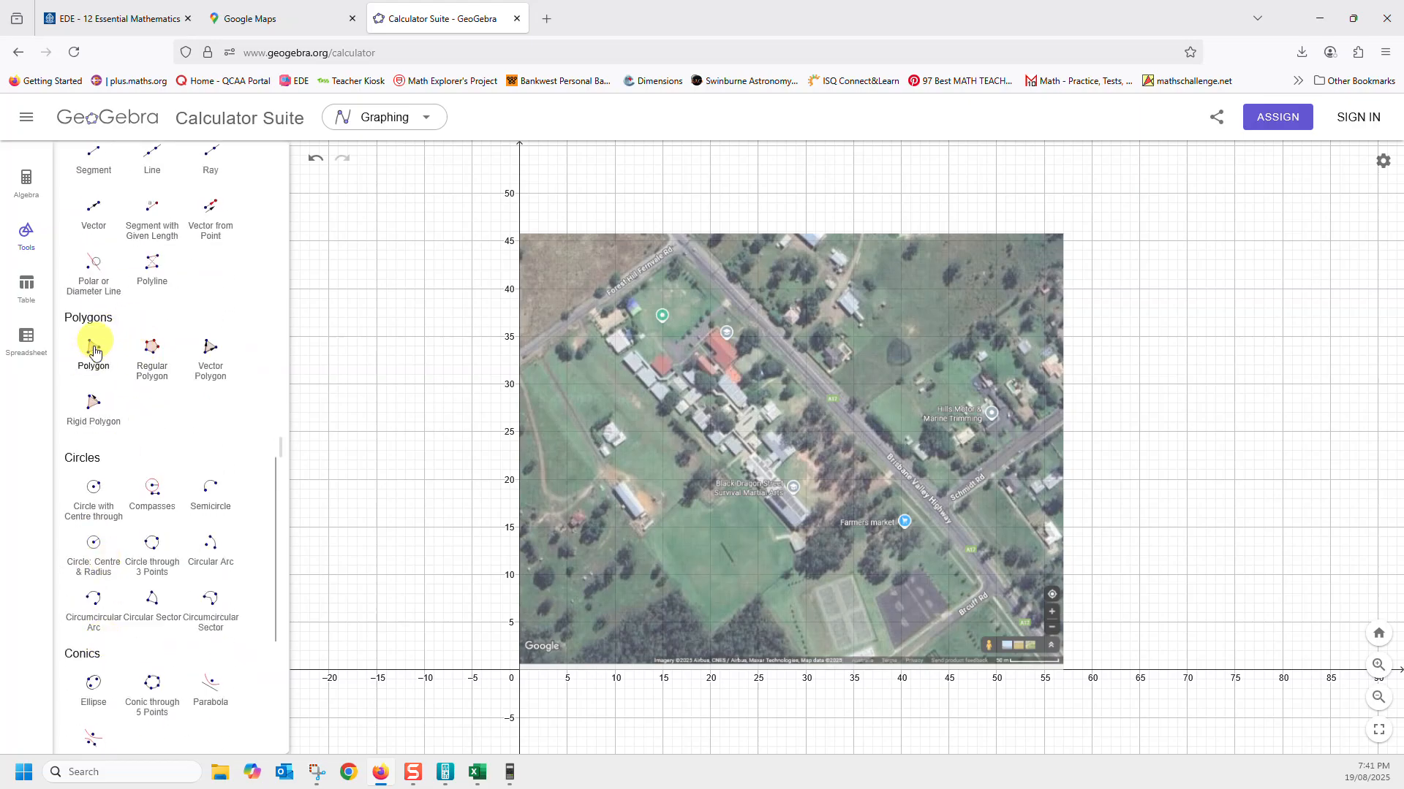
left_click(91, 355)
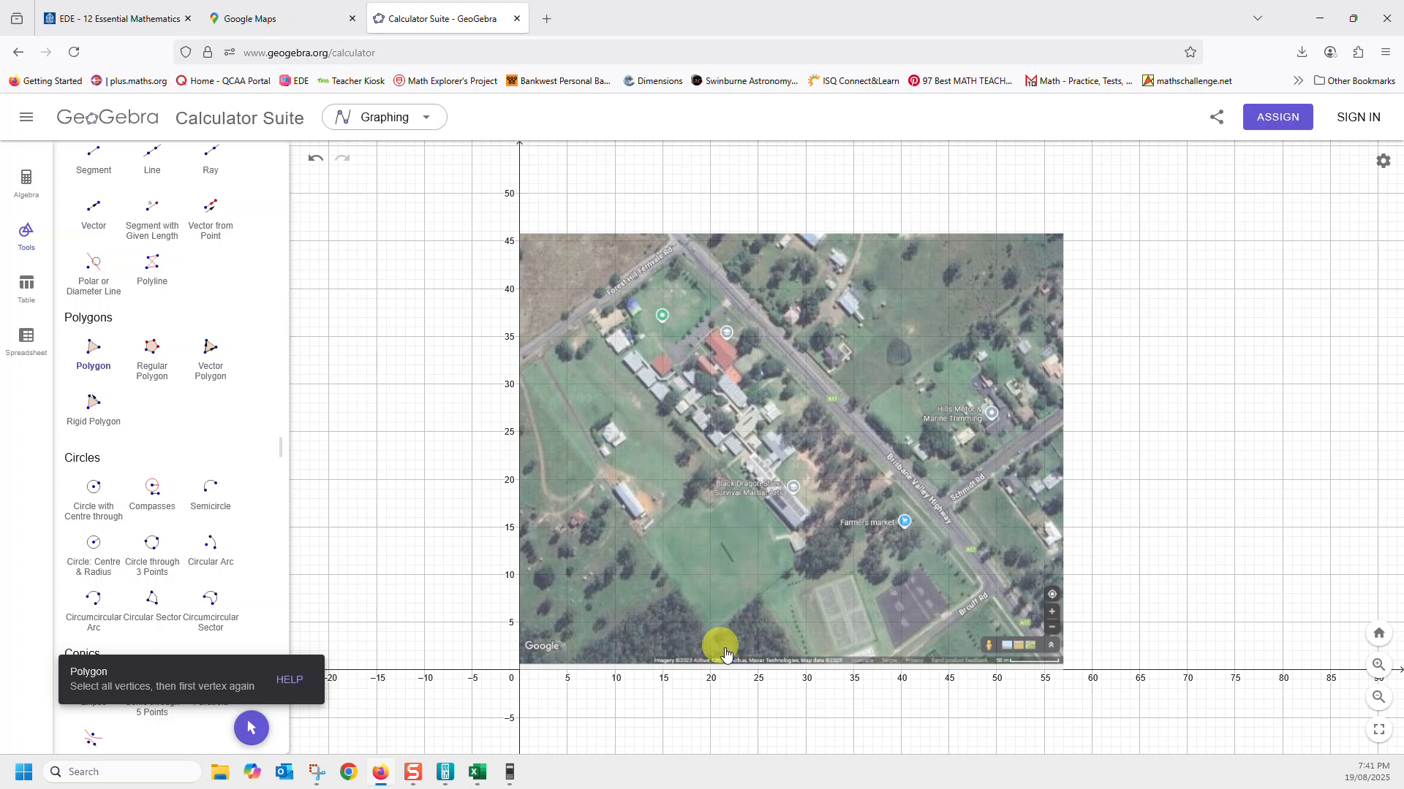
scroll(715, 642, "up", 10)
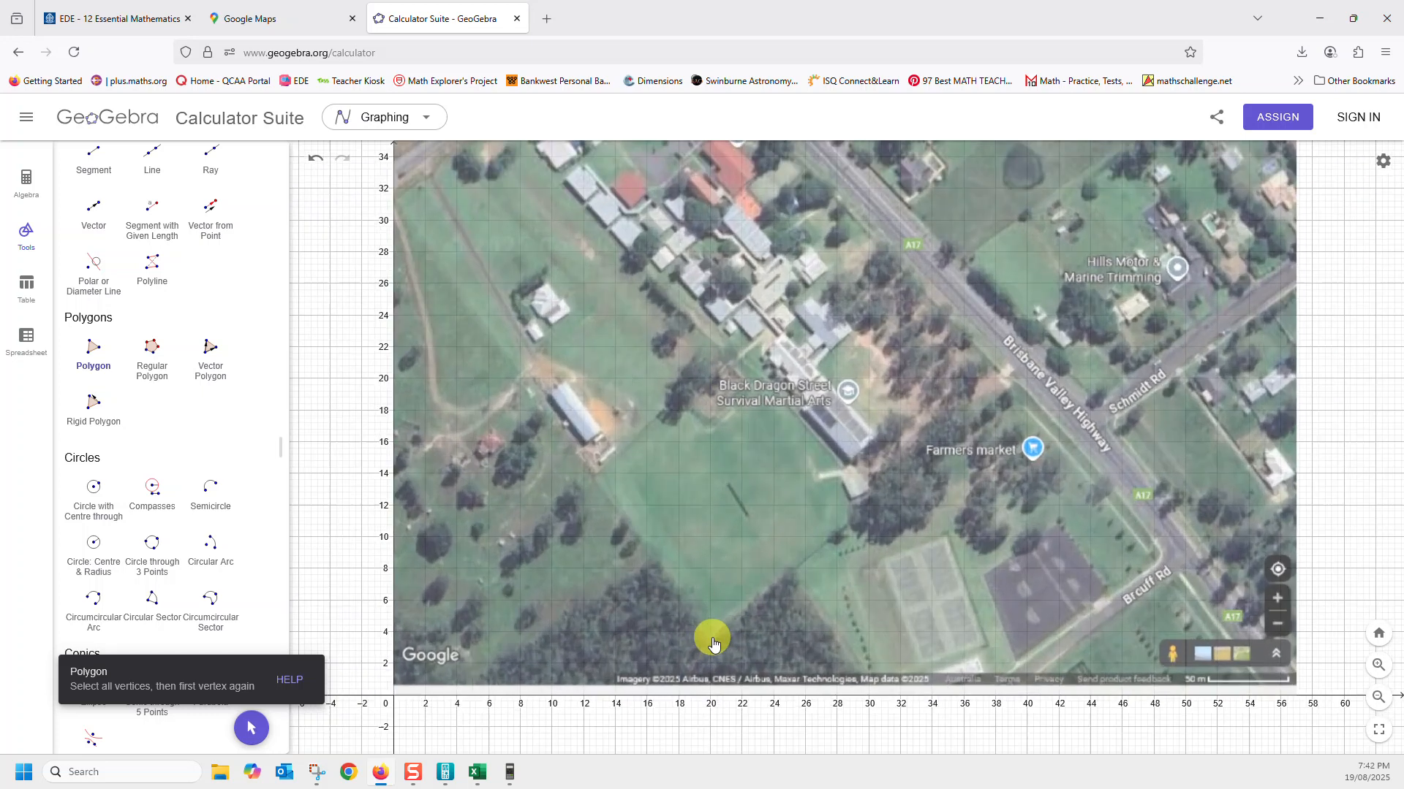
scroll(715, 642, "up", 5)
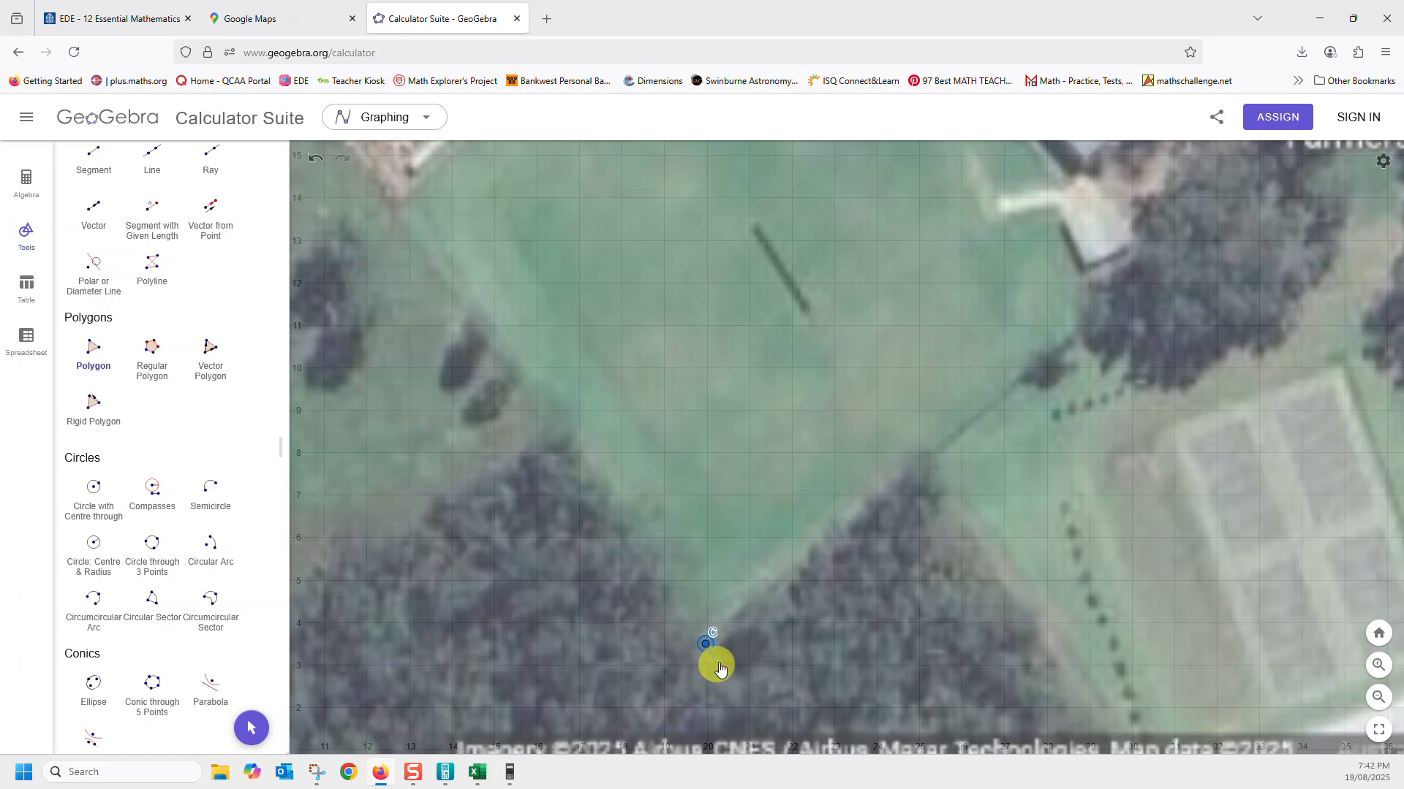
scroll(1059, 333, "down", 5)
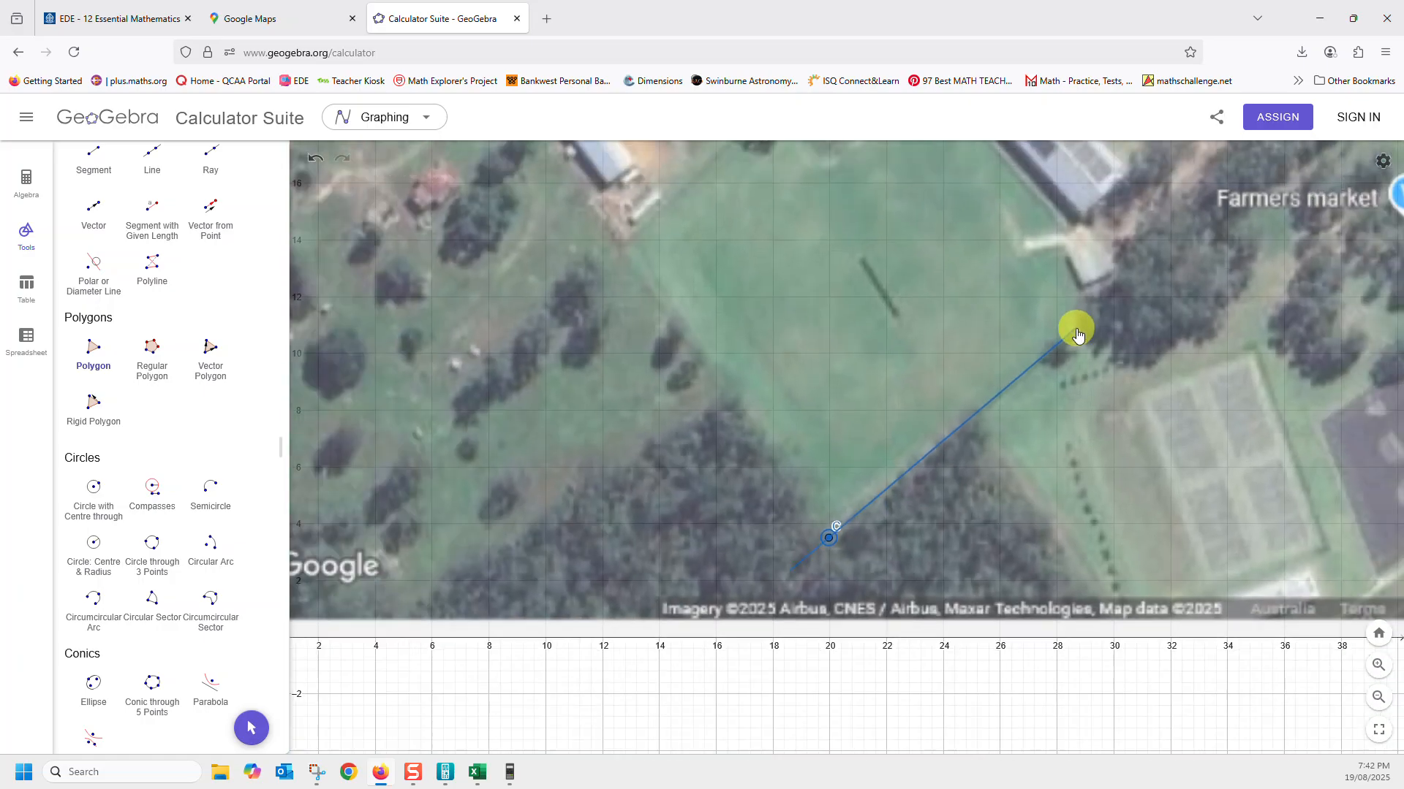
scroll(1235, 278, "down", 2)
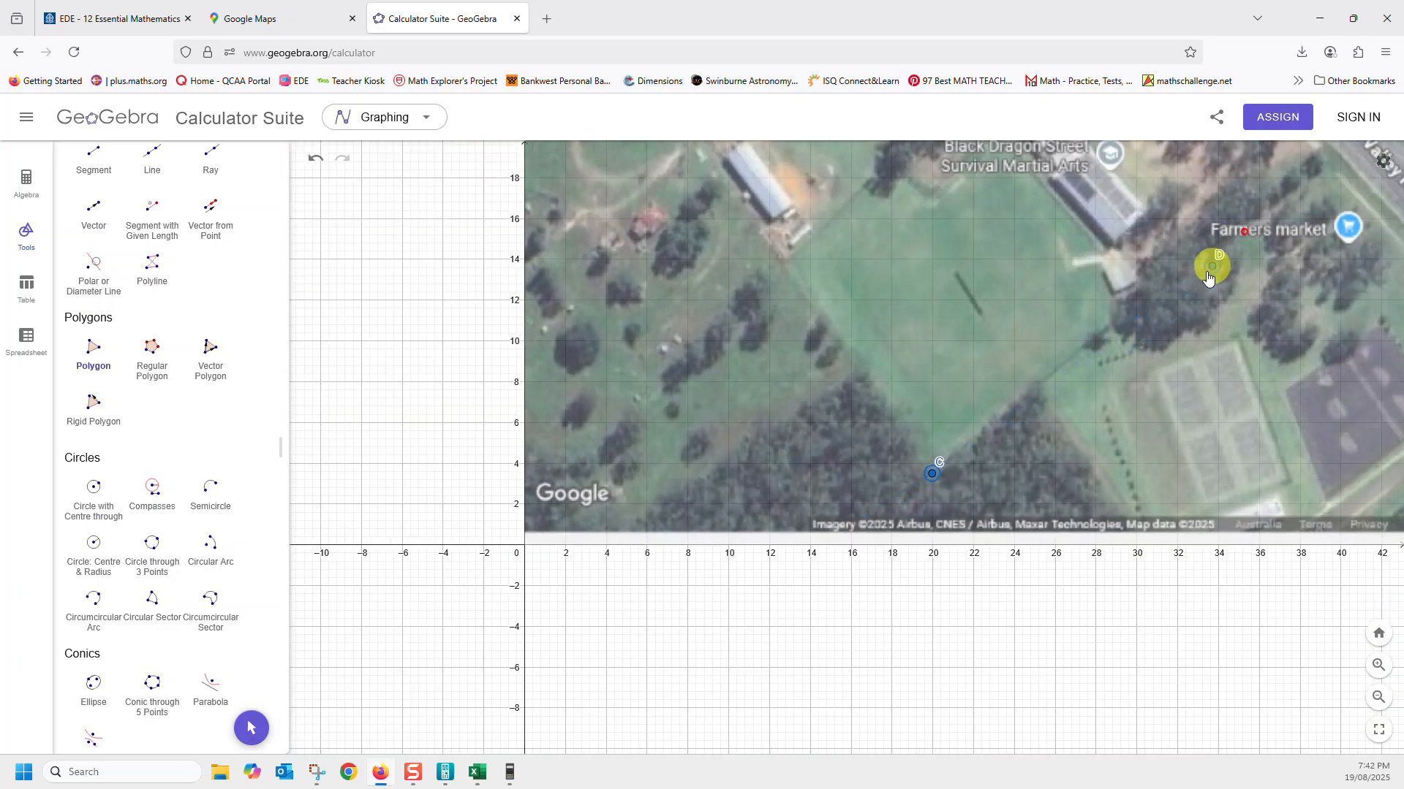
left_click(1231, 231)
left_click_drag(1231, 233, 1290, 192)
scroll(1009, 330, "down", 3)
scroll(1009, 330, "down", 6)
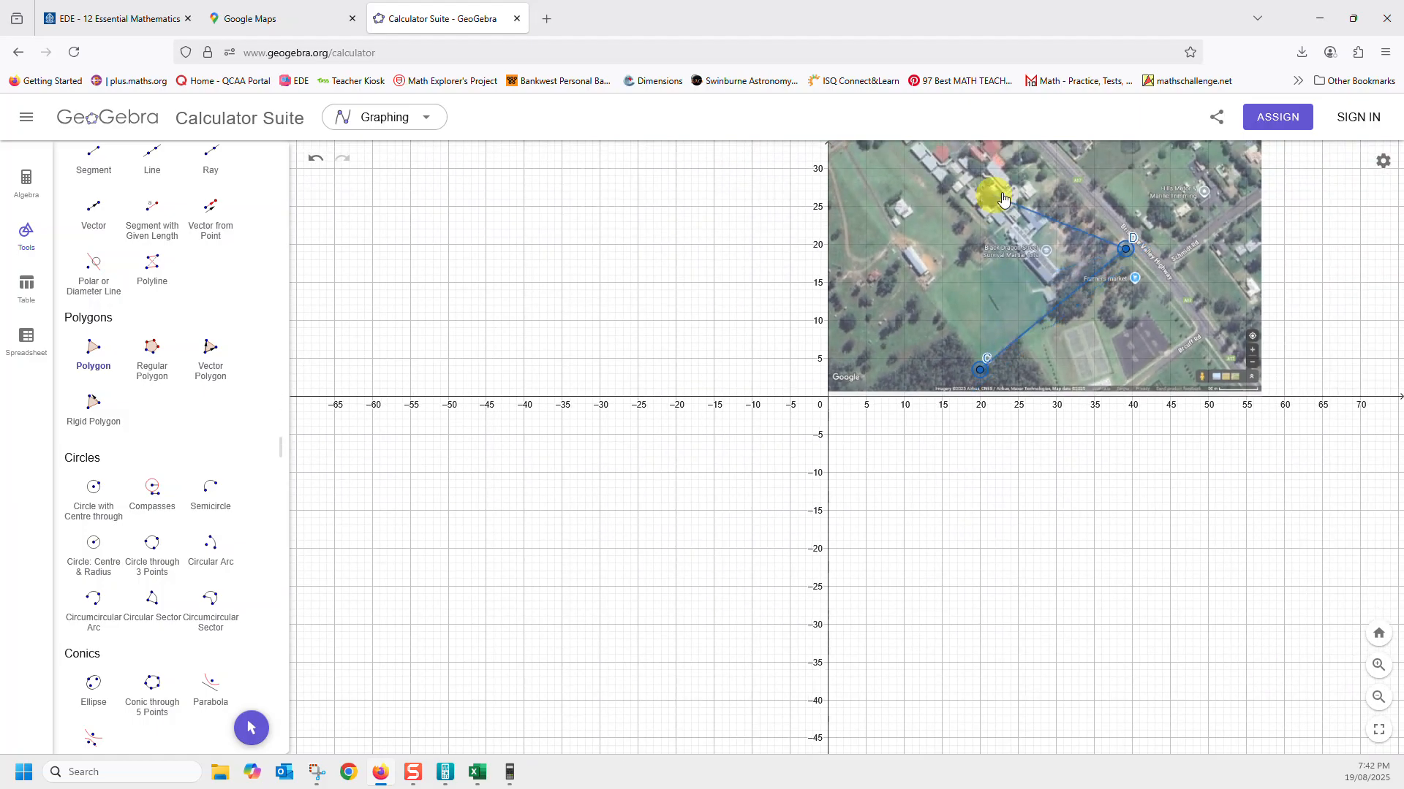
scroll(995, 199, "down", 2)
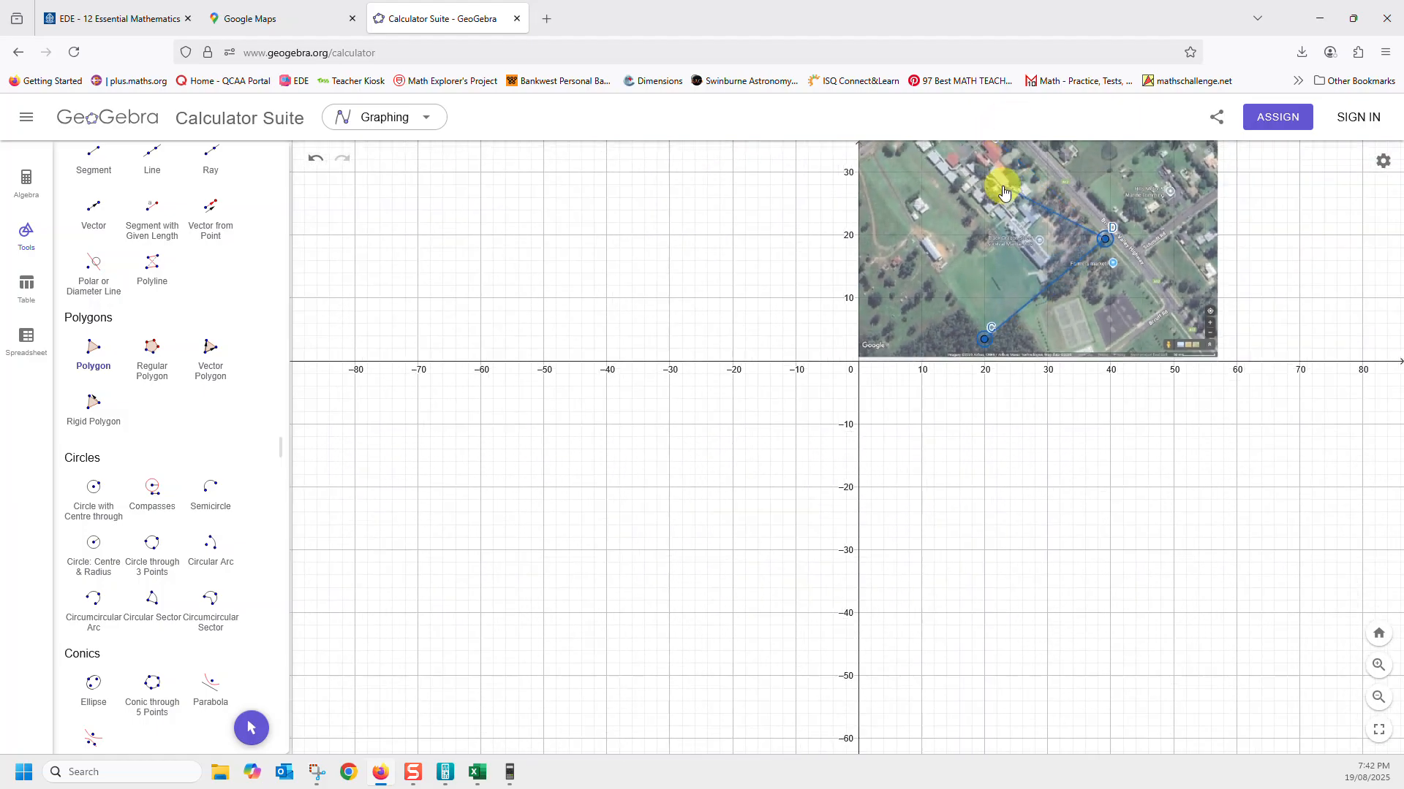
scroll(1002, 192, "up", 6)
scroll(1062, 173, "down", 6)
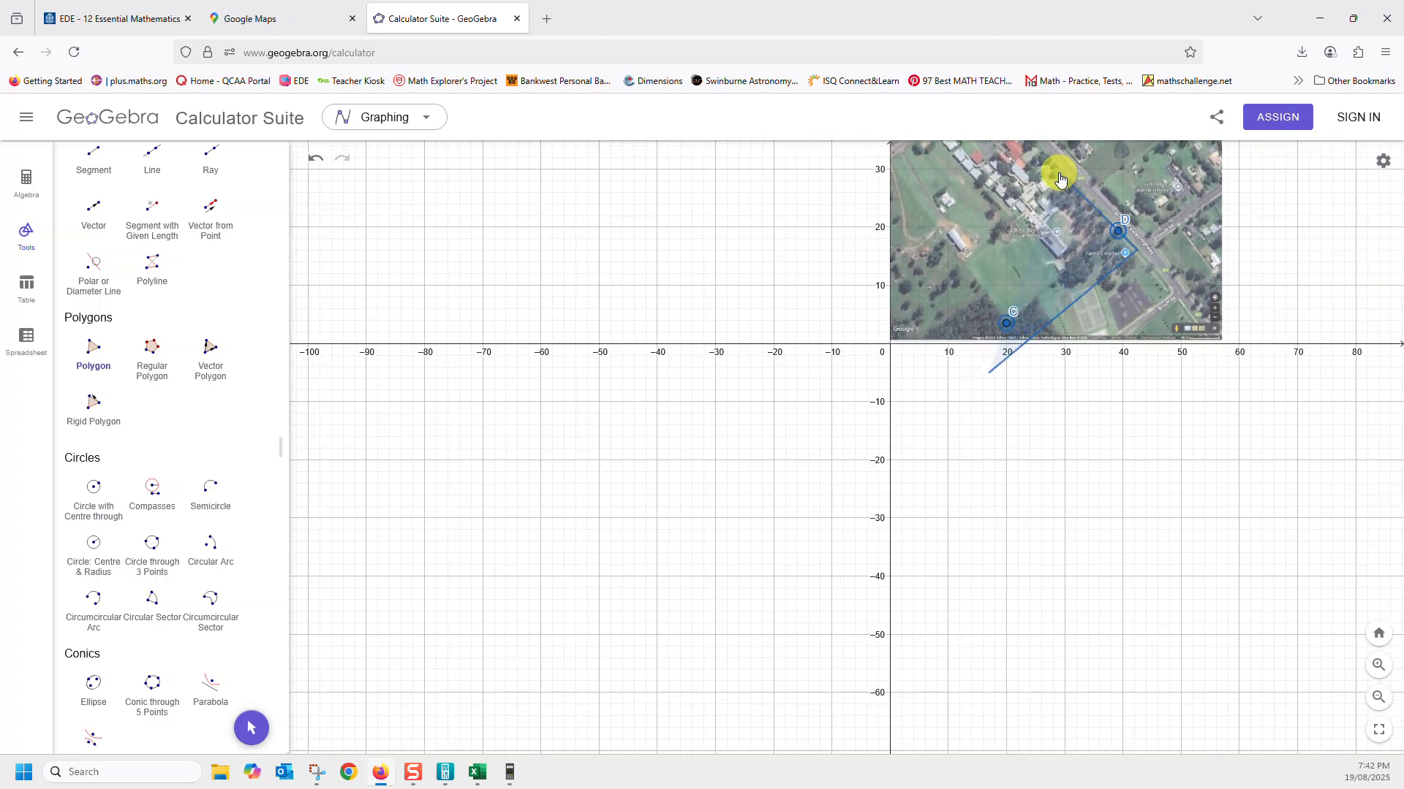
left_click_drag(1258, 433, 1150, 638)
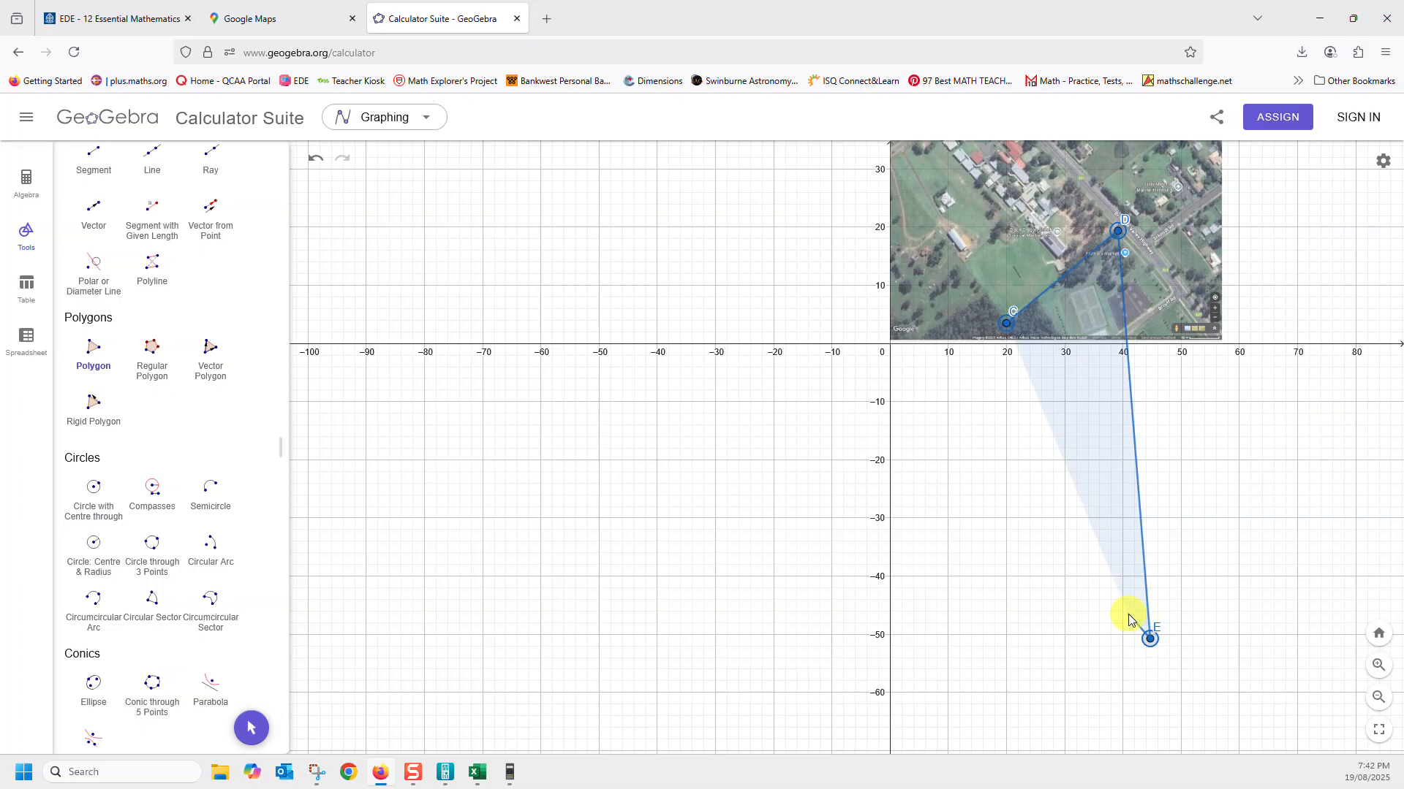
key("Escape")
Step: Outline the school grounds as a closed polygon with vertices near (20, 4), (39, 20), (16, 44), (7, 37), (21, 21) and (13, 14)
left_click_drag(1257, 439, 1044, 662)
scroll(896, 556, "up", 1)
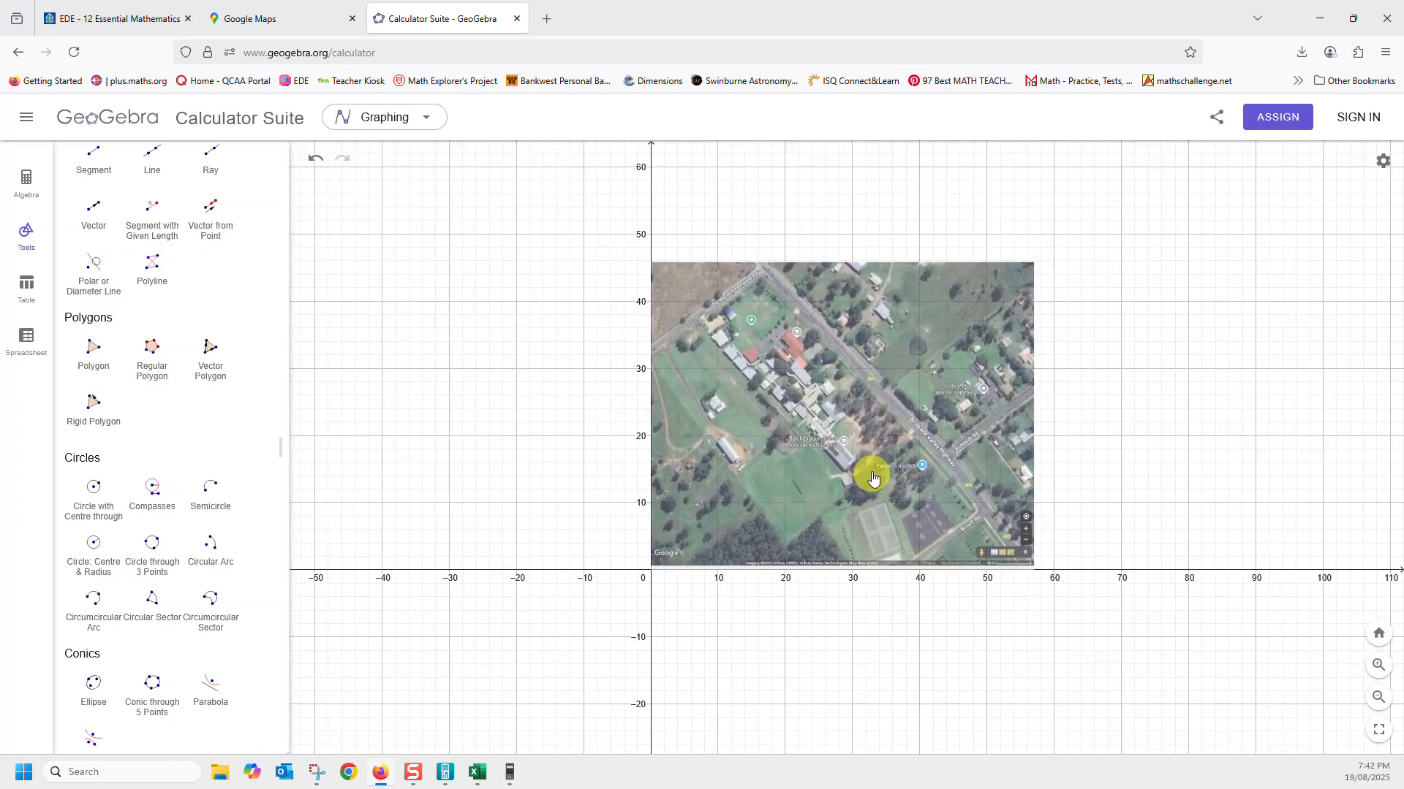
scroll(874, 480, "up", 3)
left_click_drag(1291, 373, 1297, 442)
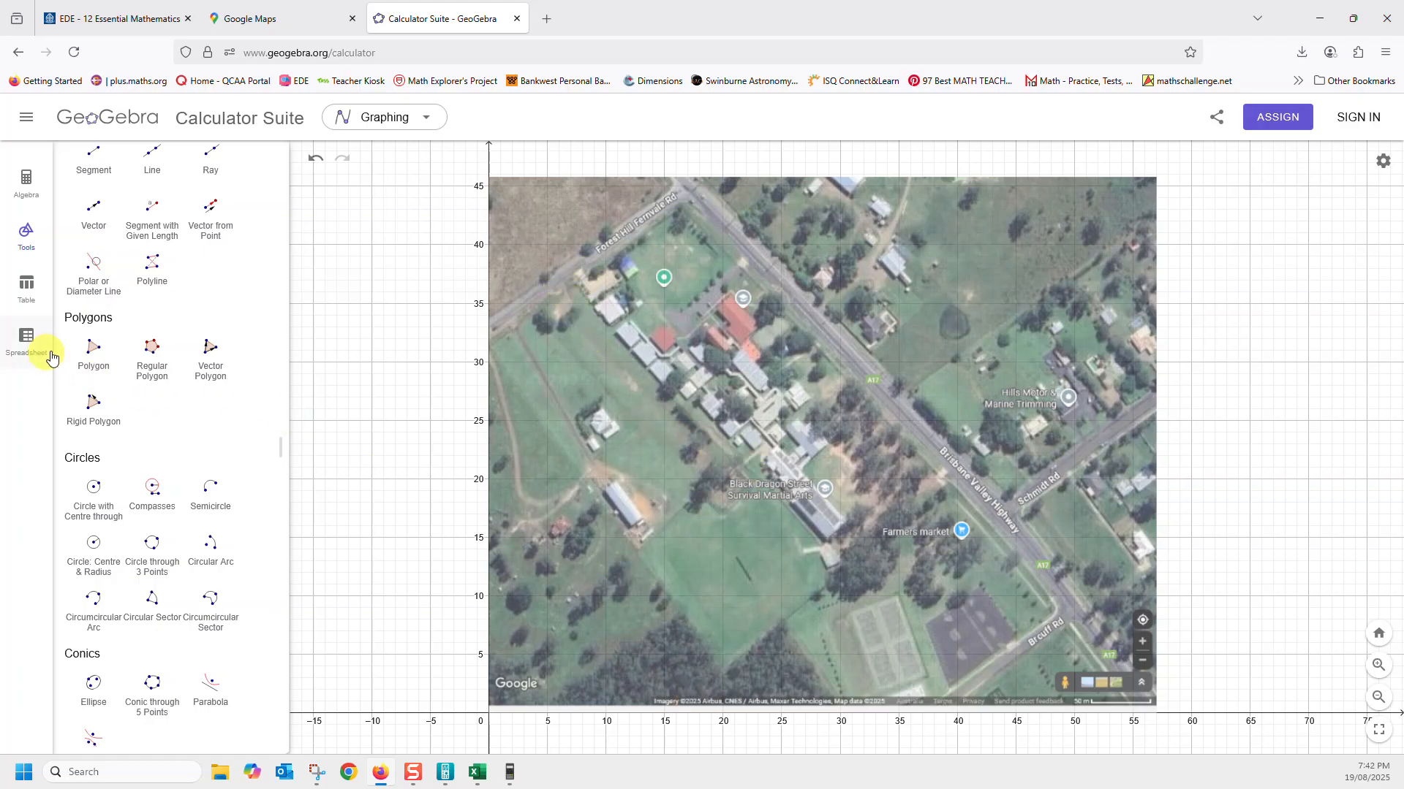
left_click(95, 356)
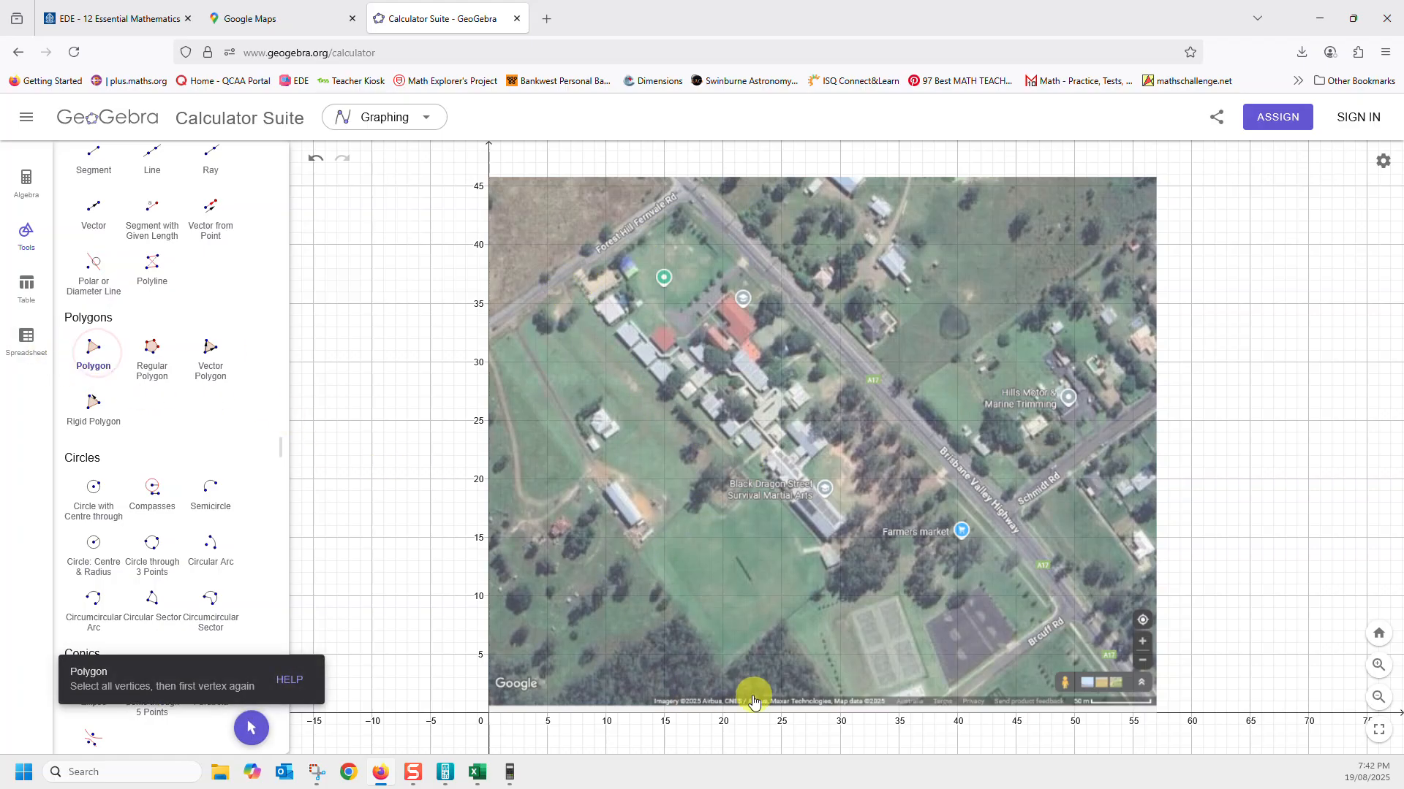
left_click(724, 673)
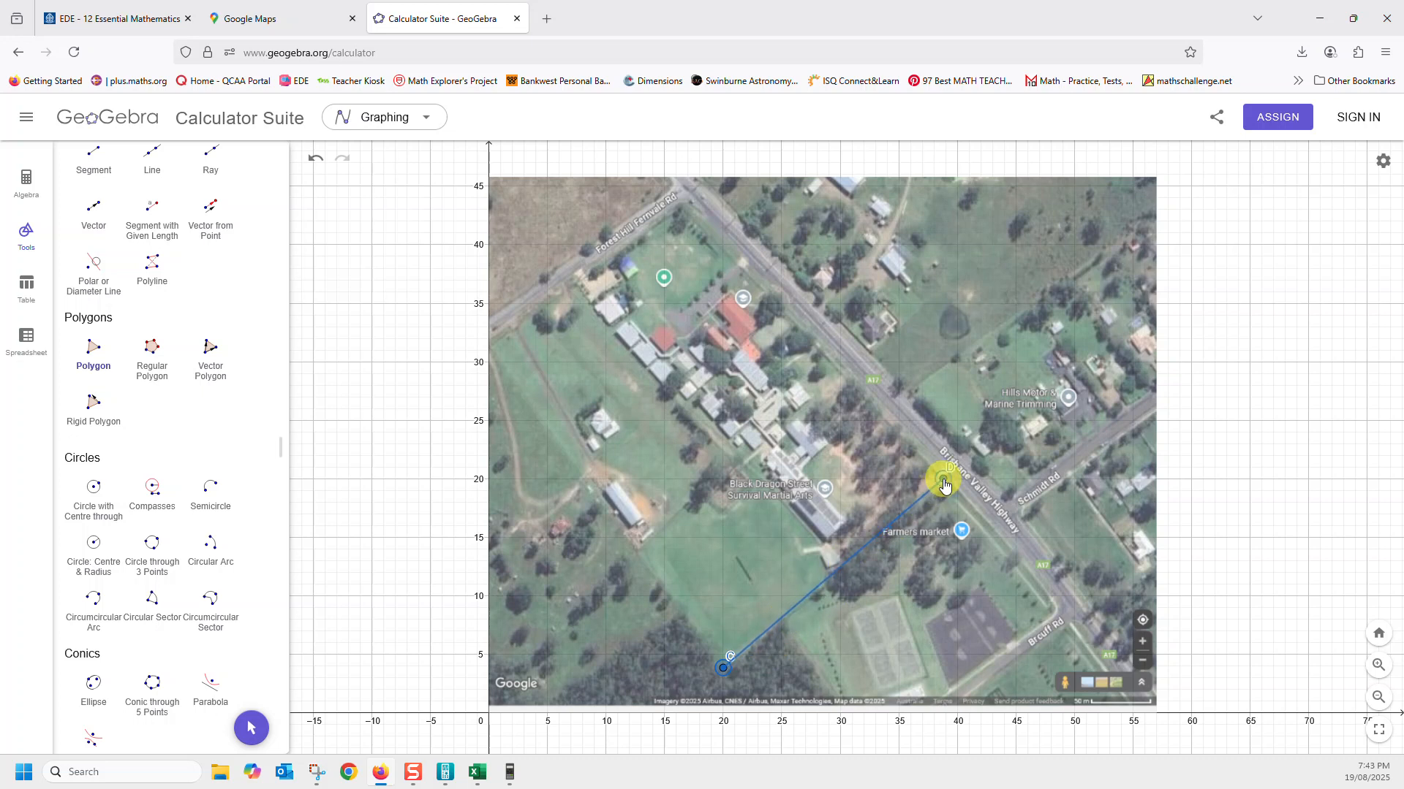
left_click(943, 480)
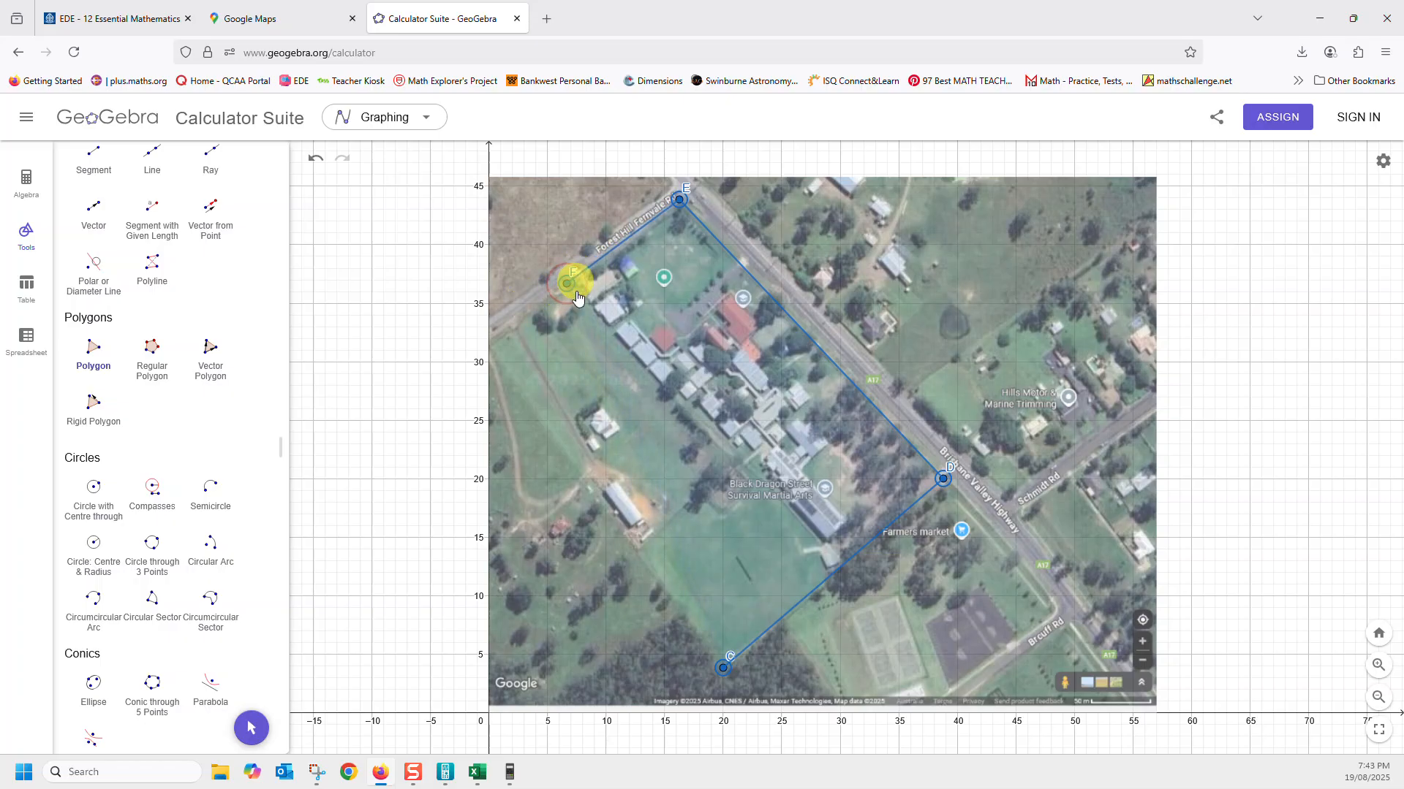
left_click(736, 465)
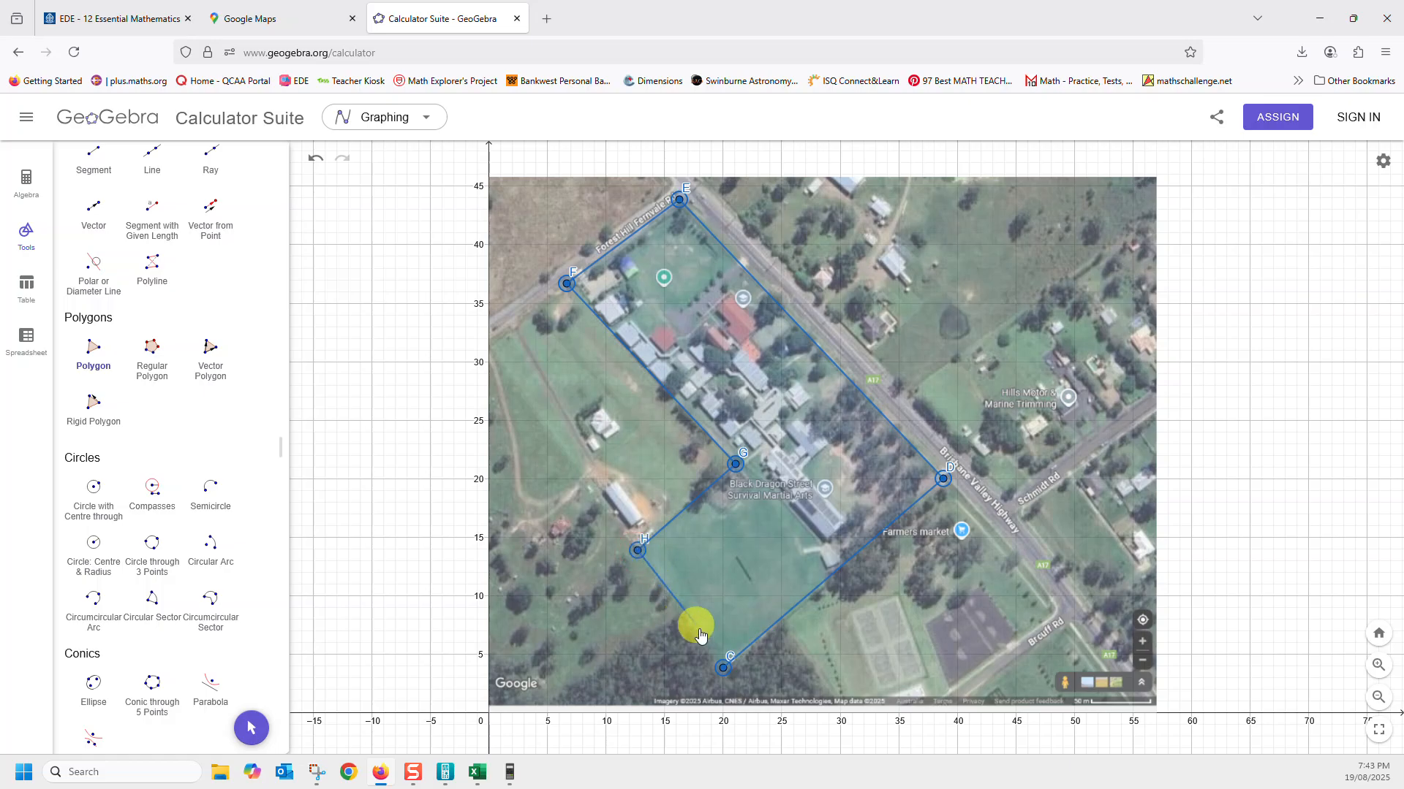
left_click(723, 669)
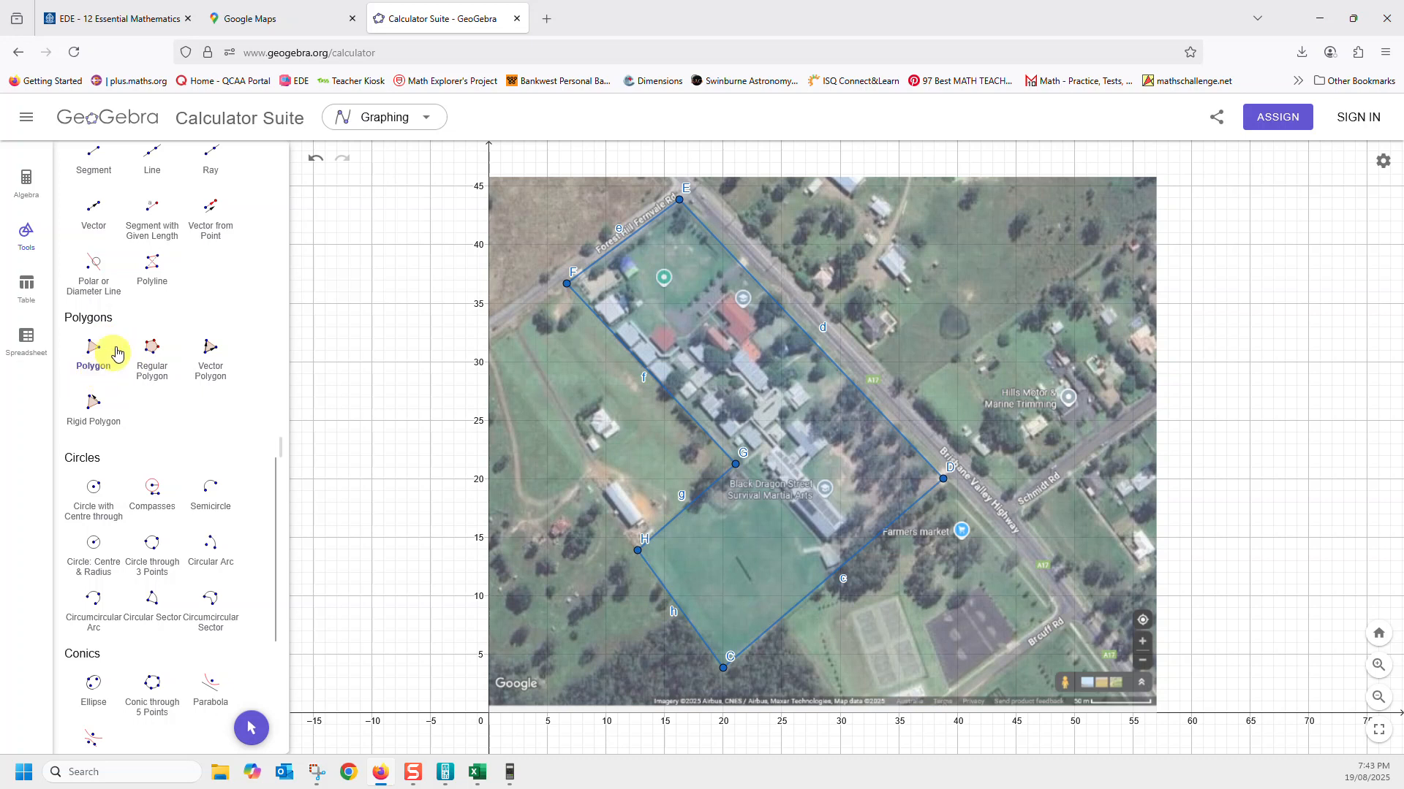
left_click(255, 731)
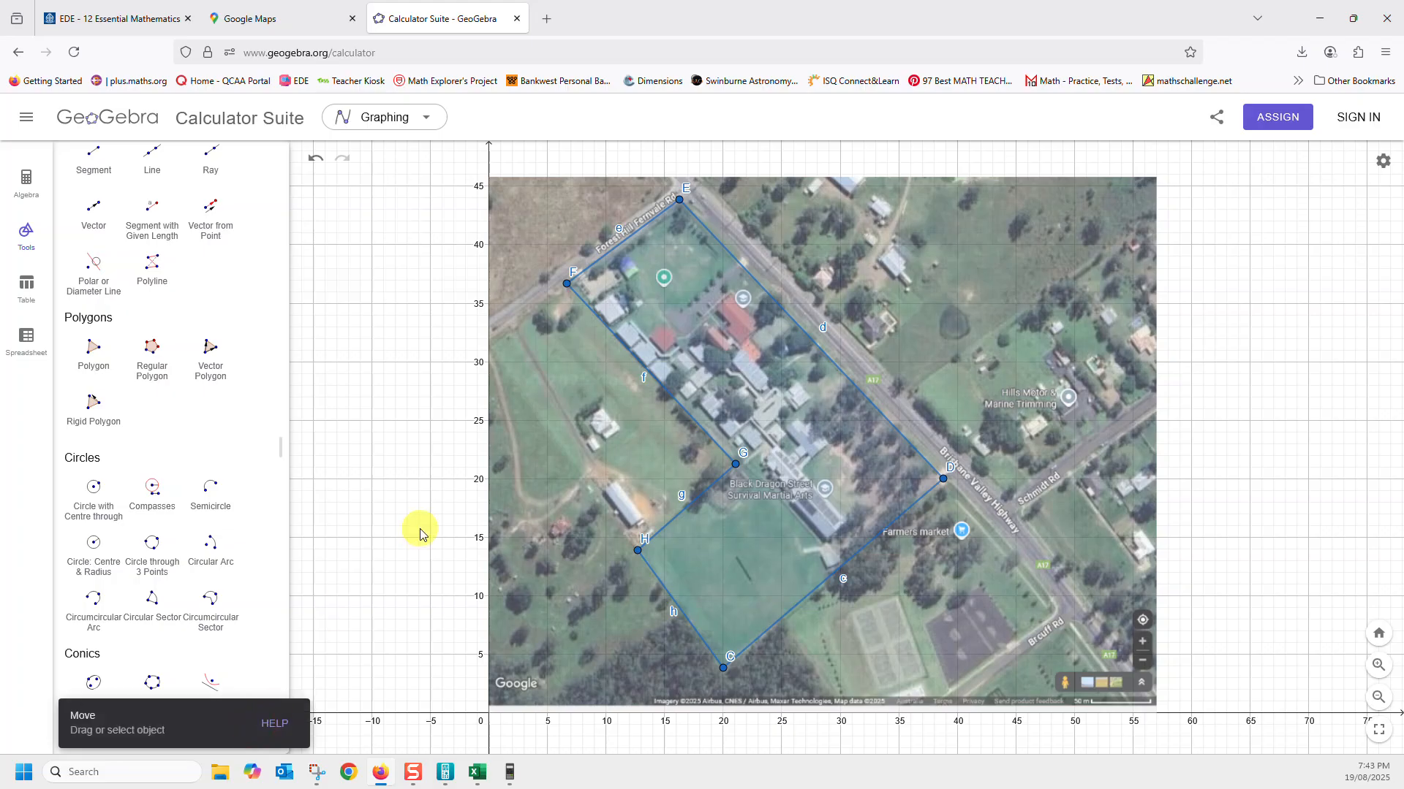
left_click_drag(430, 495, 383, 448)
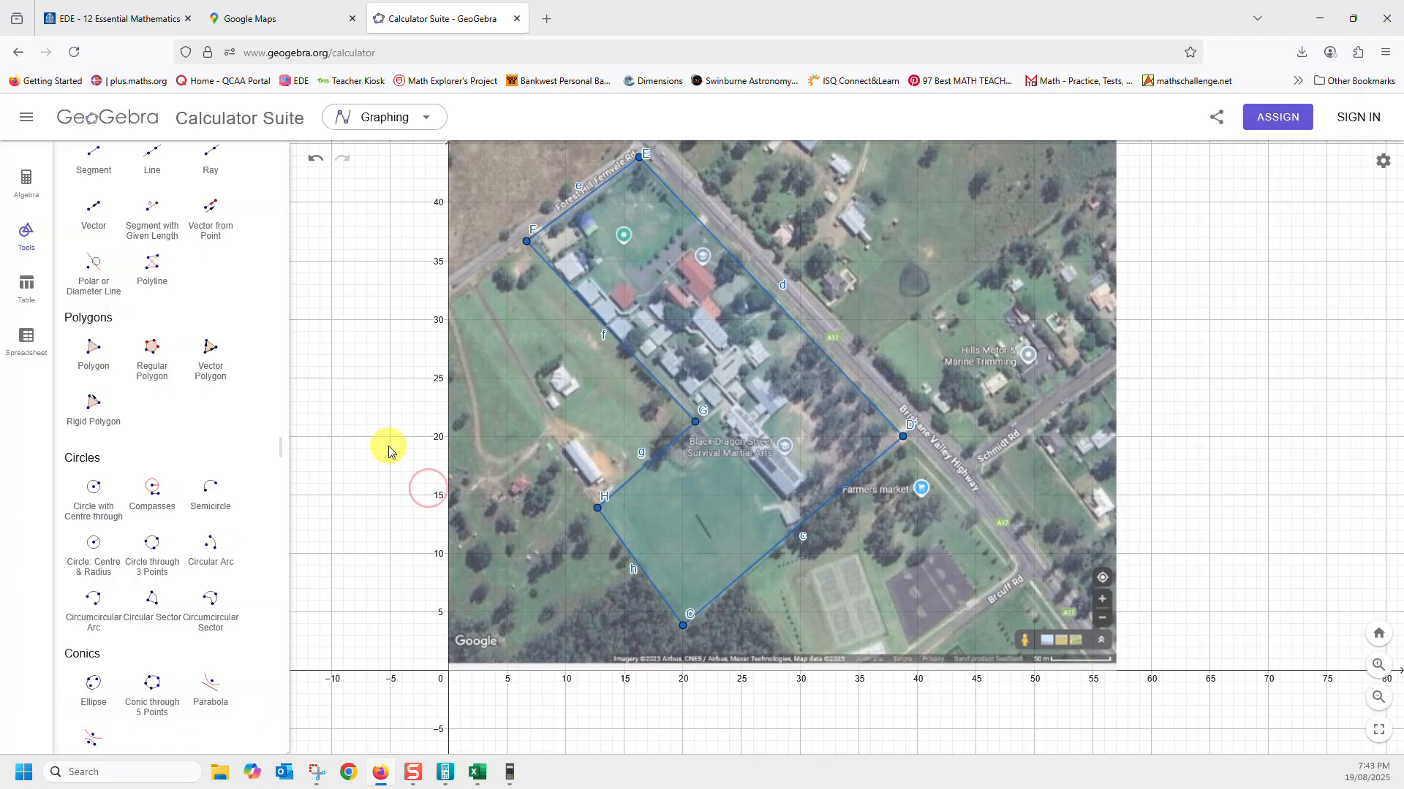
Step: Refine polygon vertex C onto the exact southern corner of the sports oval, at about (20.1, 3.6)
scroll(669, 640, "up", 2)
scroll(669, 640, "up", 5)
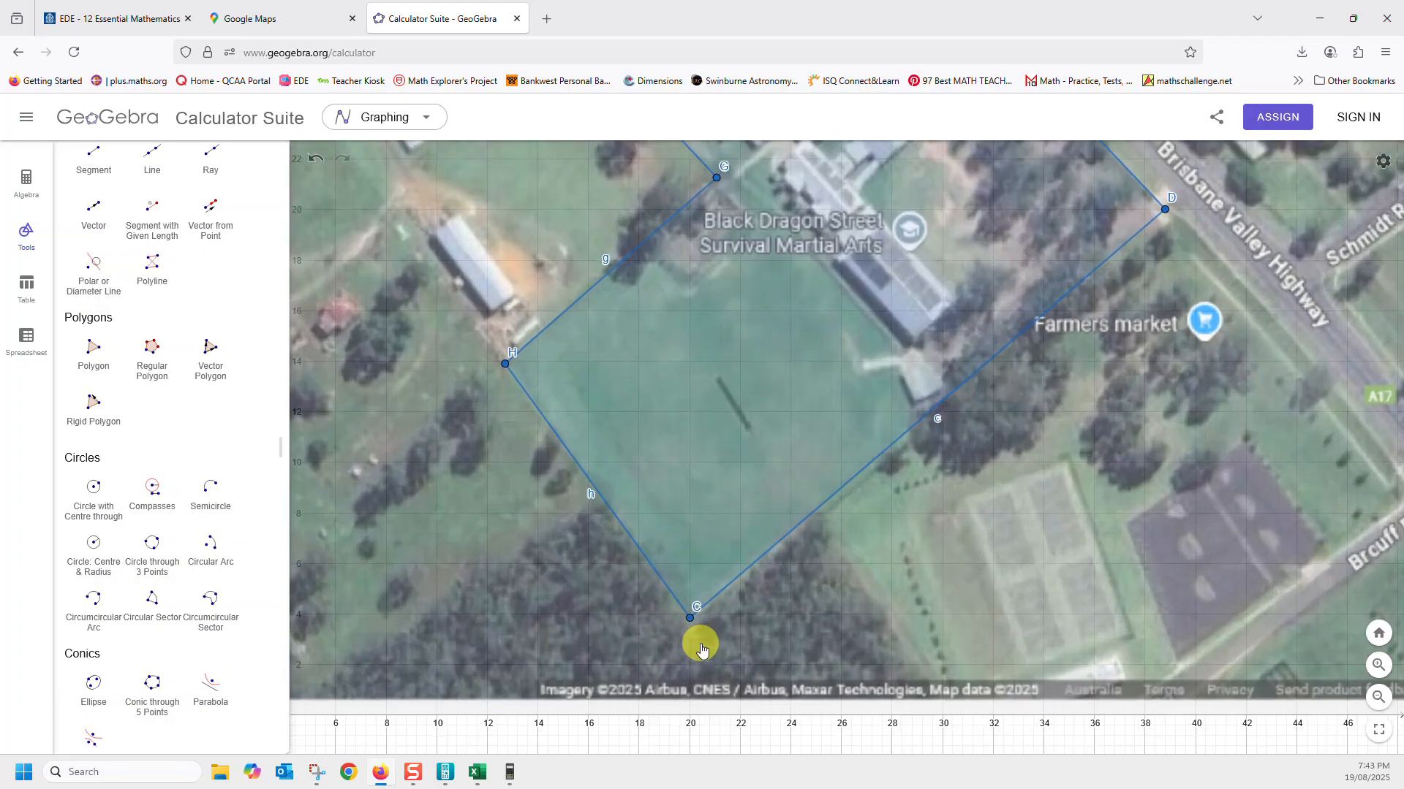
scroll(702, 642, "up", 4)
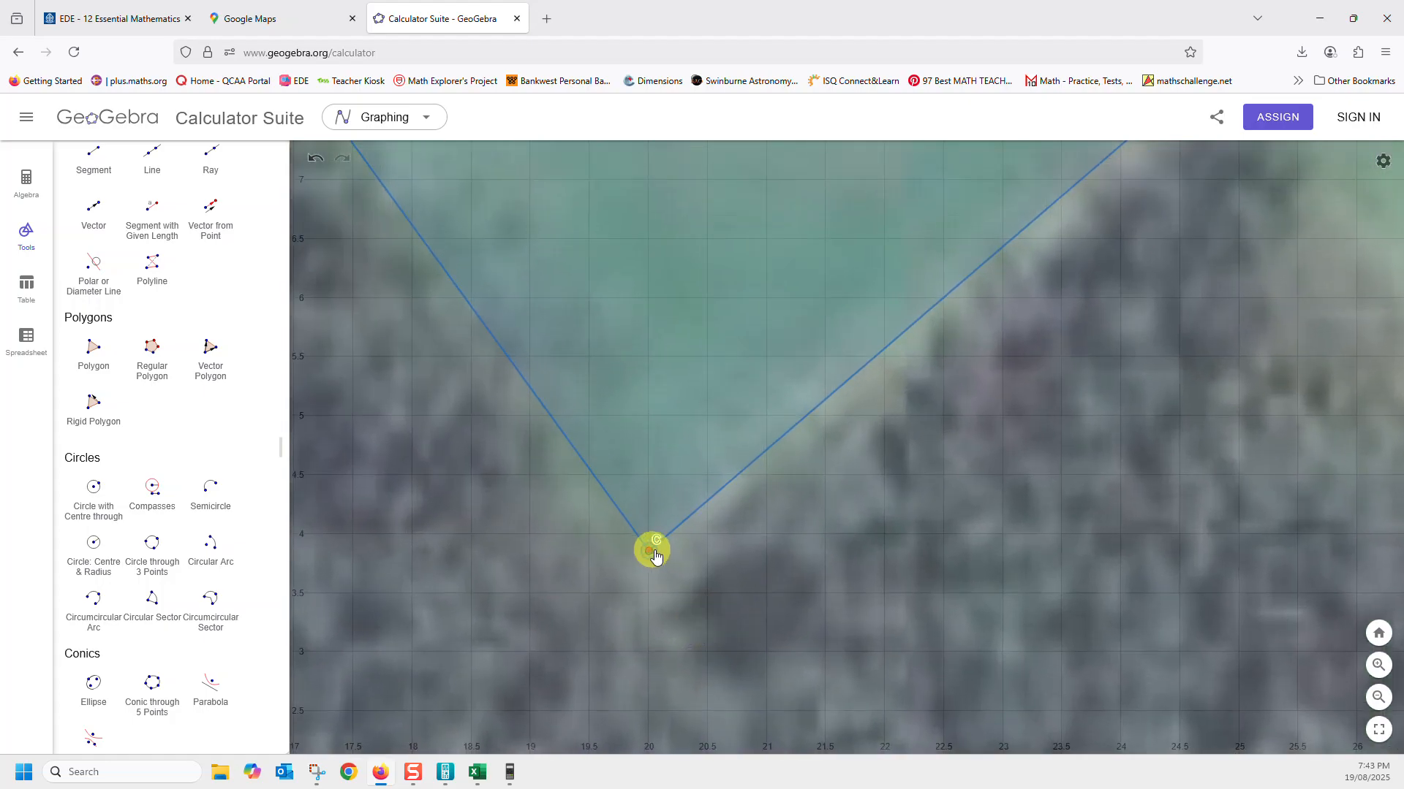
mouse_move(655, 557)
left_mouse_down()
mouse_move(686, 549)
mouse_move(621, 549)
mouse_move(609, 575)
mouse_move(665, 553)
mouse_move(643, 563)
left_mouse_up()
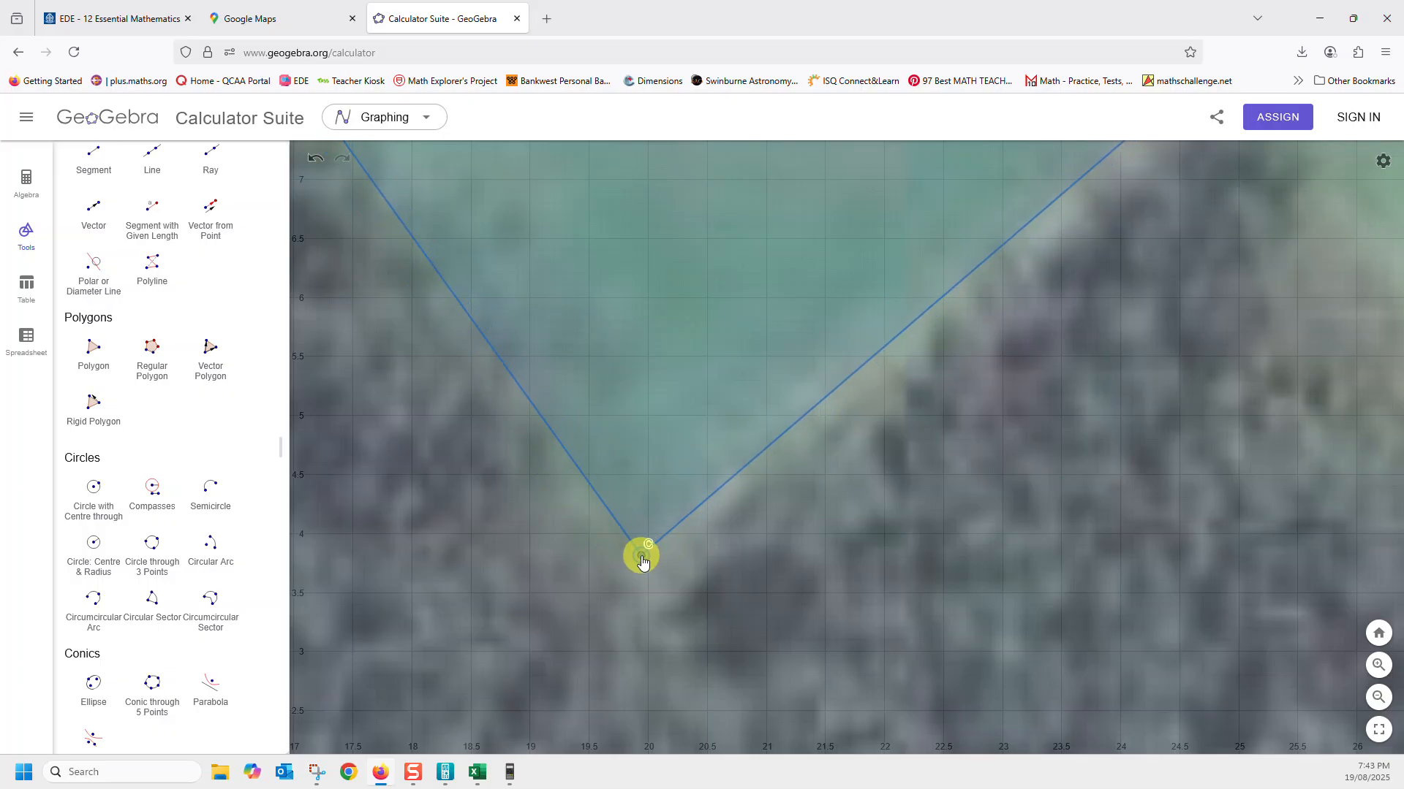
scroll(744, 584, "down", 8)
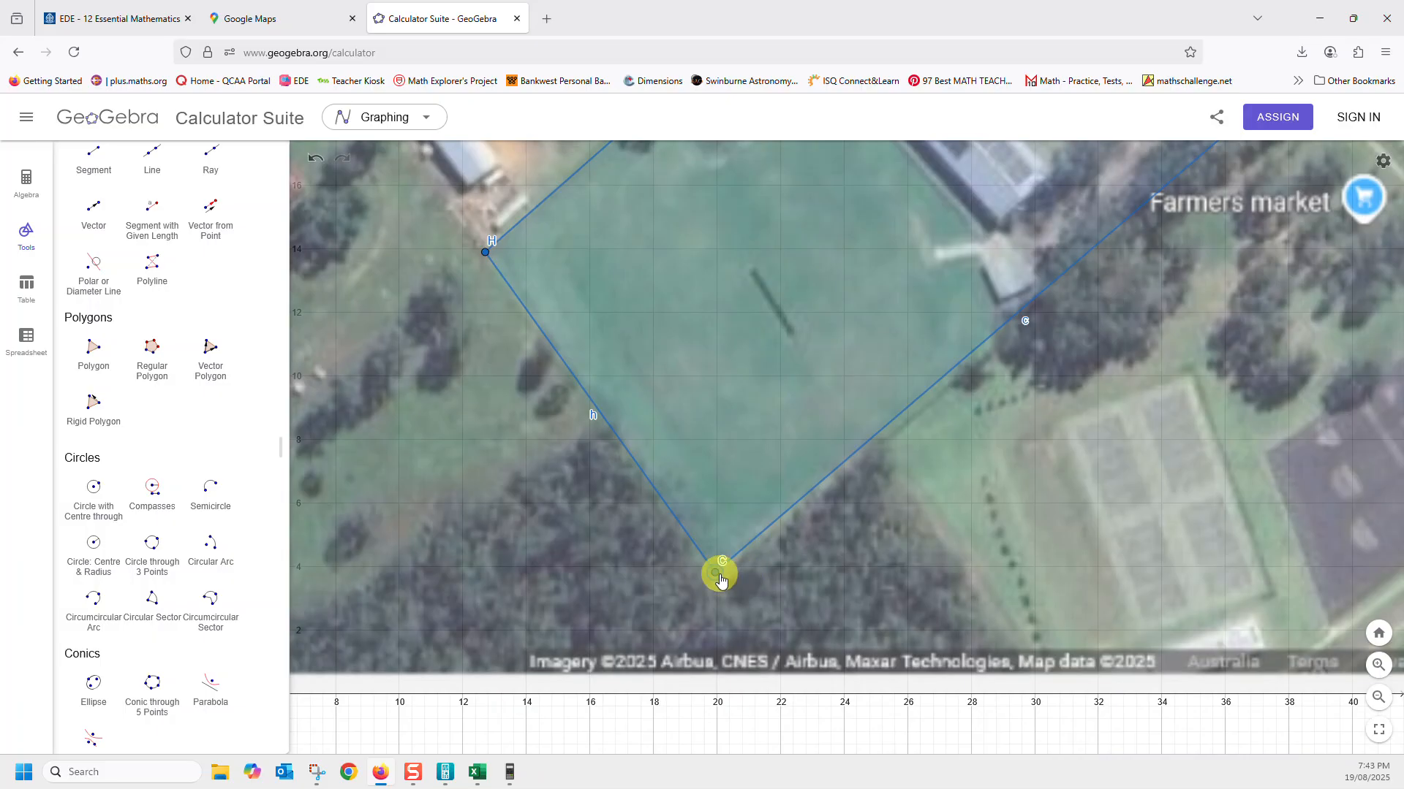
left_click_drag(720, 582, 722, 587)
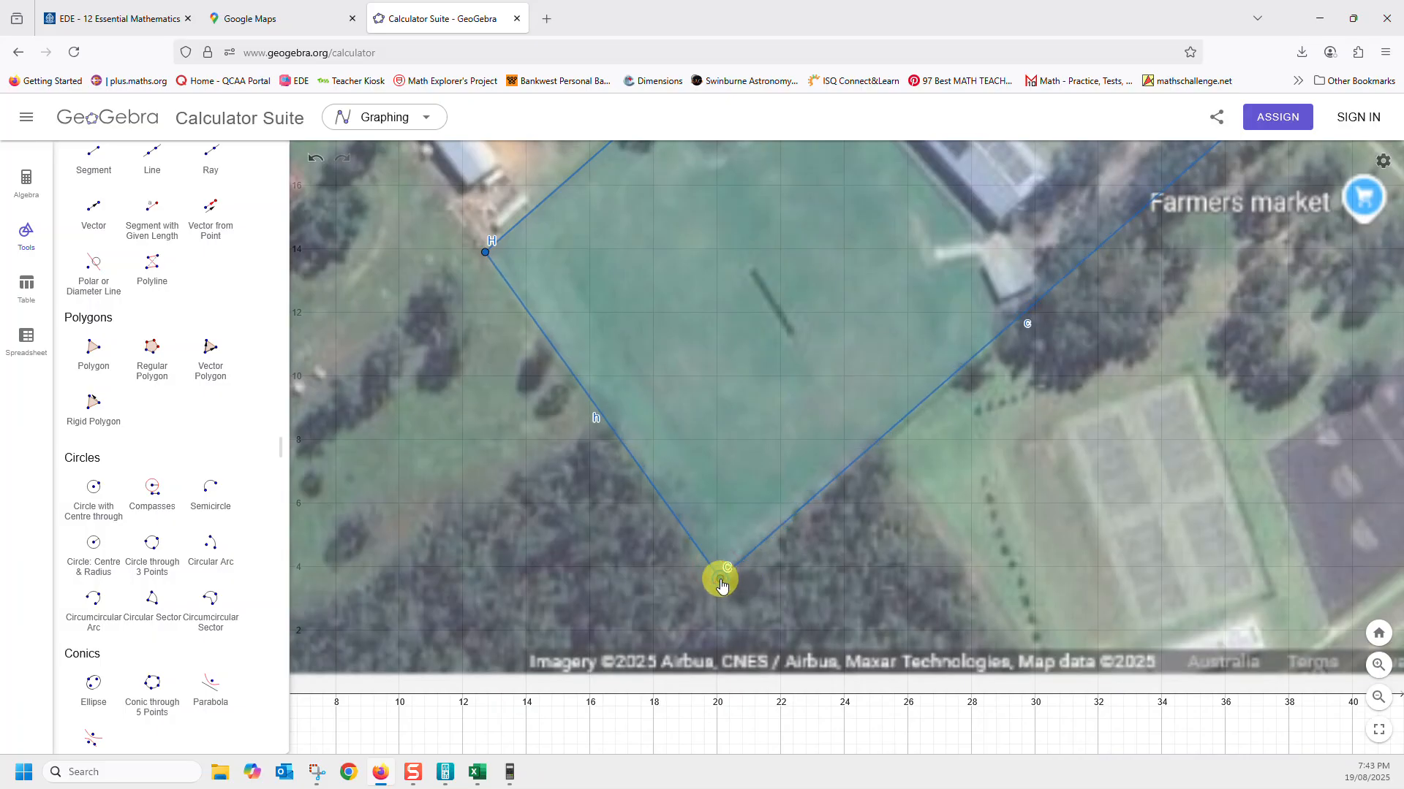
Step: Refine polygon vertex H onto the western corner of the sports oval beside the long shed, at about (12.6, 13.6)
scroll(447, 248, "up", 5)
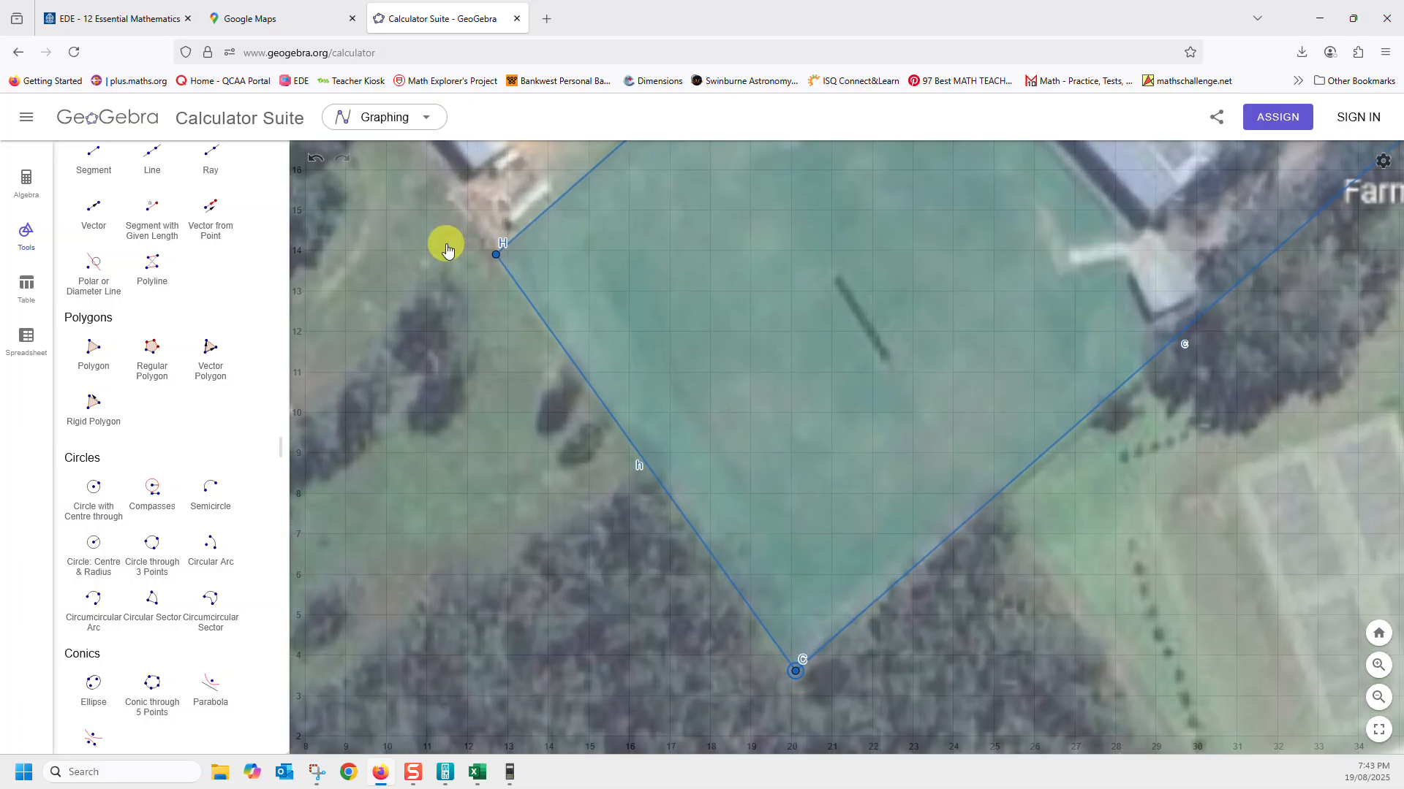
scroll(454, 255, "up", 1)
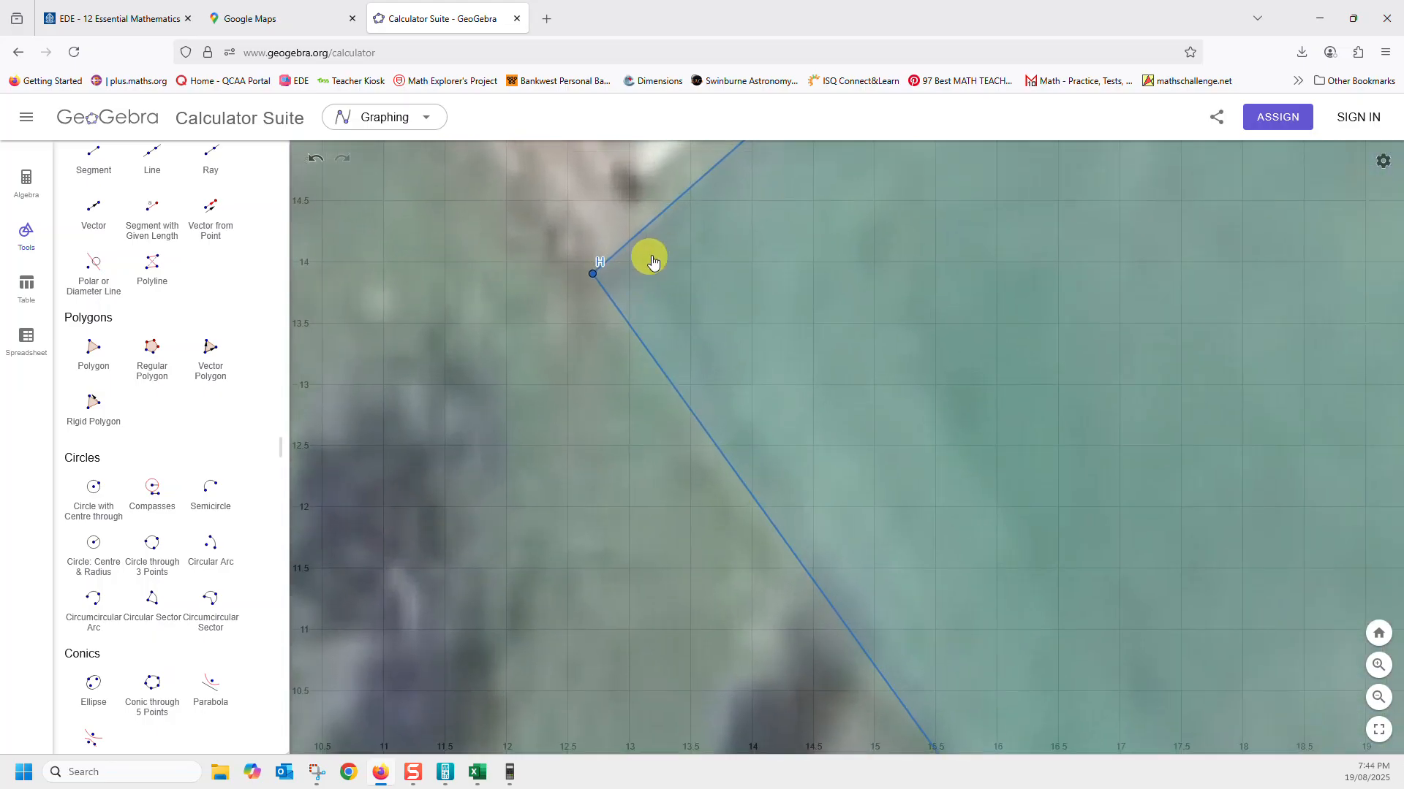
left_click_drag(592, 277, 581, 313)
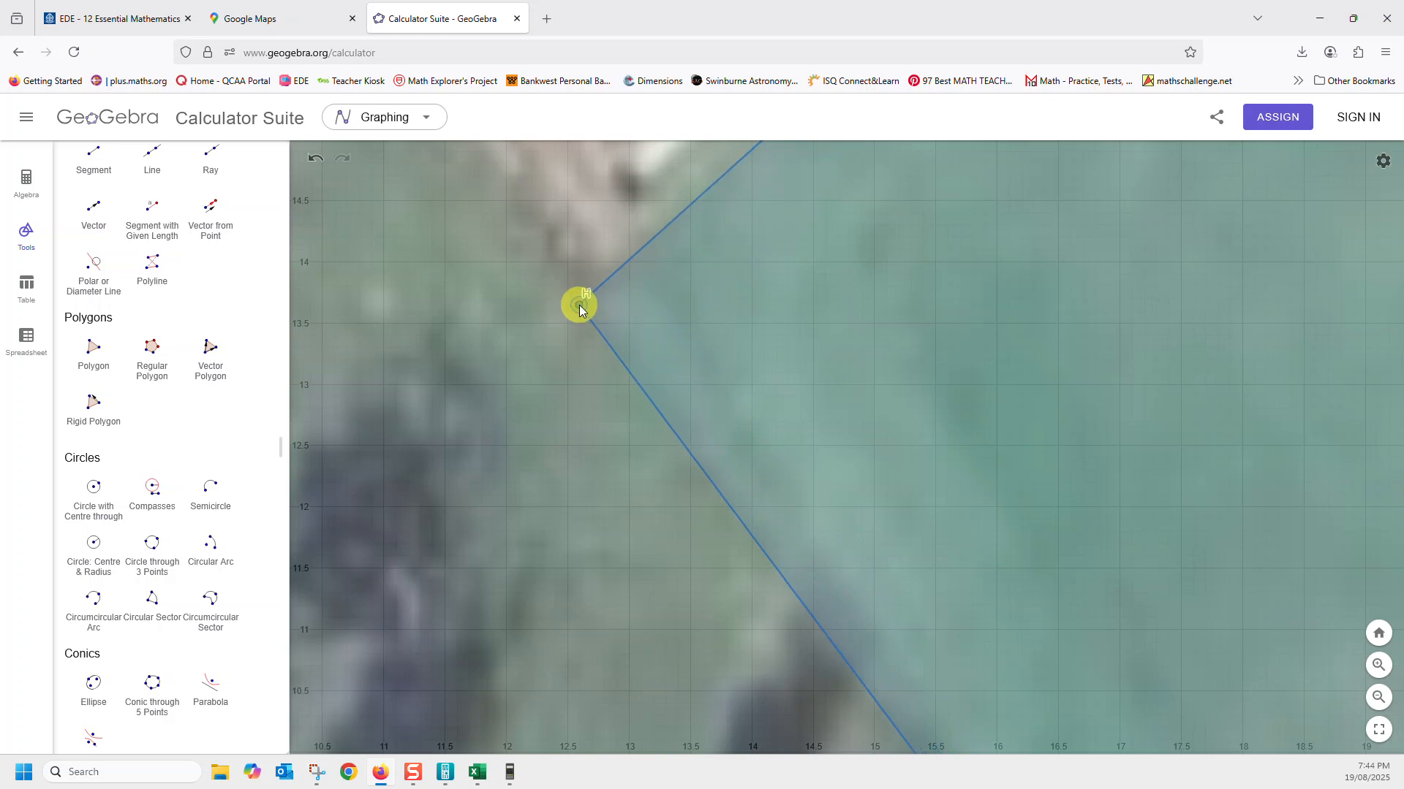
scroll(578, 313, "down", 8)
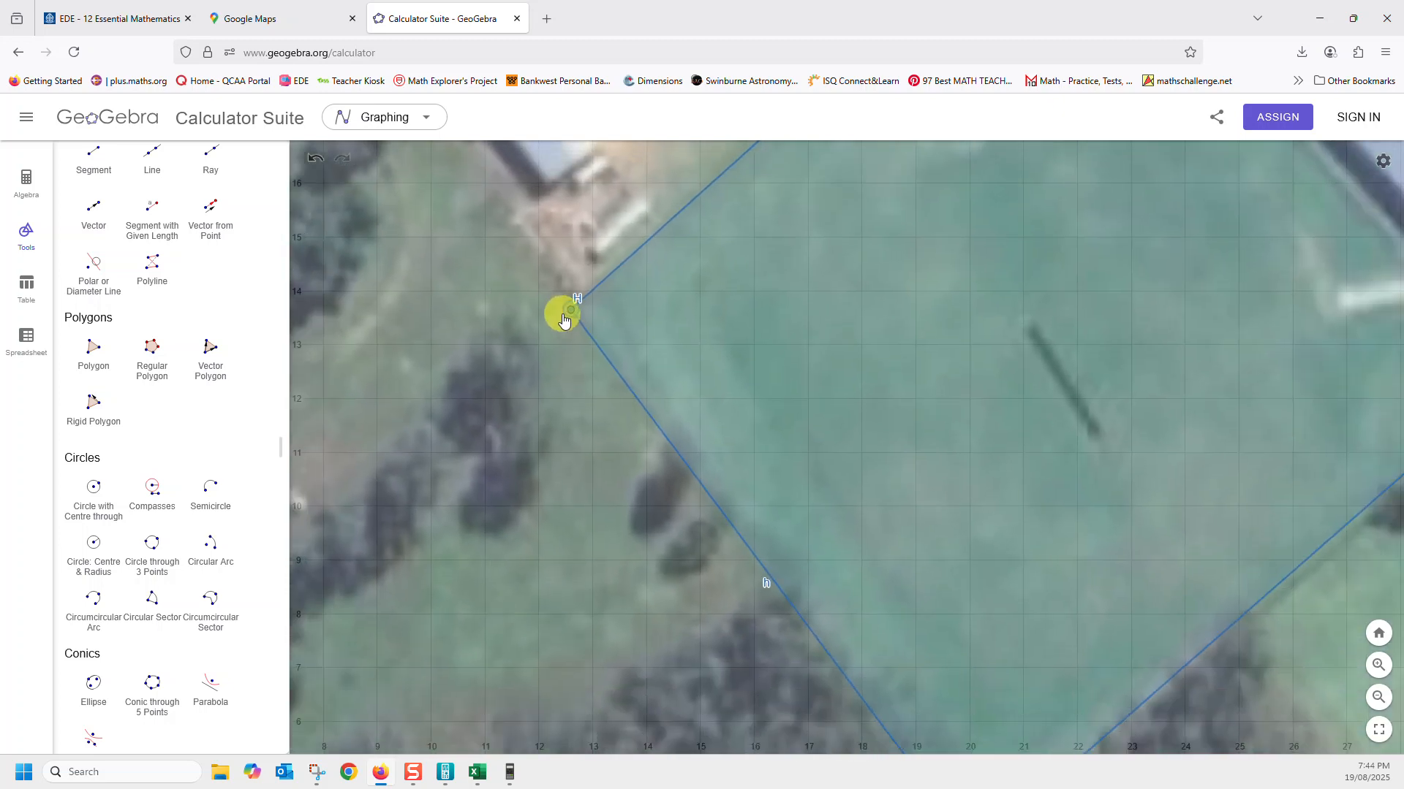
scroll(563, 316, "down", 6)
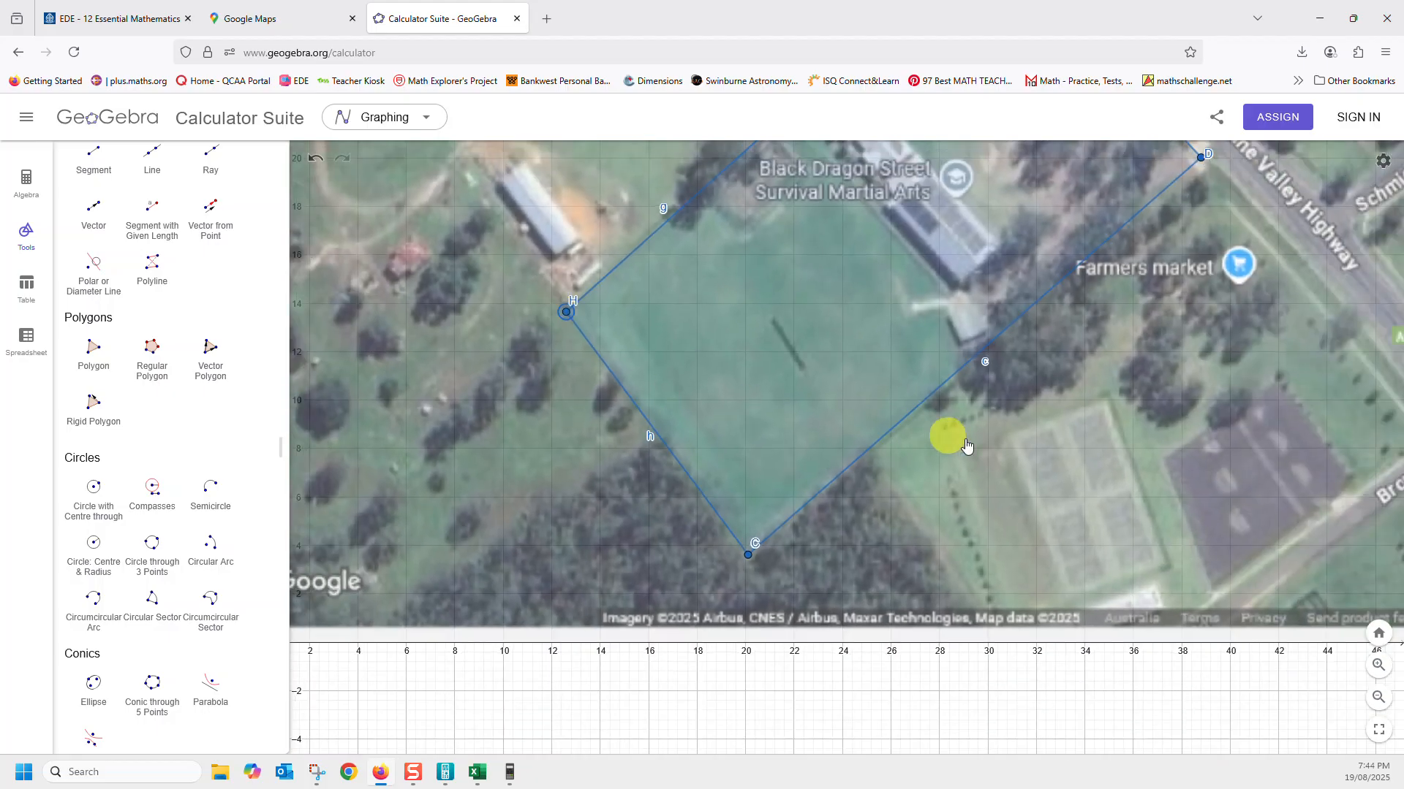
Step: Refine polygon vertex G at the inner boundary corner between the oval and the school buildings, at about (20.6, 21.5)
left_click(1213, 403)
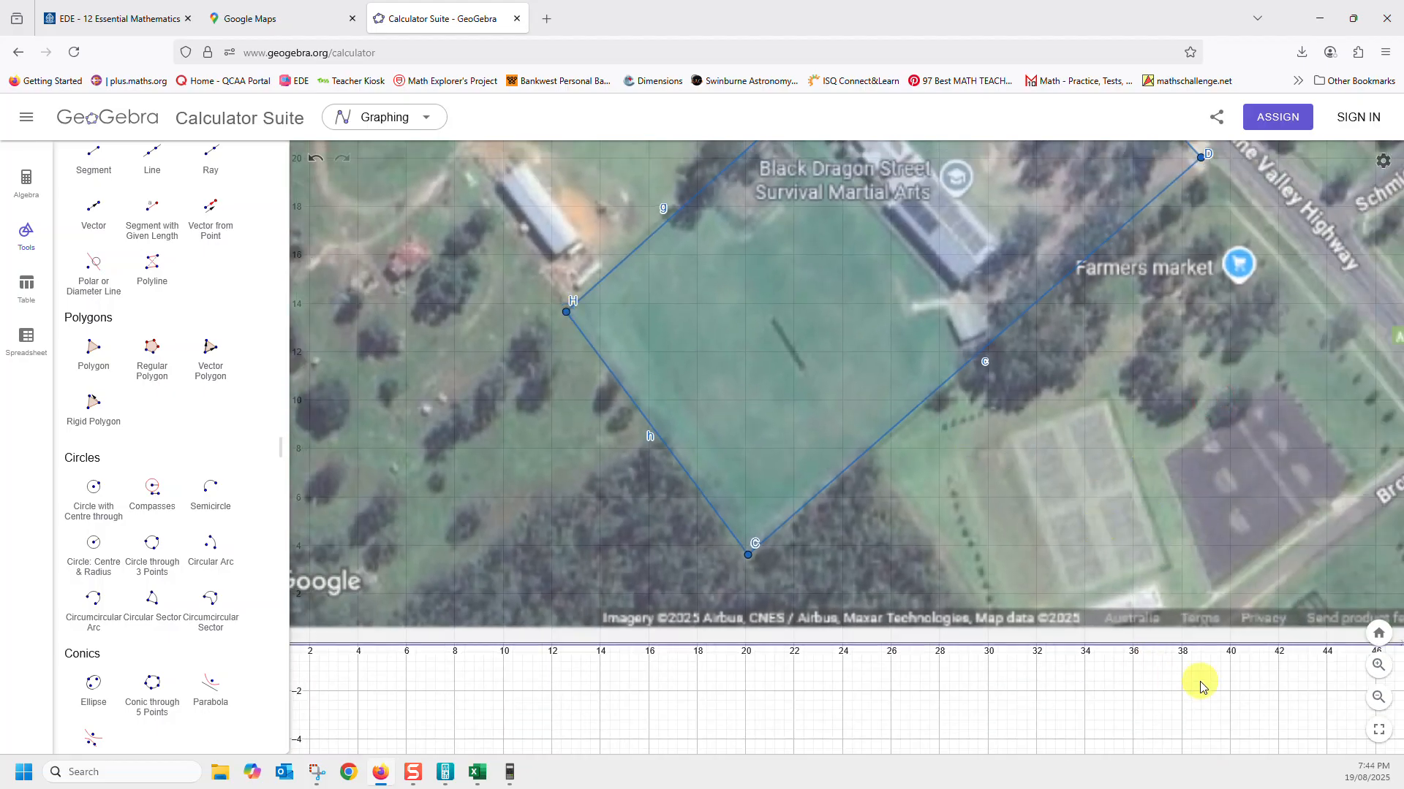
left_click_drag(1201, 682, 1086, 748)
scroll(1072, 410, "down", 2)
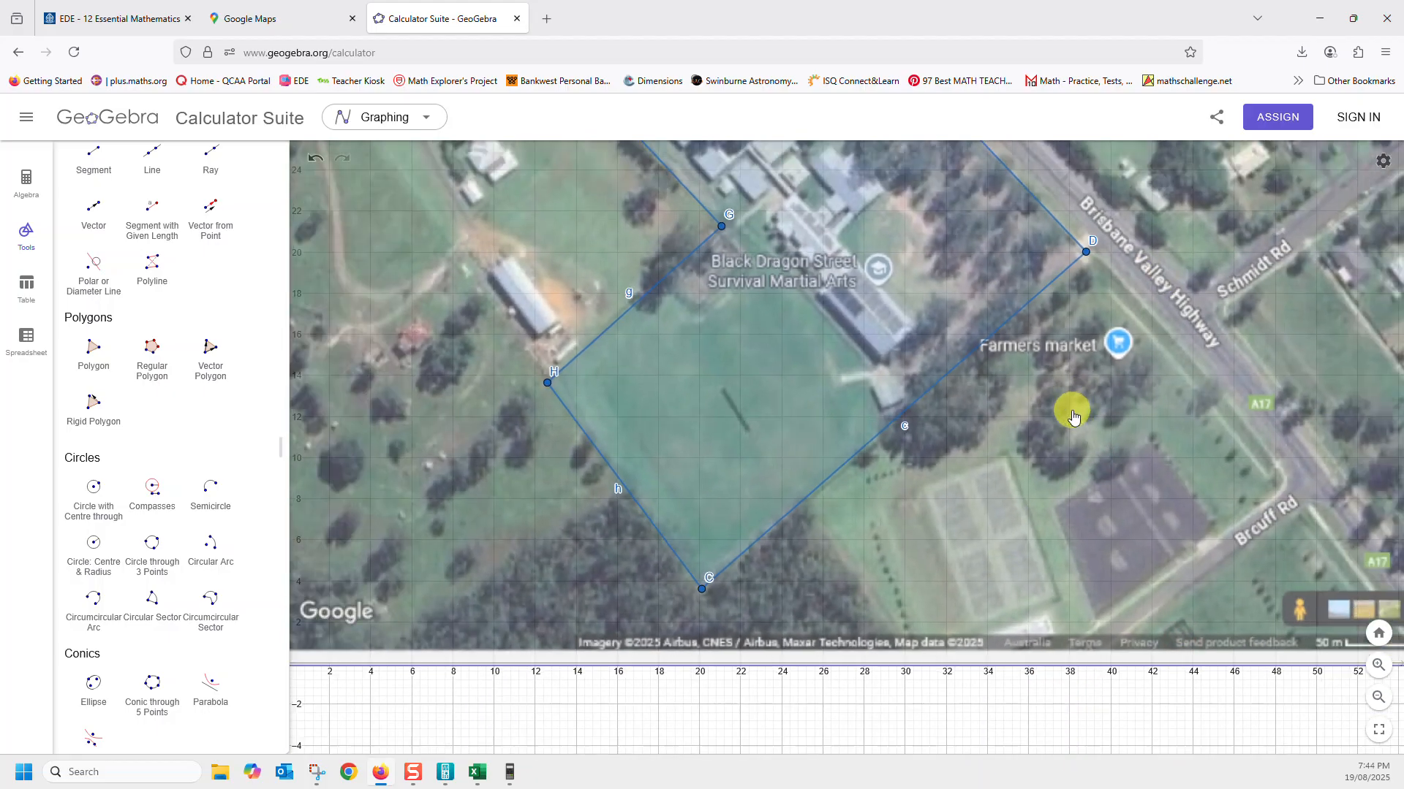
scroll(1072, 416, "down", 3)
left_click_drag(1280, 622, 1148, 773)
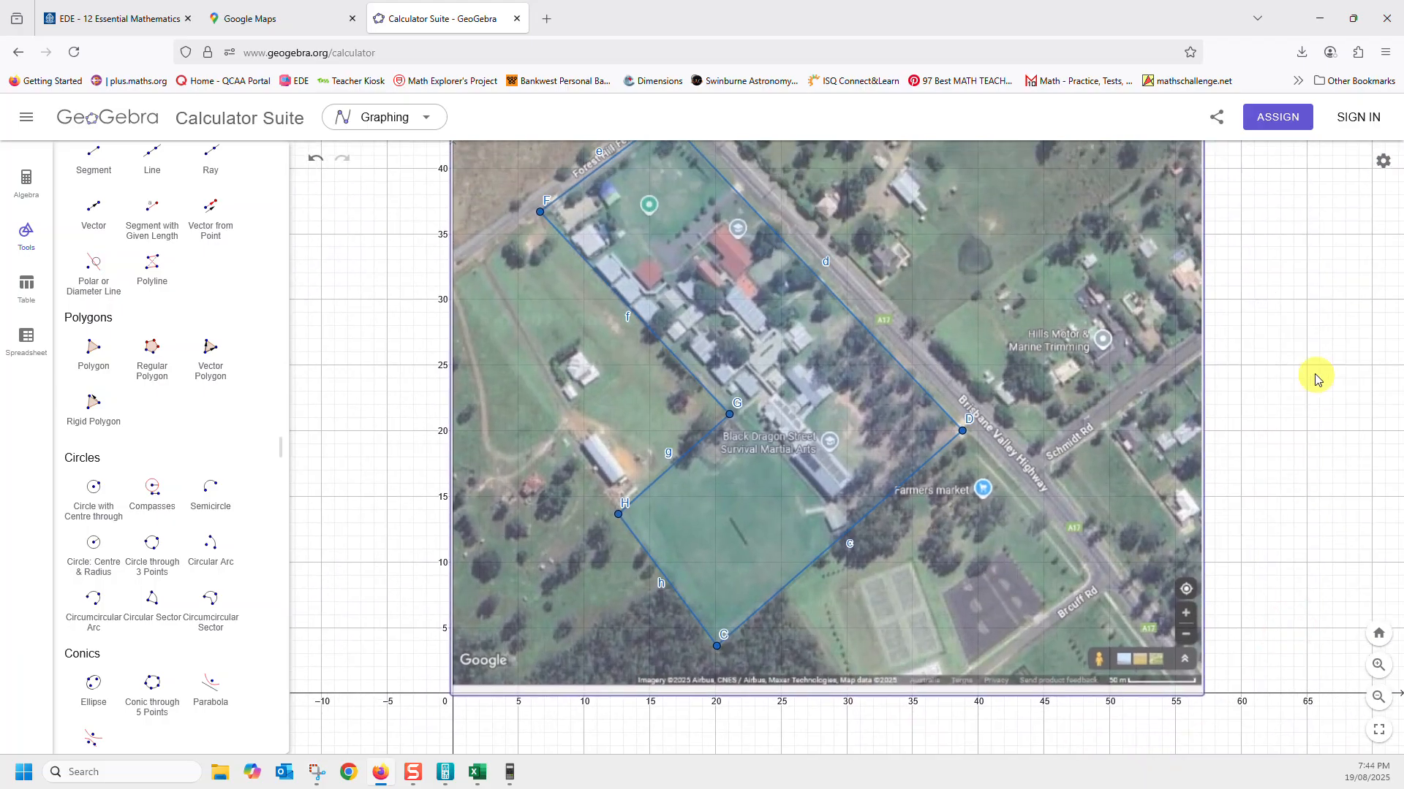
left_click_drag(1315, 375, 1307, 413)
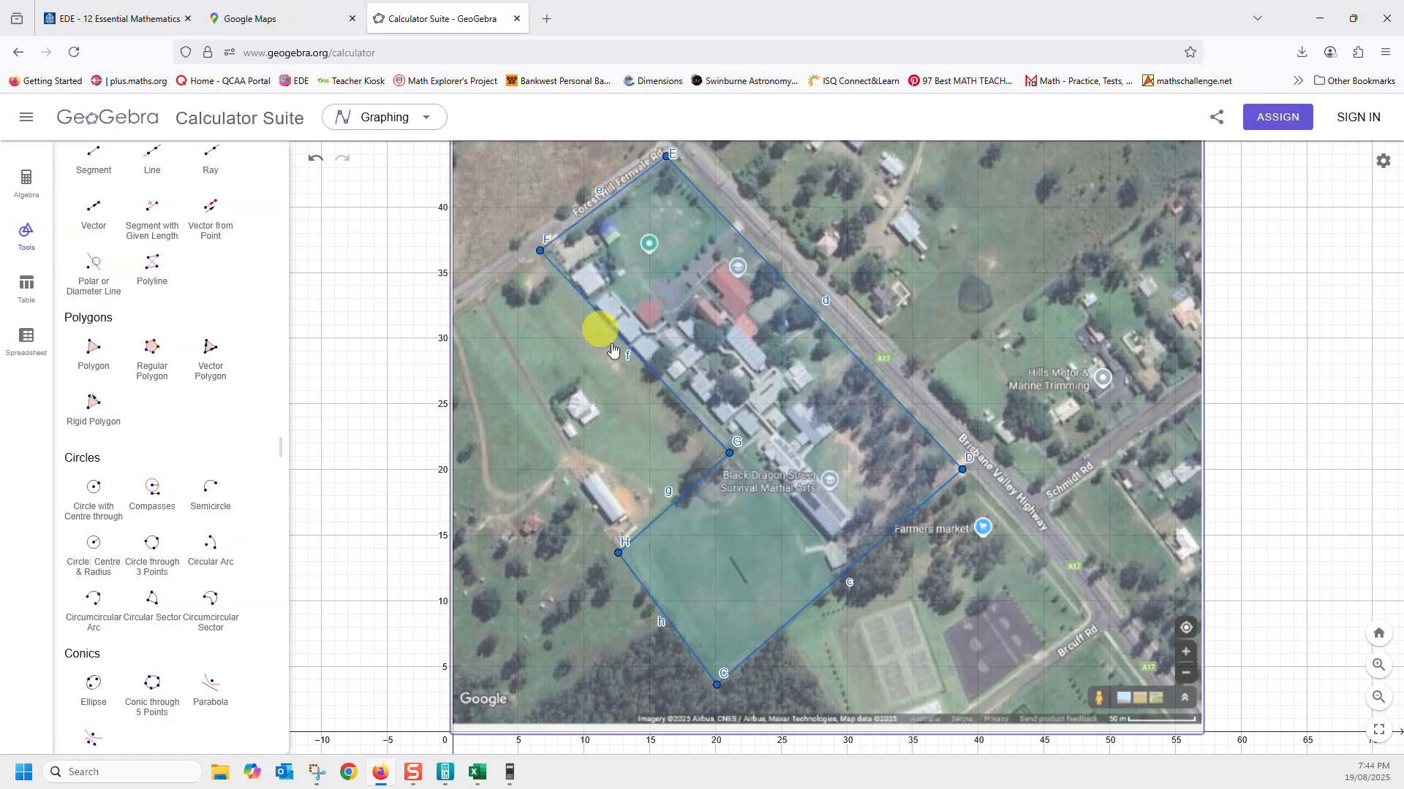
scroll(663, 436, "up", 1)
scroll(663, 436, "up", 5)
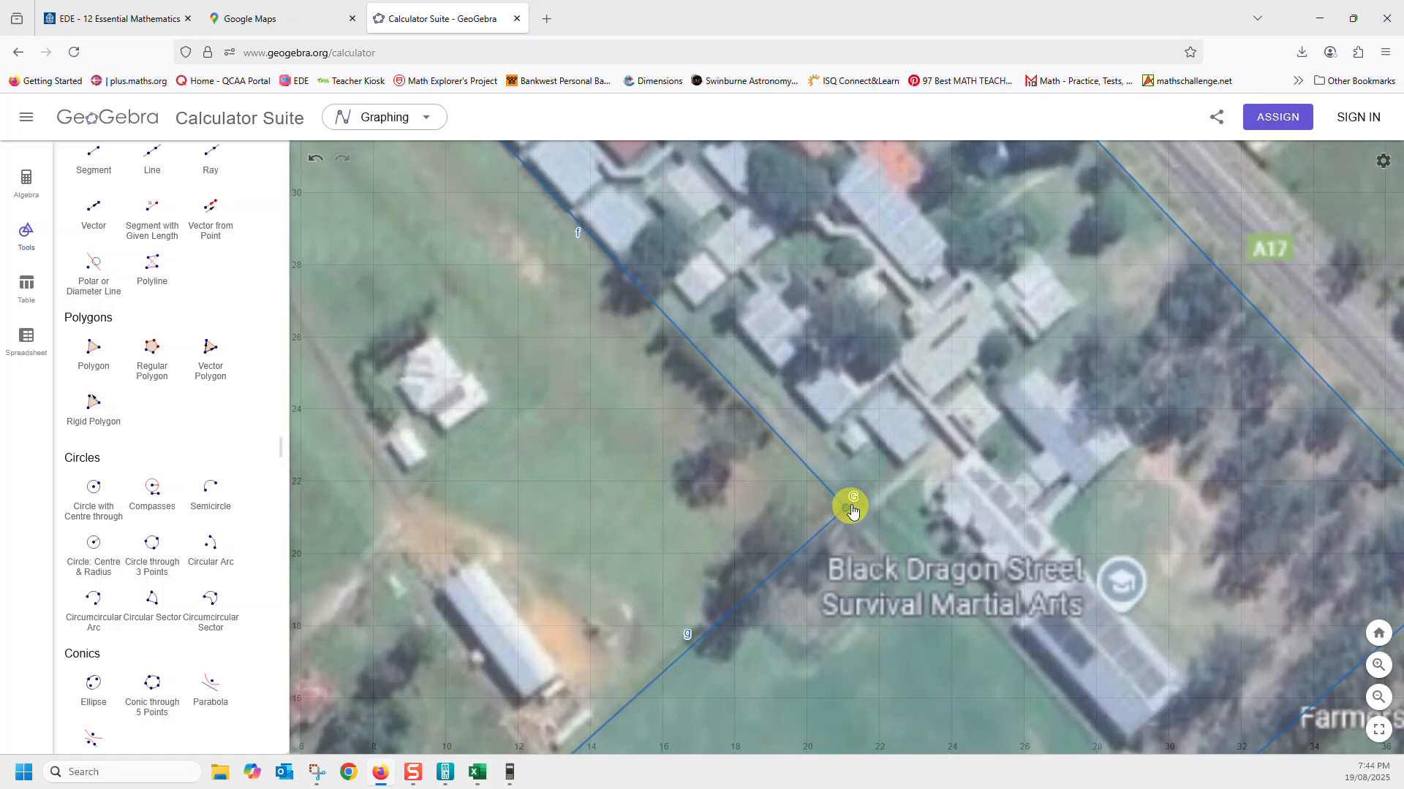
mouse_move(849, 512)
left_mouse_down()
mouse_move(839, 502)
mouse_move(828, 519)
mouse_move(832, 504)
left_mouse_up()
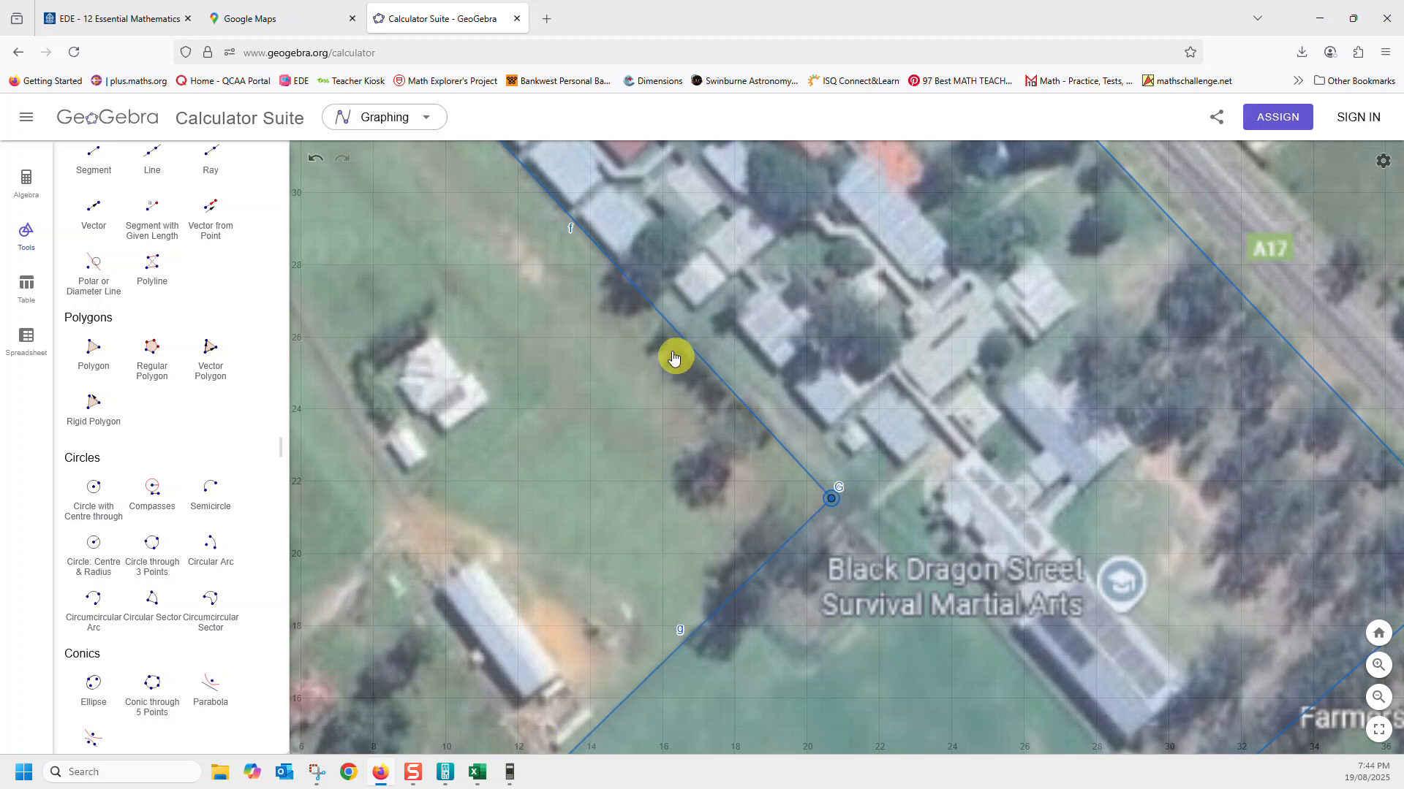
scroll(520, 423, "down", 10)
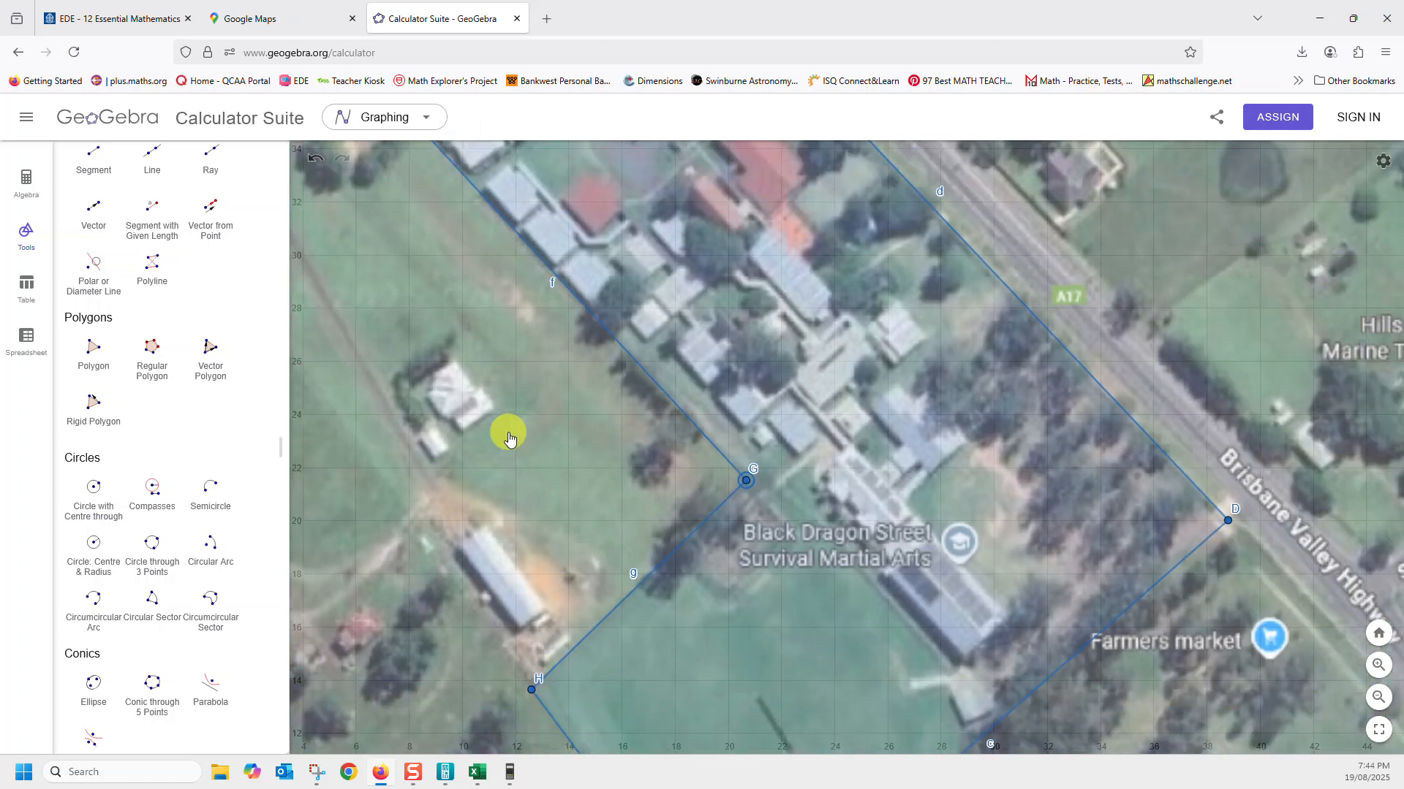
scroll(511, 434, "down", 3)
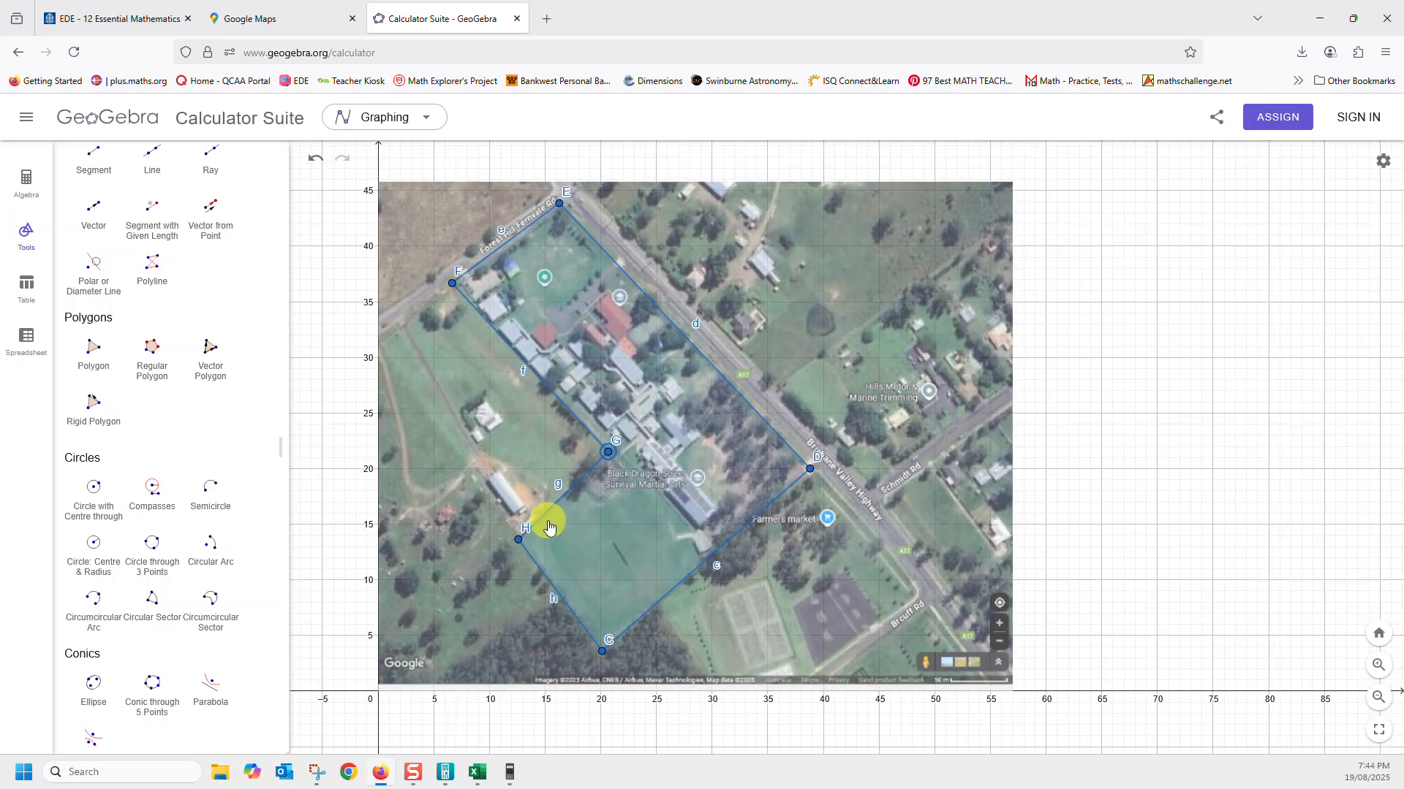
Step: Show the polygon's value as its label and place that label inside the shape, beside the school buildings
left_click(683, 456)
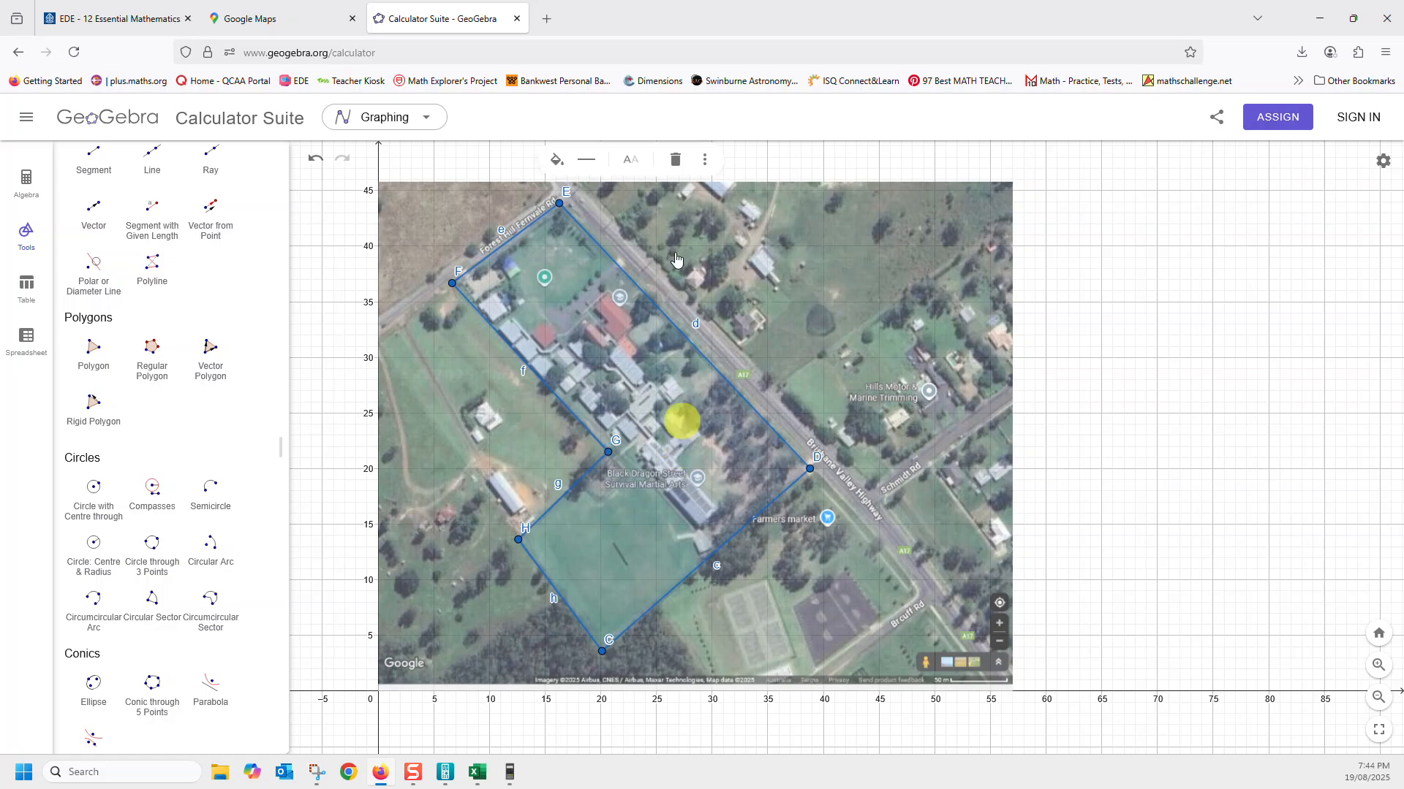
left_click(633, 161)
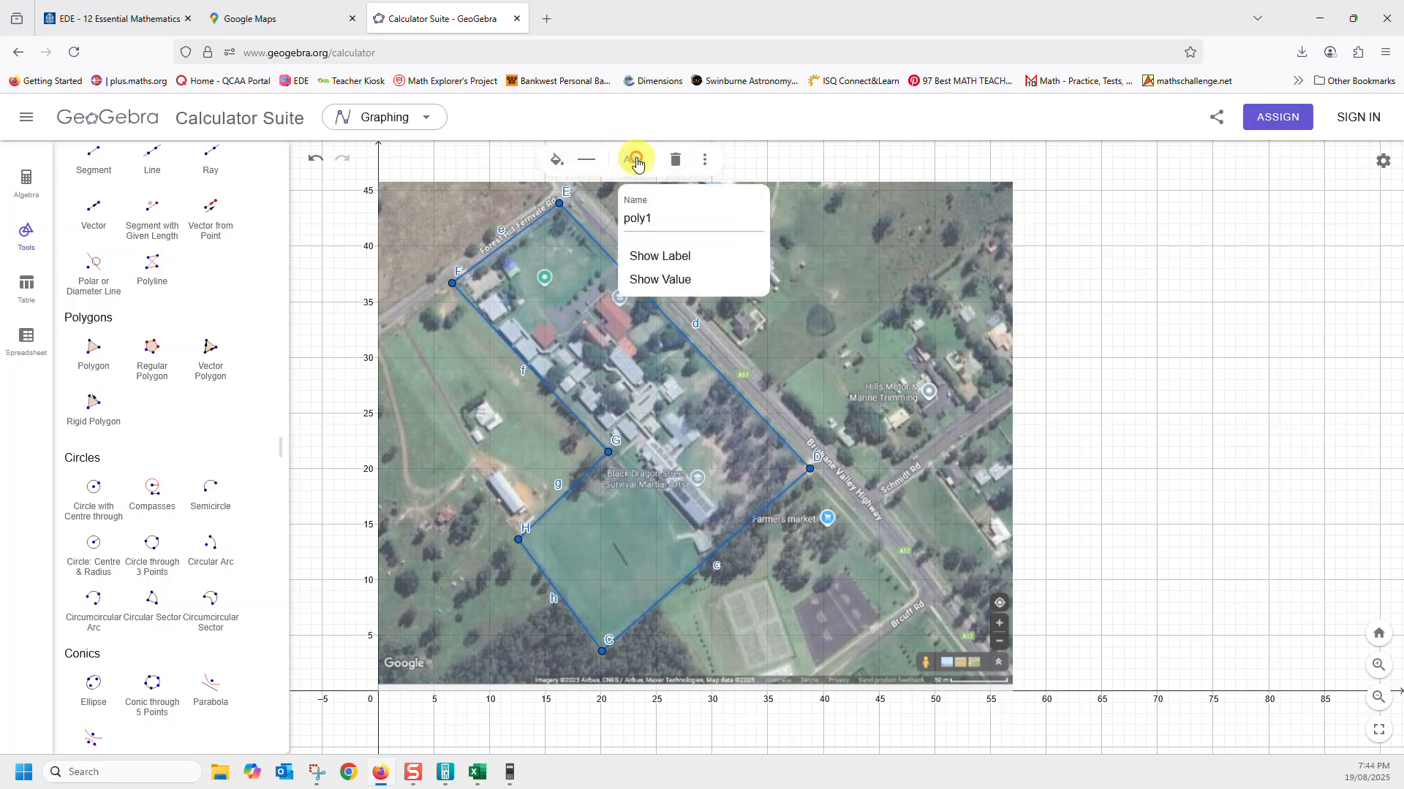
left_click(661, 278)
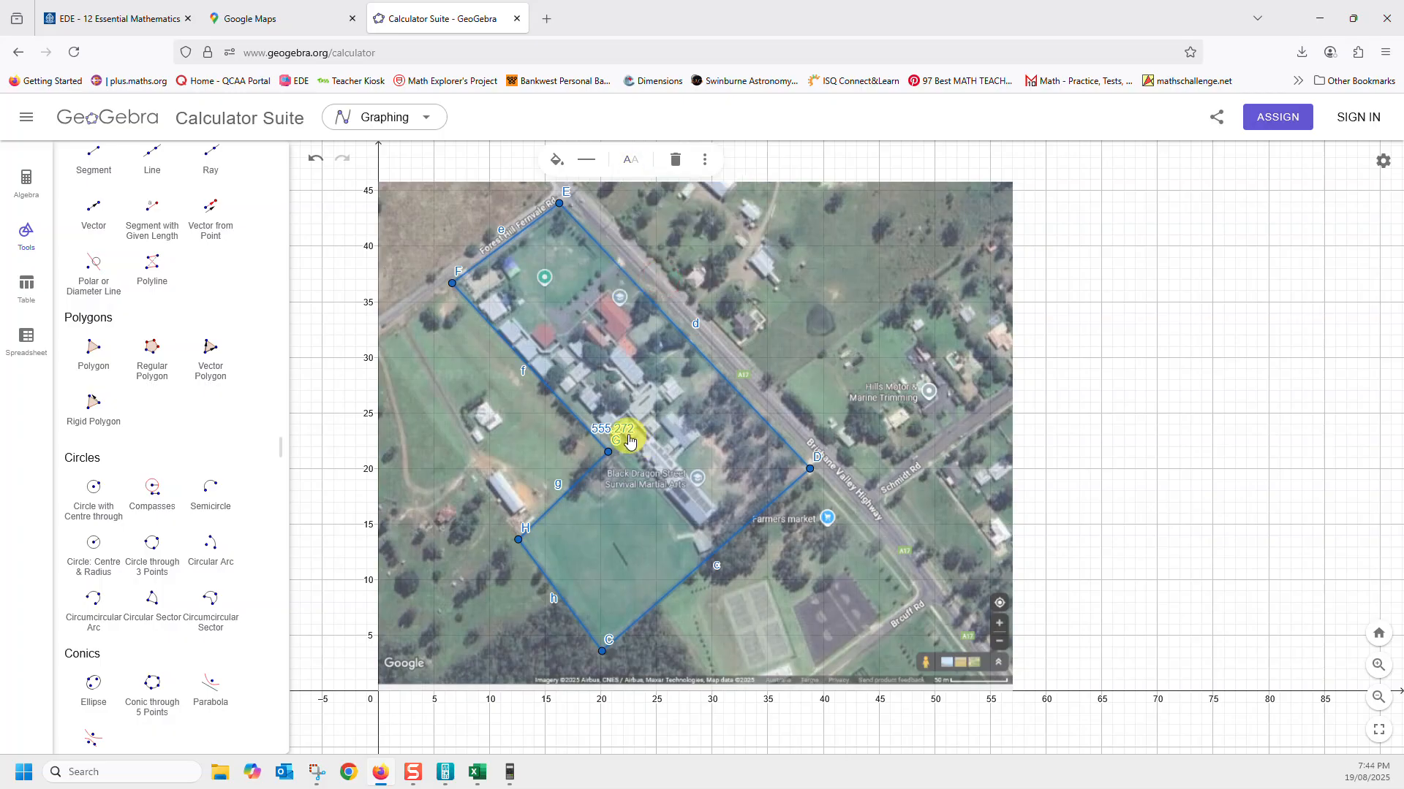
left_click_drag(627, 436, 685, 463)
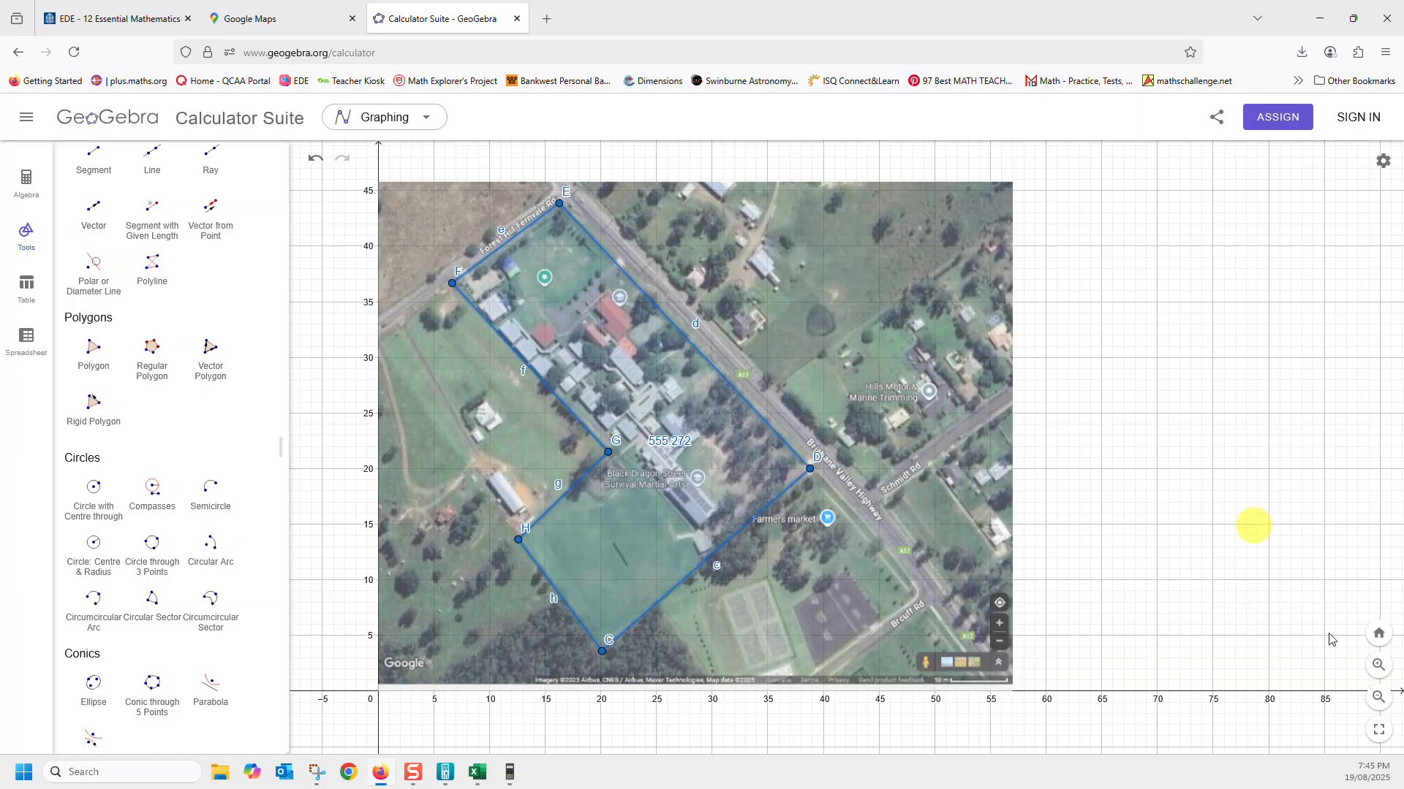
Step: Switch to the Casio fx-82AU calculator emulator and scale the polygon's area by calculating 555.272 × 10²
left_click(510, 773)
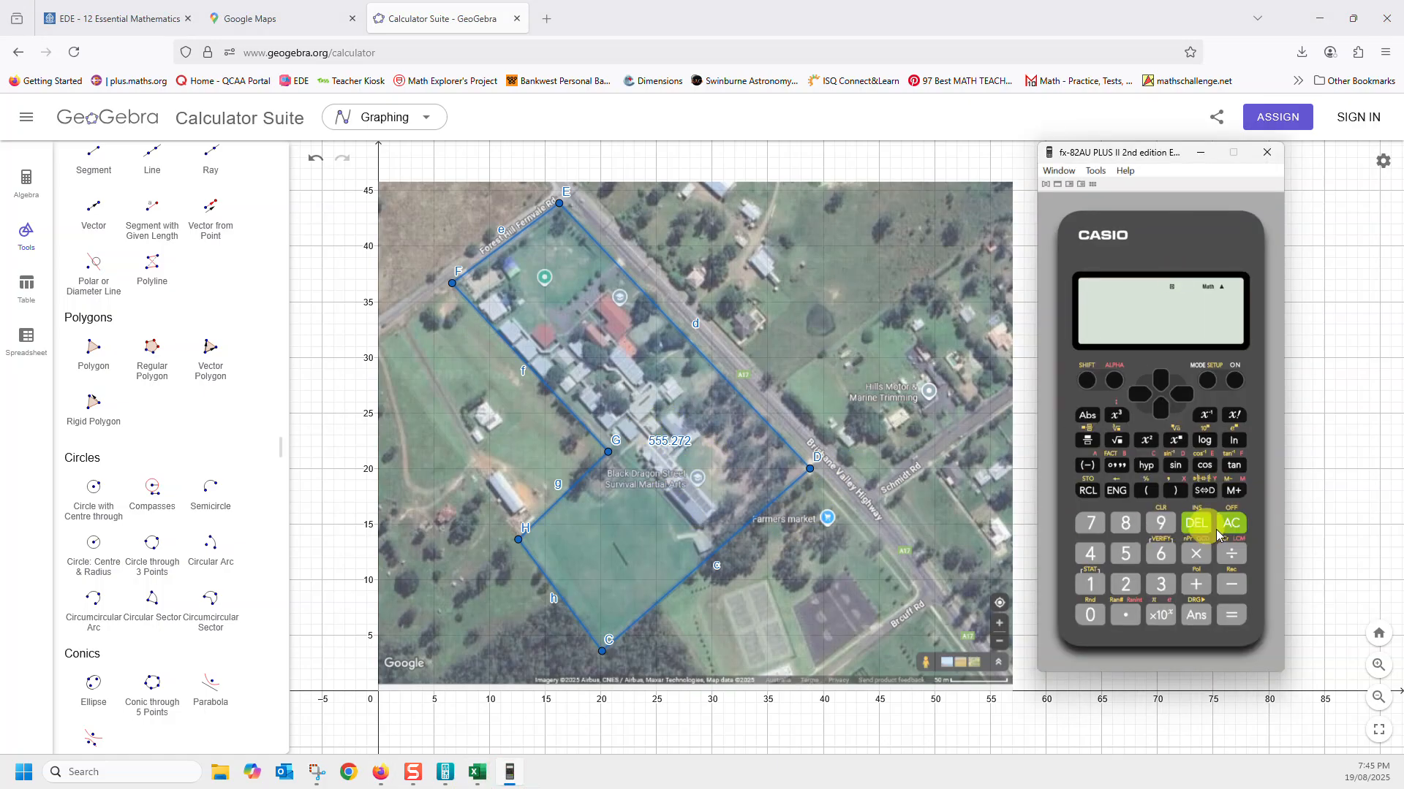
left_click(1126, 557)
left_click(1126, 557)
left_click(1126, 615)
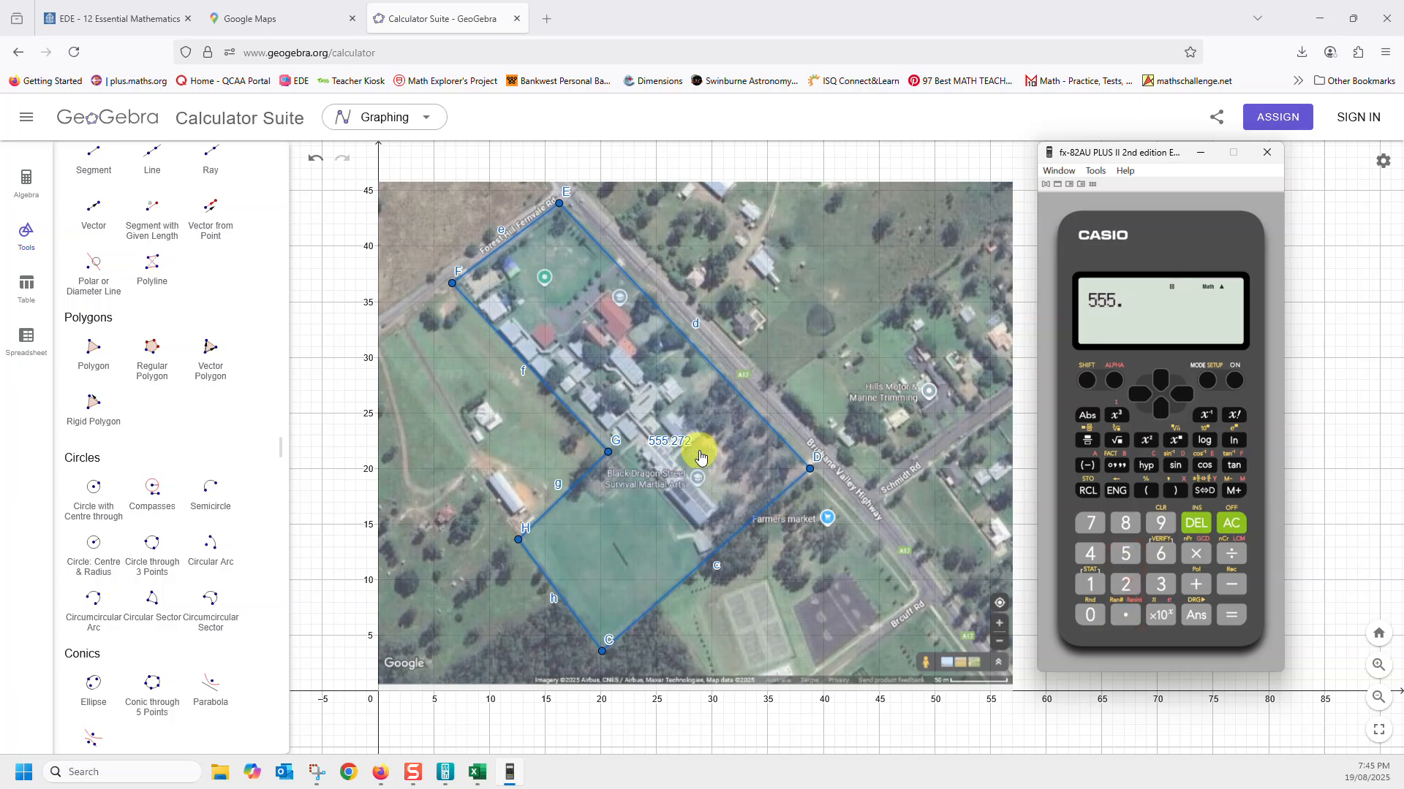
left_click(1126, 584)
left_click(1089, 525)
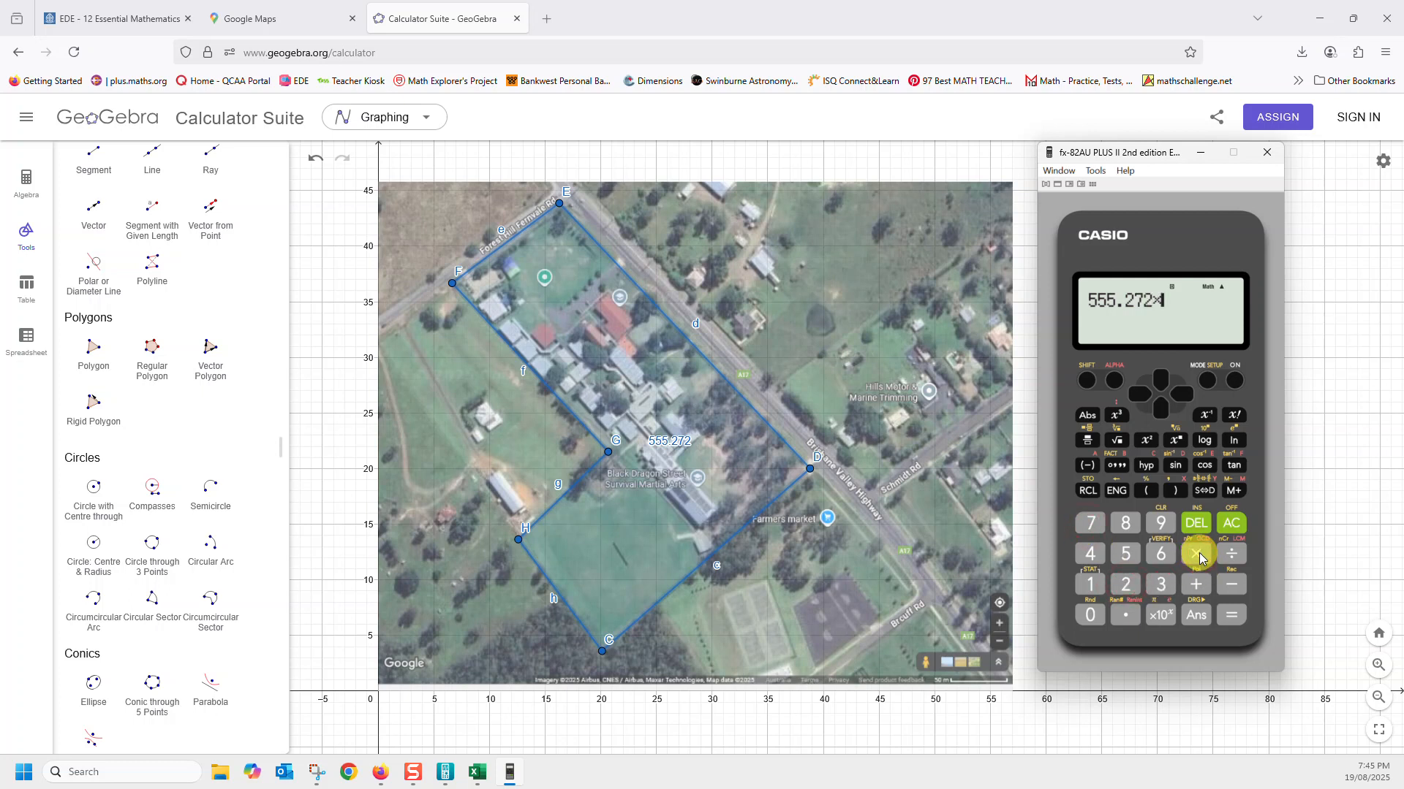
left_click(1094, 591)
left_click(1089, 614)
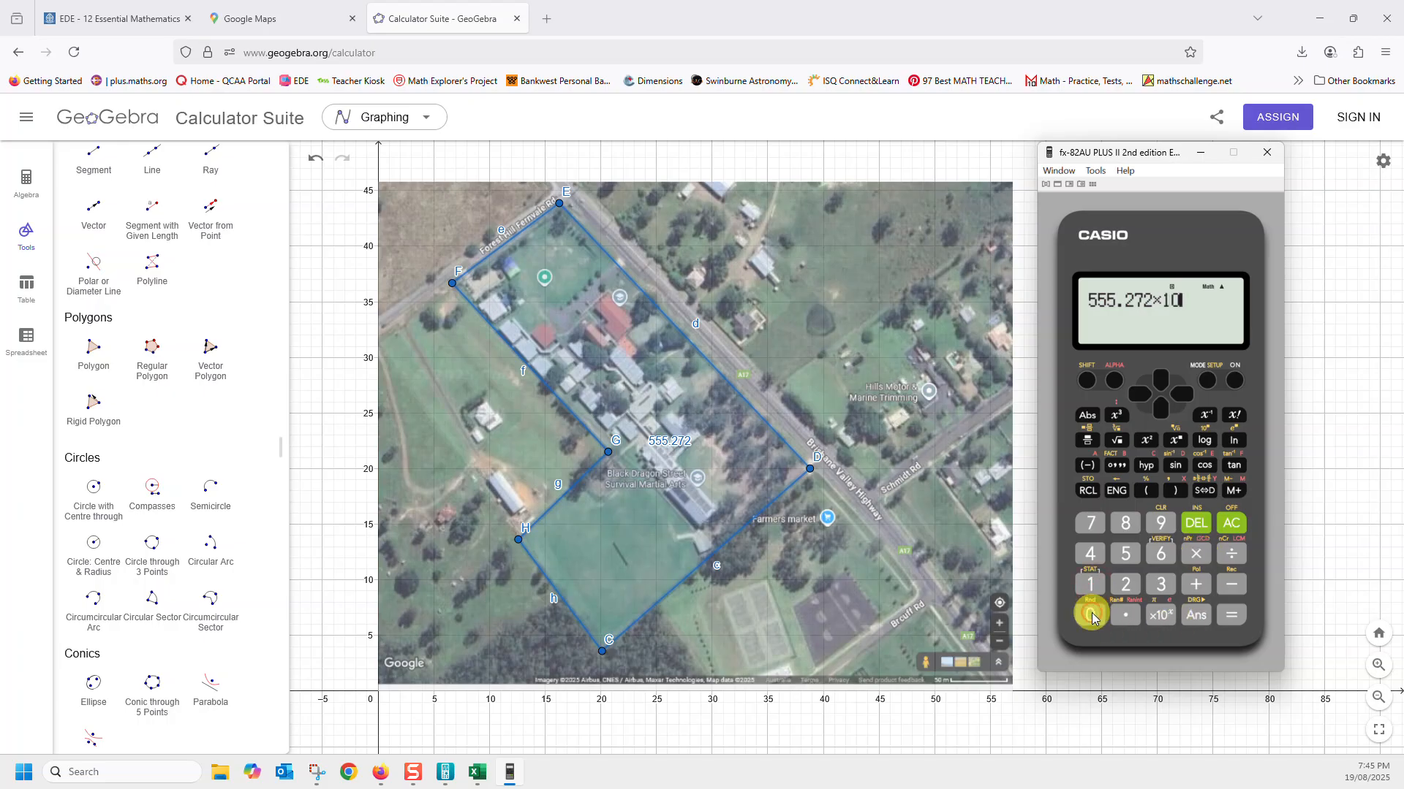
left_click(1145, 443)
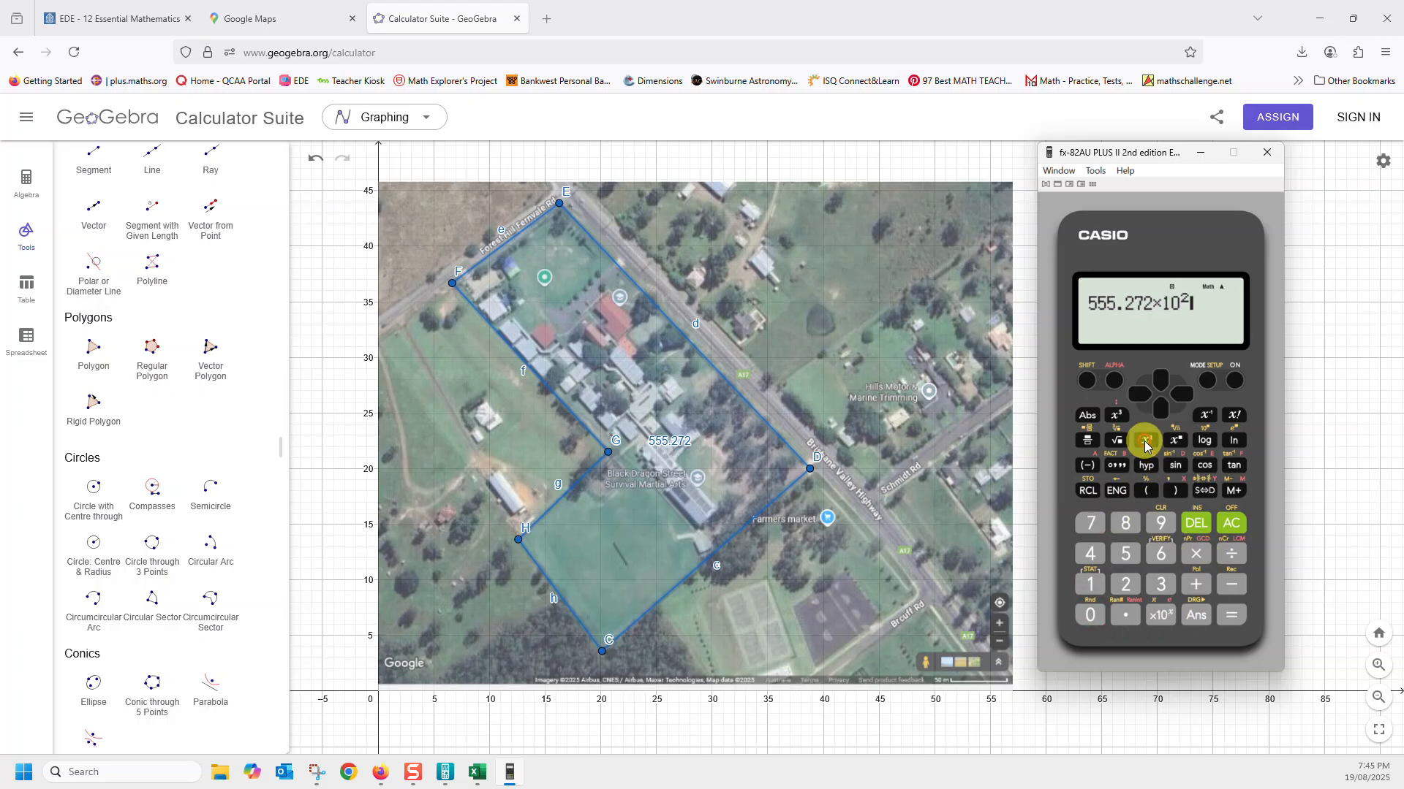
left_click(1231, 614)
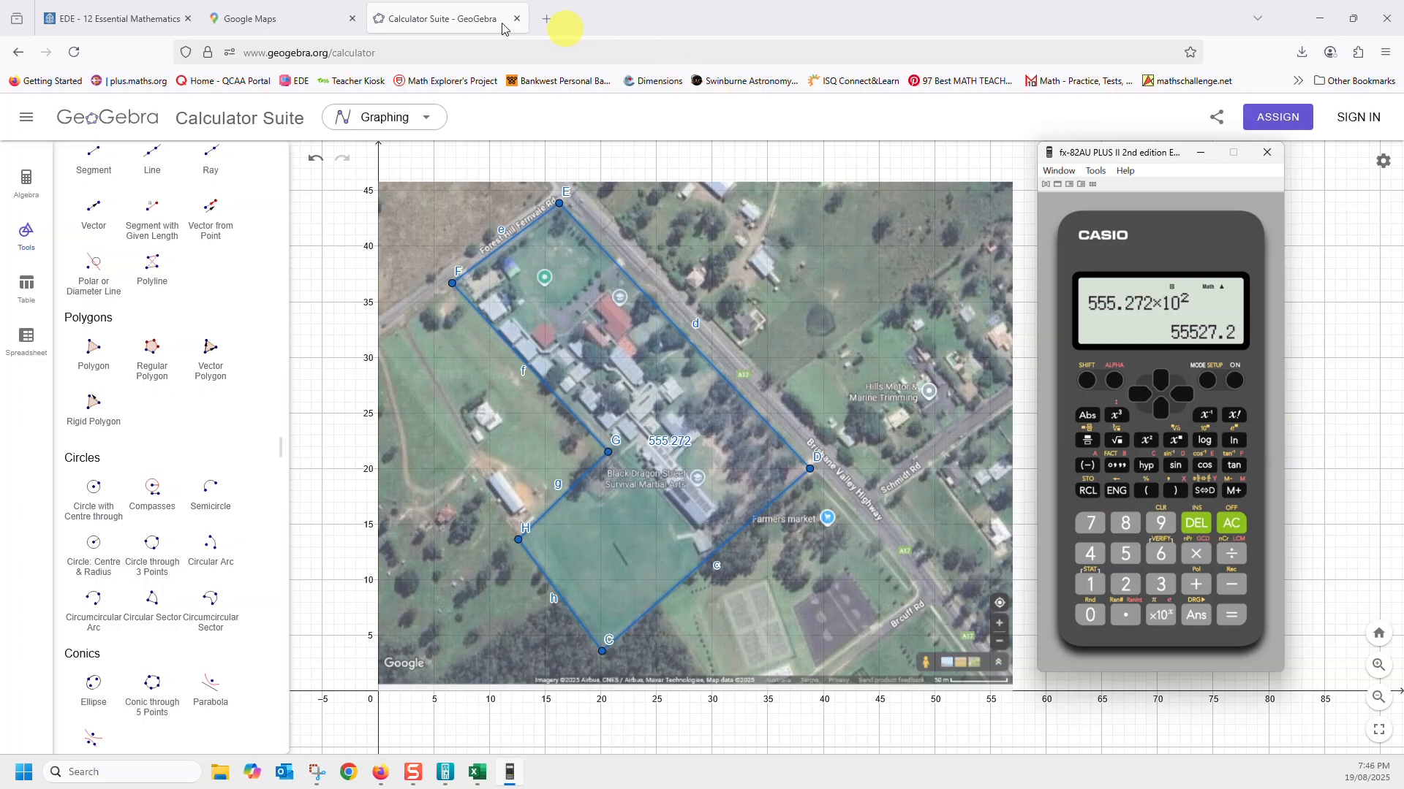
Step: Switch to Google Maps and start a distance measurement along the grounds' southeastern boundary, from the highway corner to the oval's southern corner
left_click(251, 19)
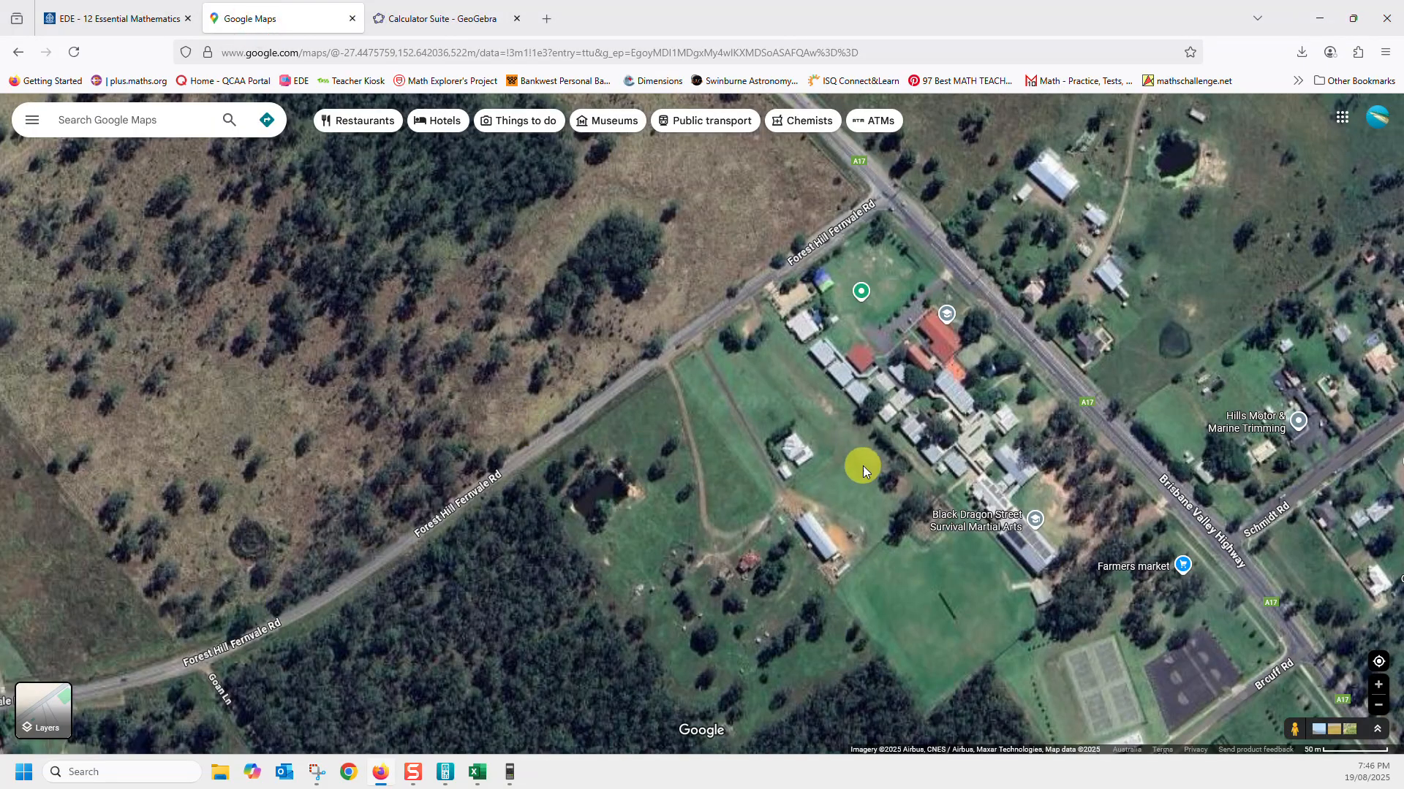
left_click_drag(857, 462, 756, 410)
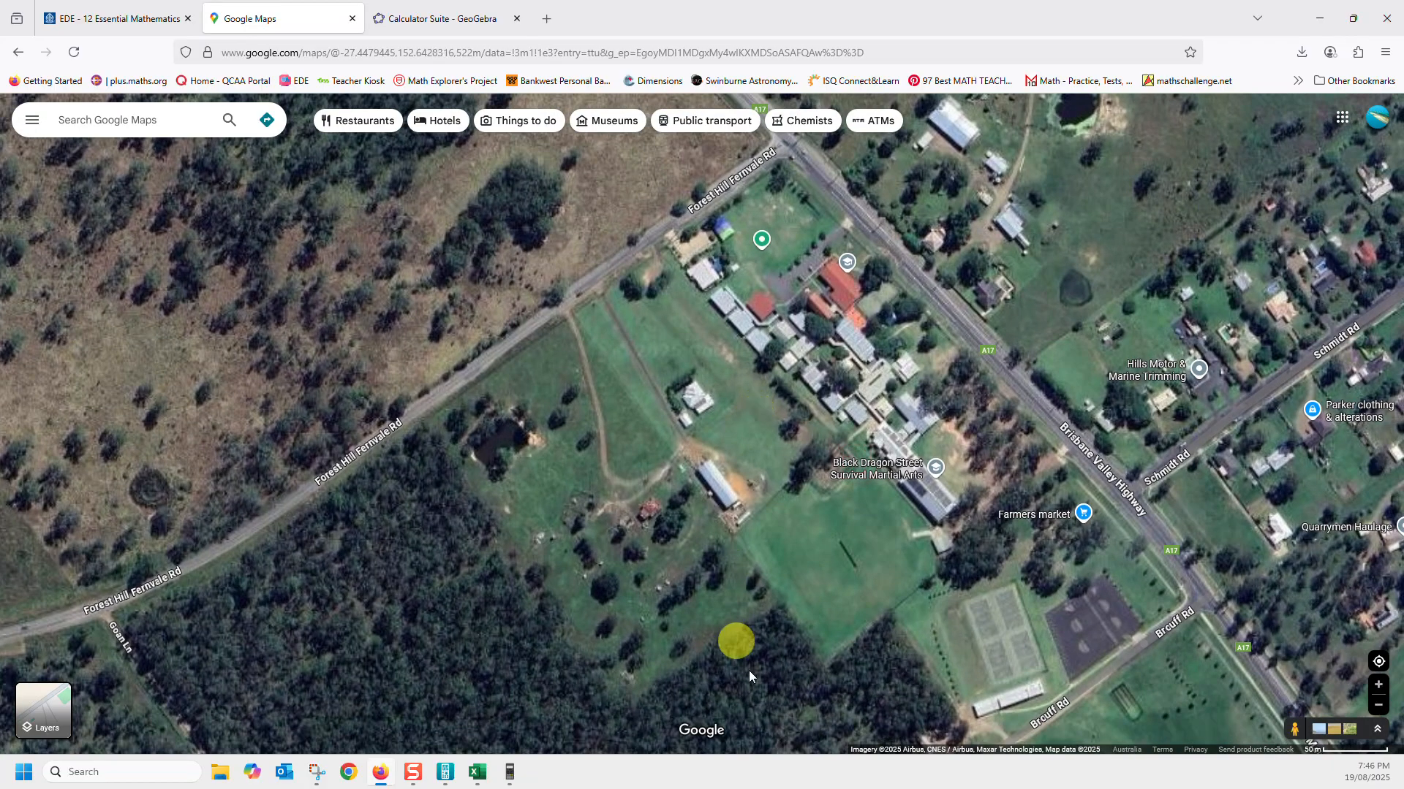
right_click(738, 632)
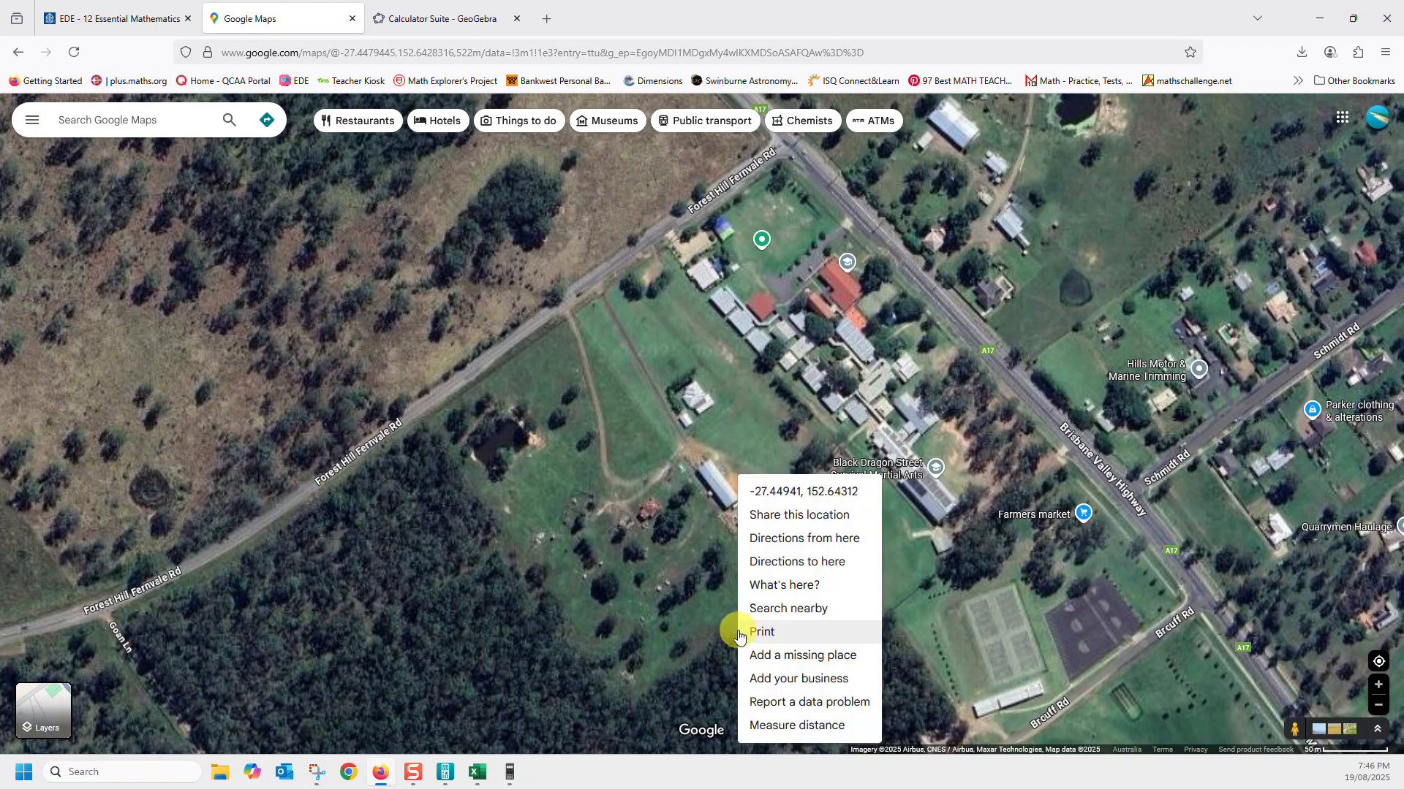
left_click(811, 732)
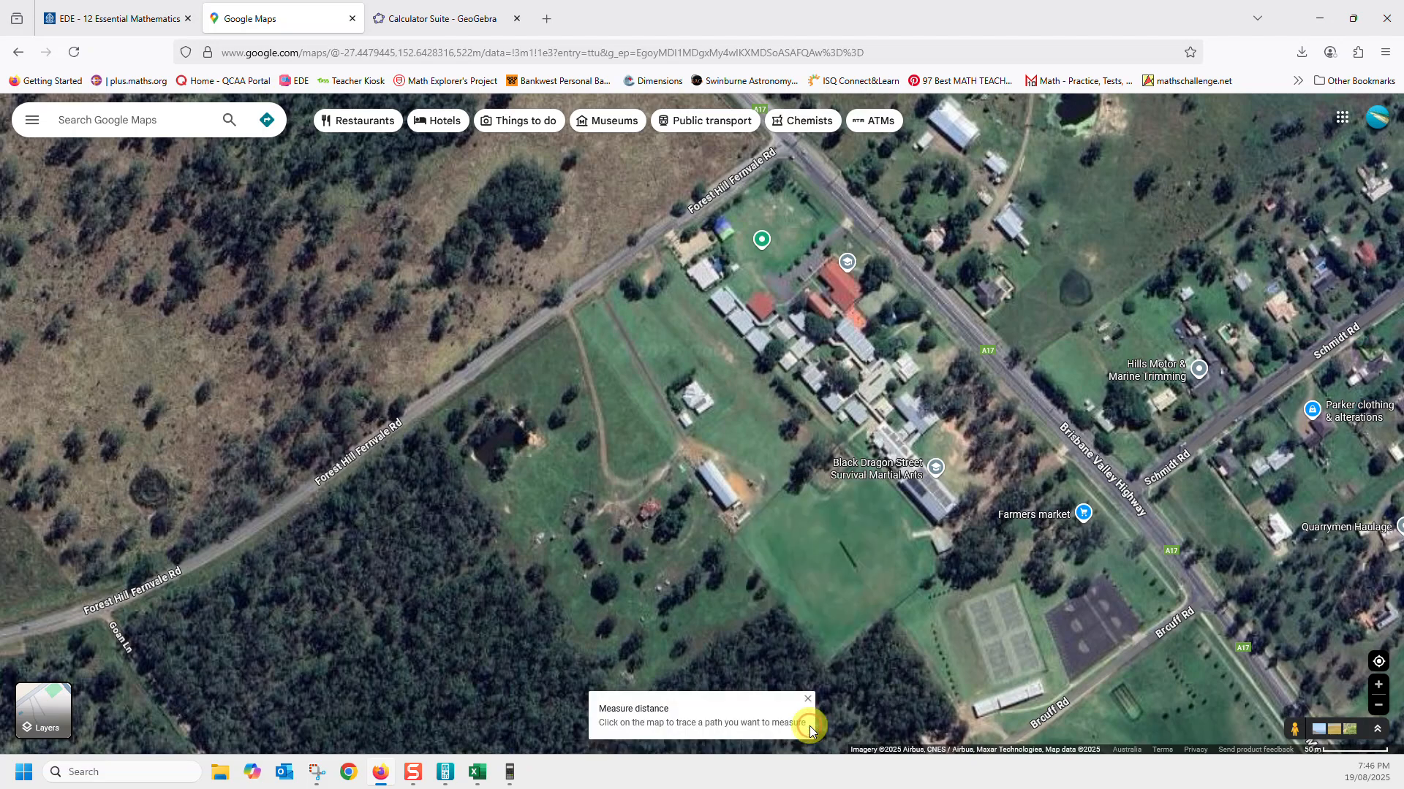
left_click(826, 661)
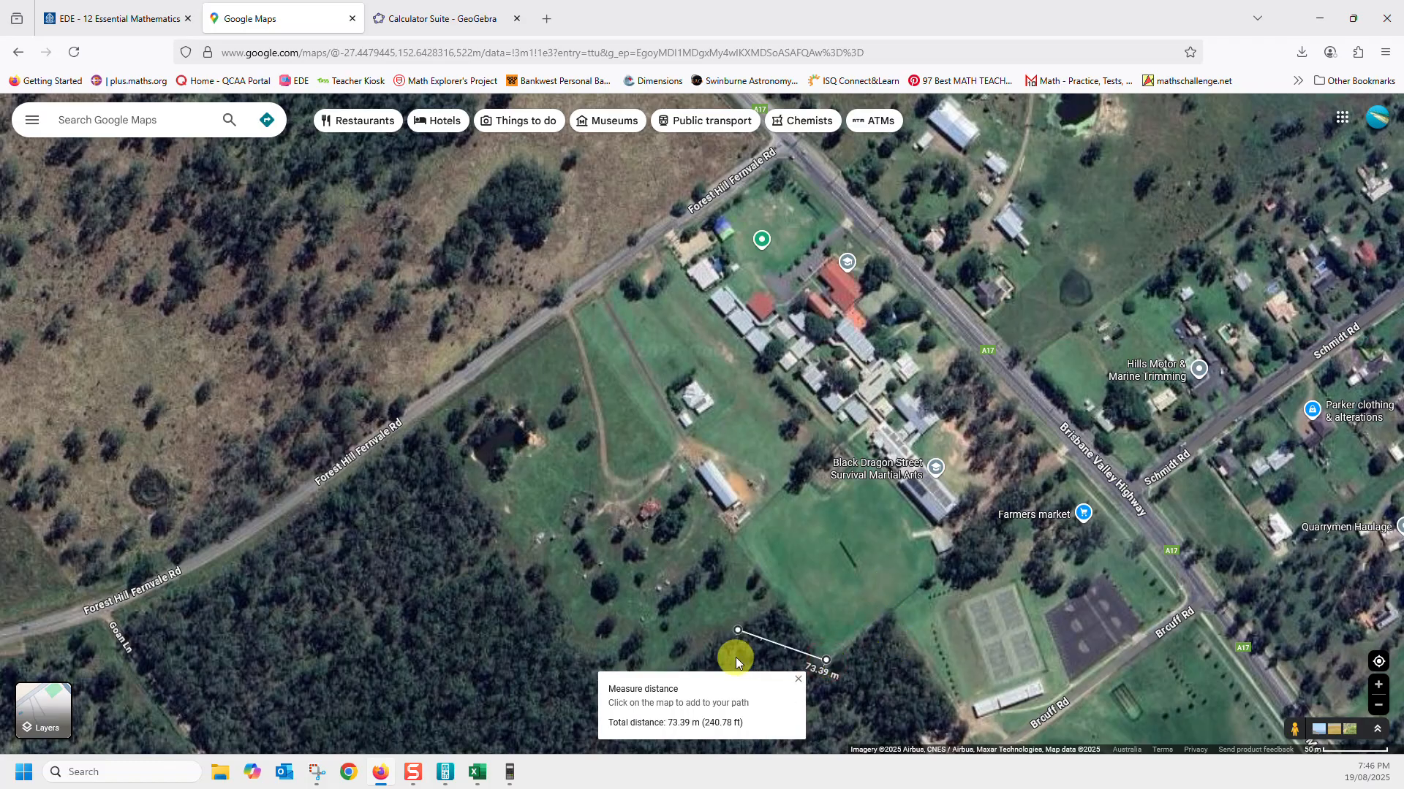
left_click_drag(738, 630, 1066, 450)
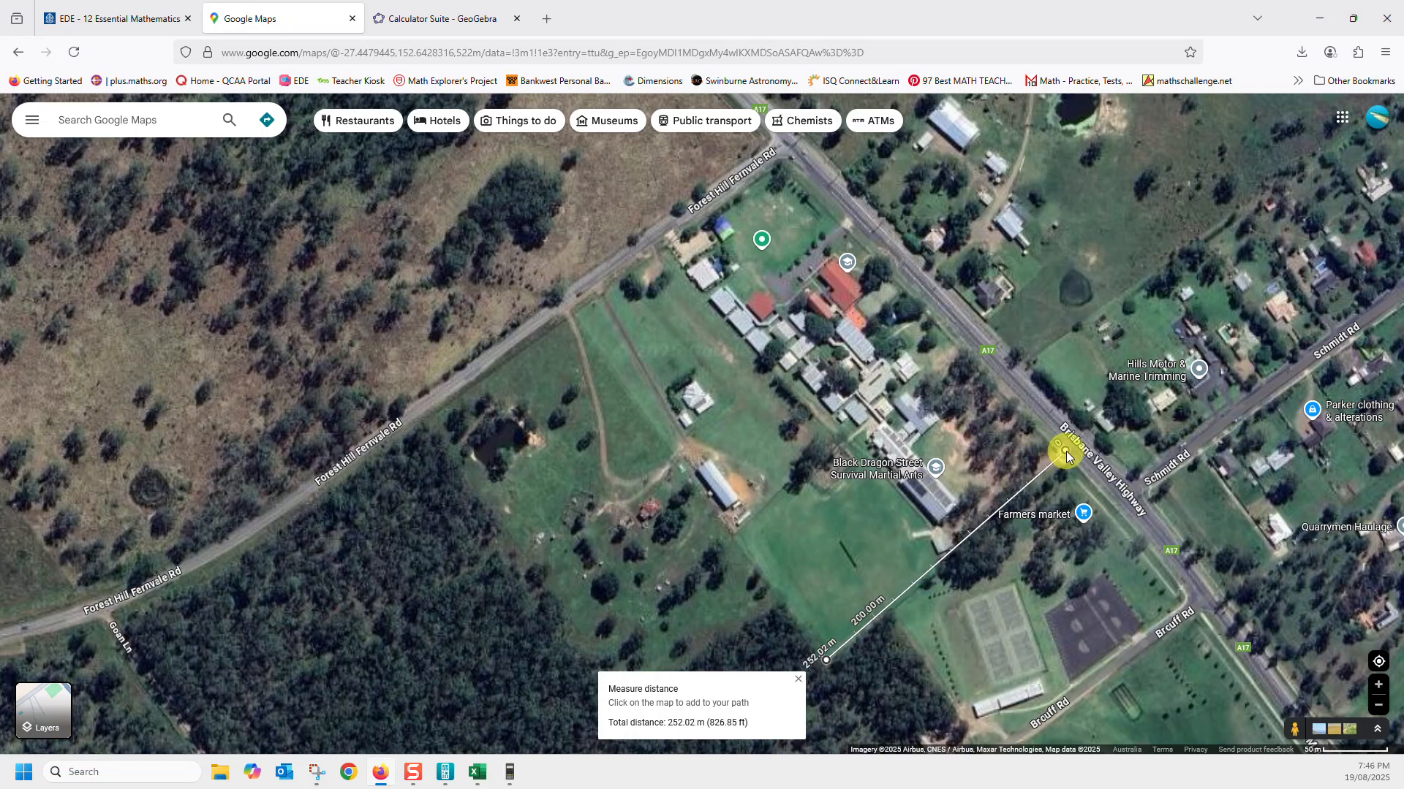
Step: Trace the remaining school boundary around the oval, past the buildings, along Forest Hill Fernvale Rd and the highway, and close the shape to measure its area
left_click(735, 535)
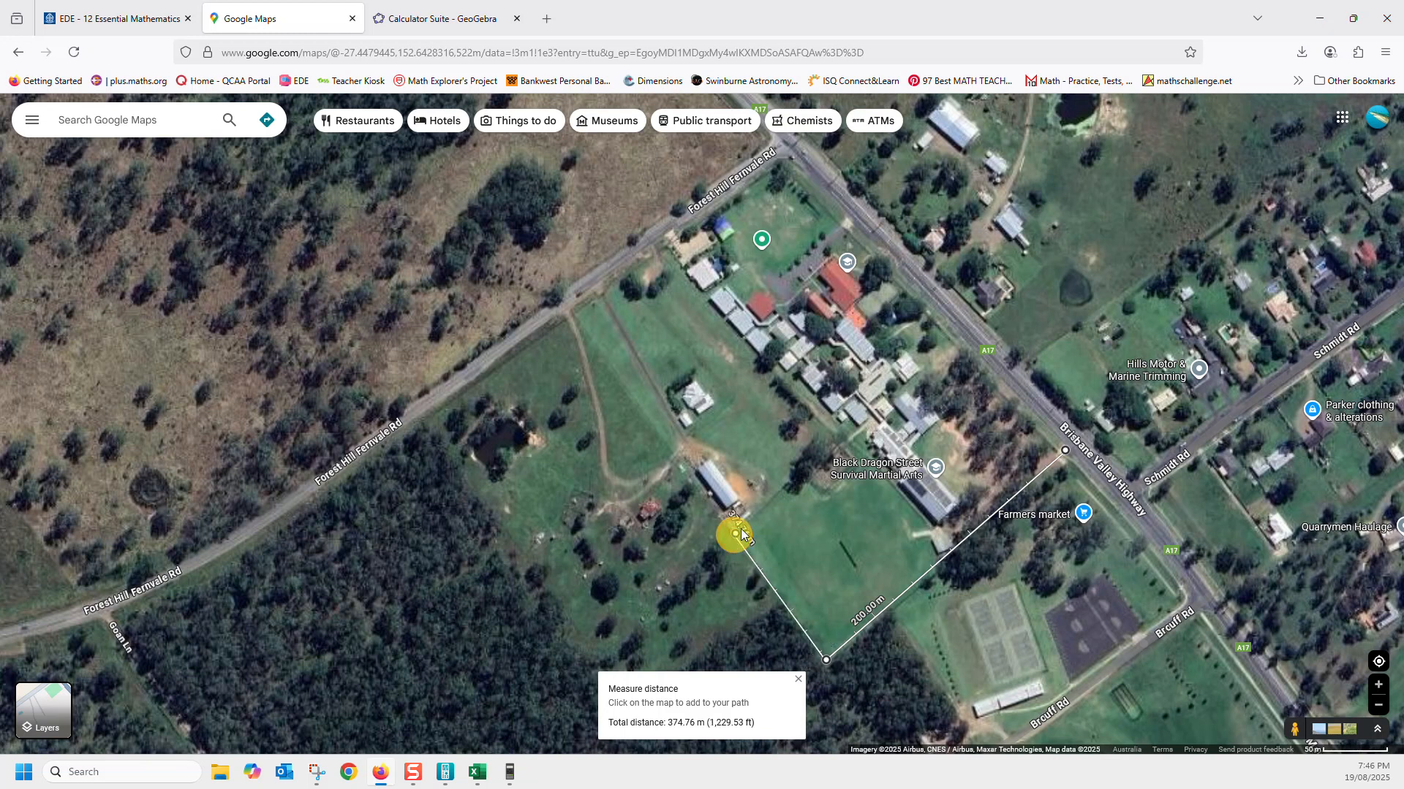
left_click(842, 442)
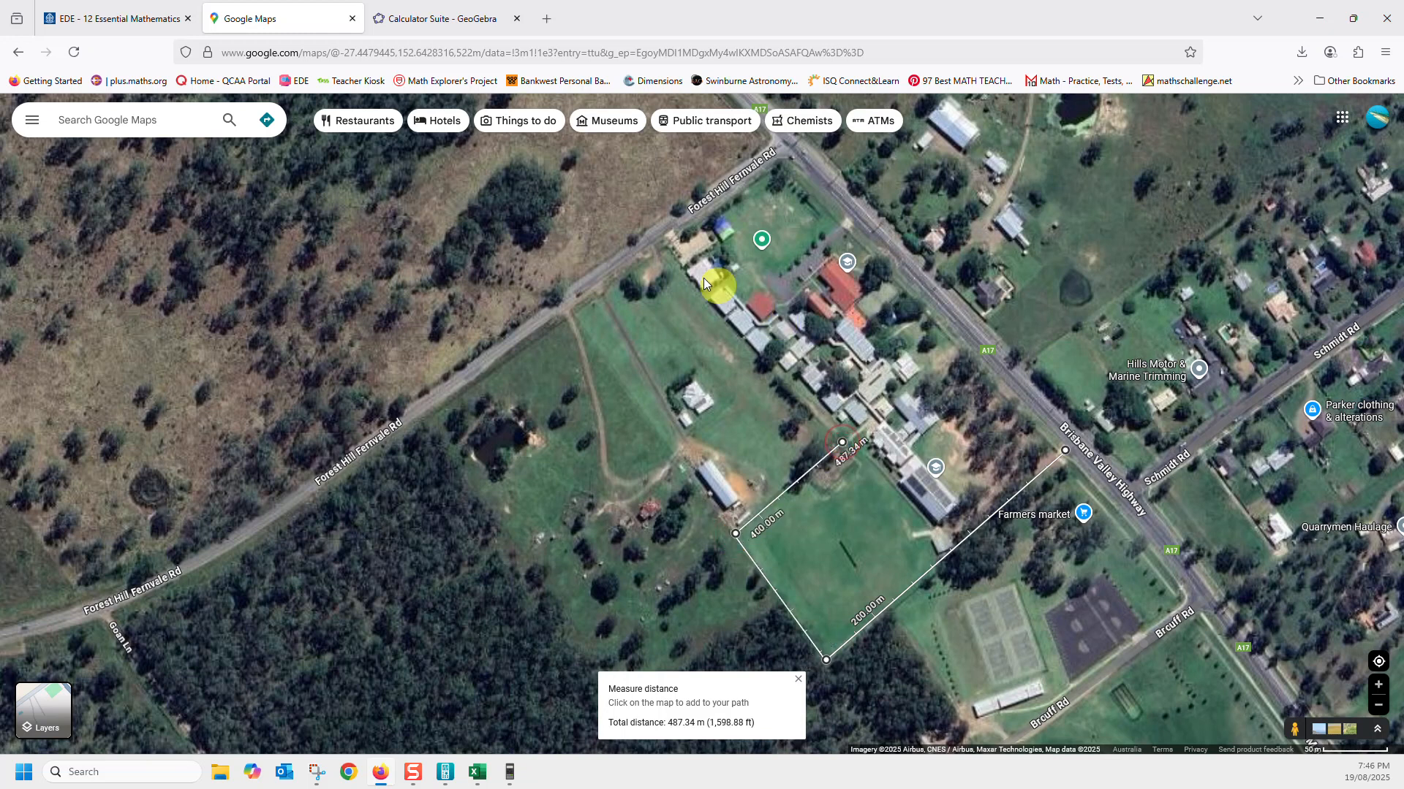
left_click(661, 240)
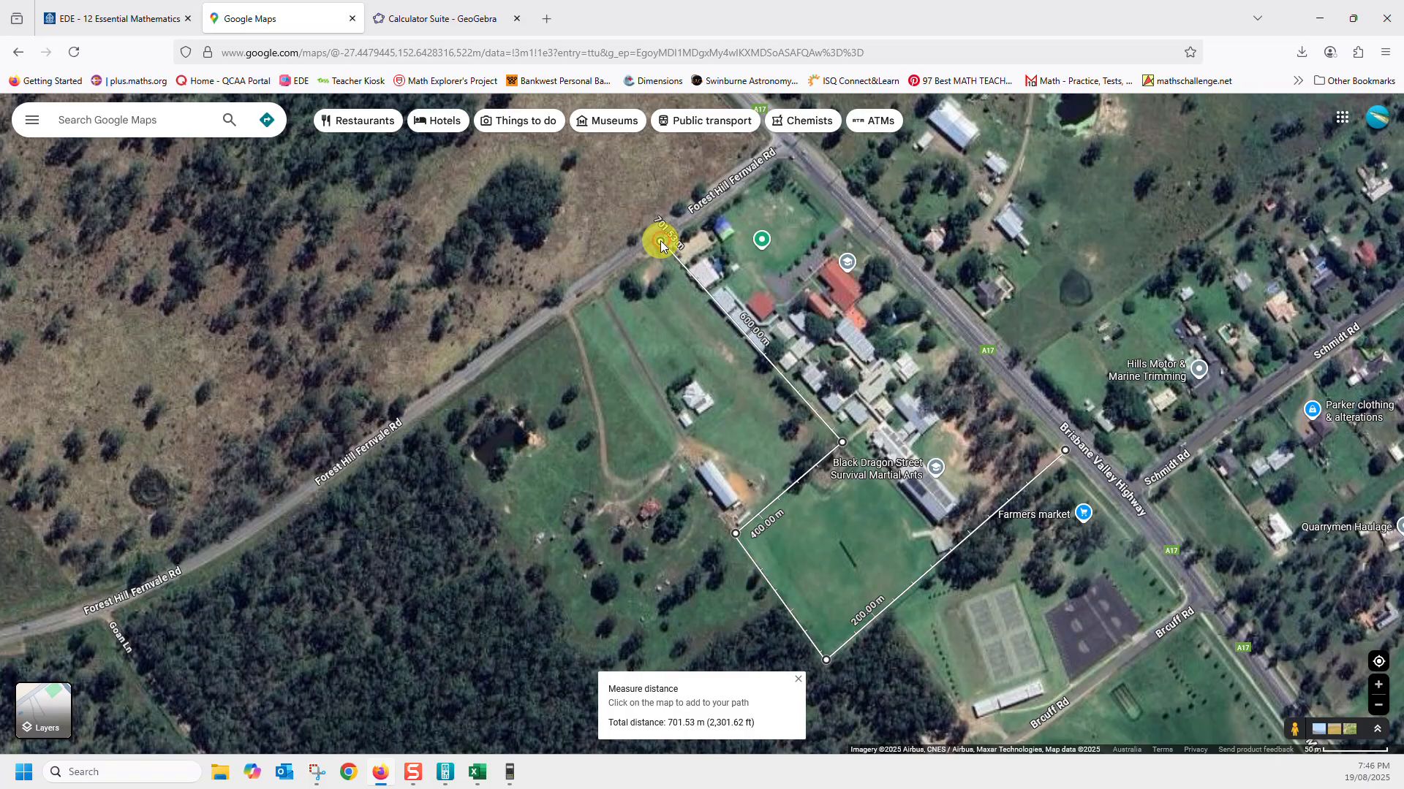
left_click(778, 154)
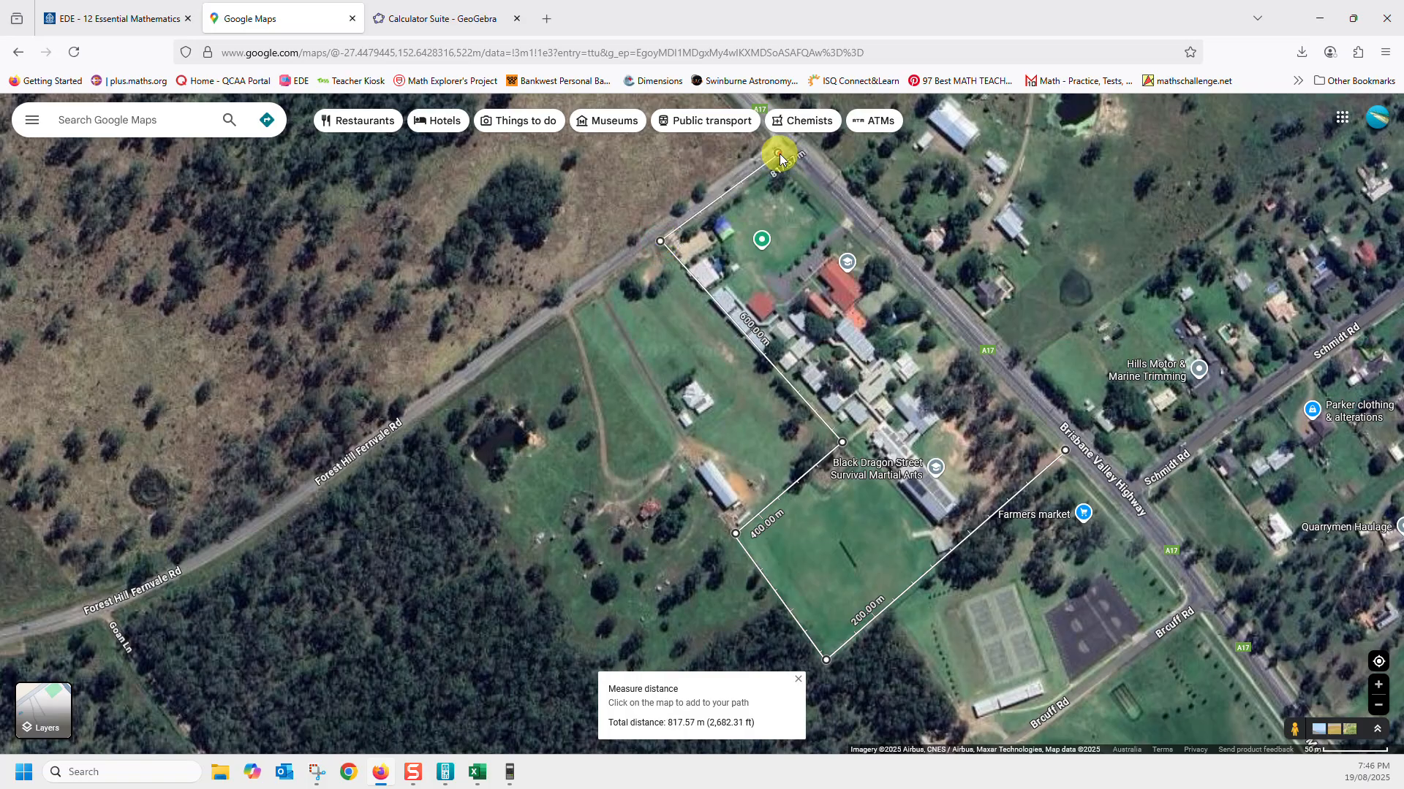
left_click(1064, 451)
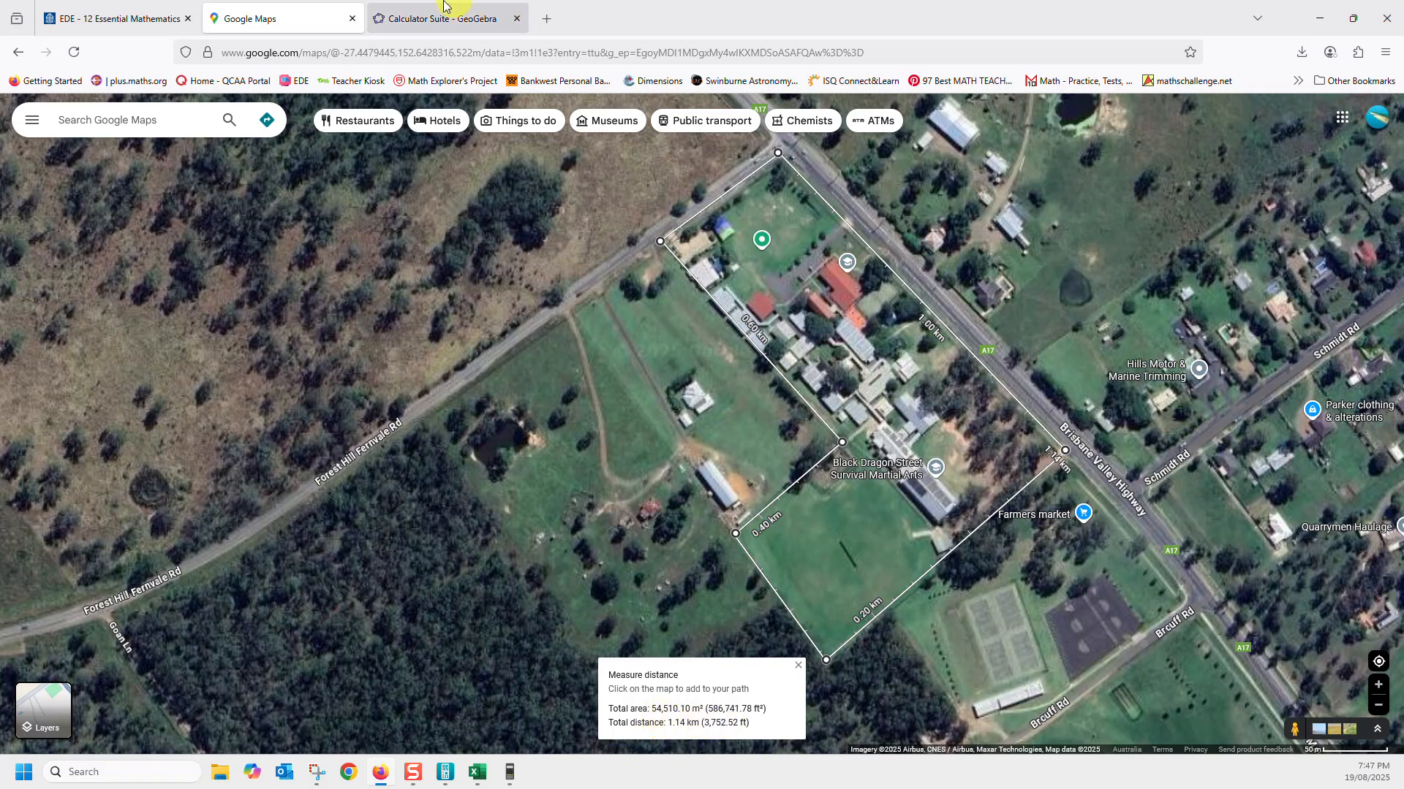
Step: Return to the GeoGebra polygon and bring up the Casio calculator emulator to compare the scaled area with the Google Maps measurement
left_click(424, 15)
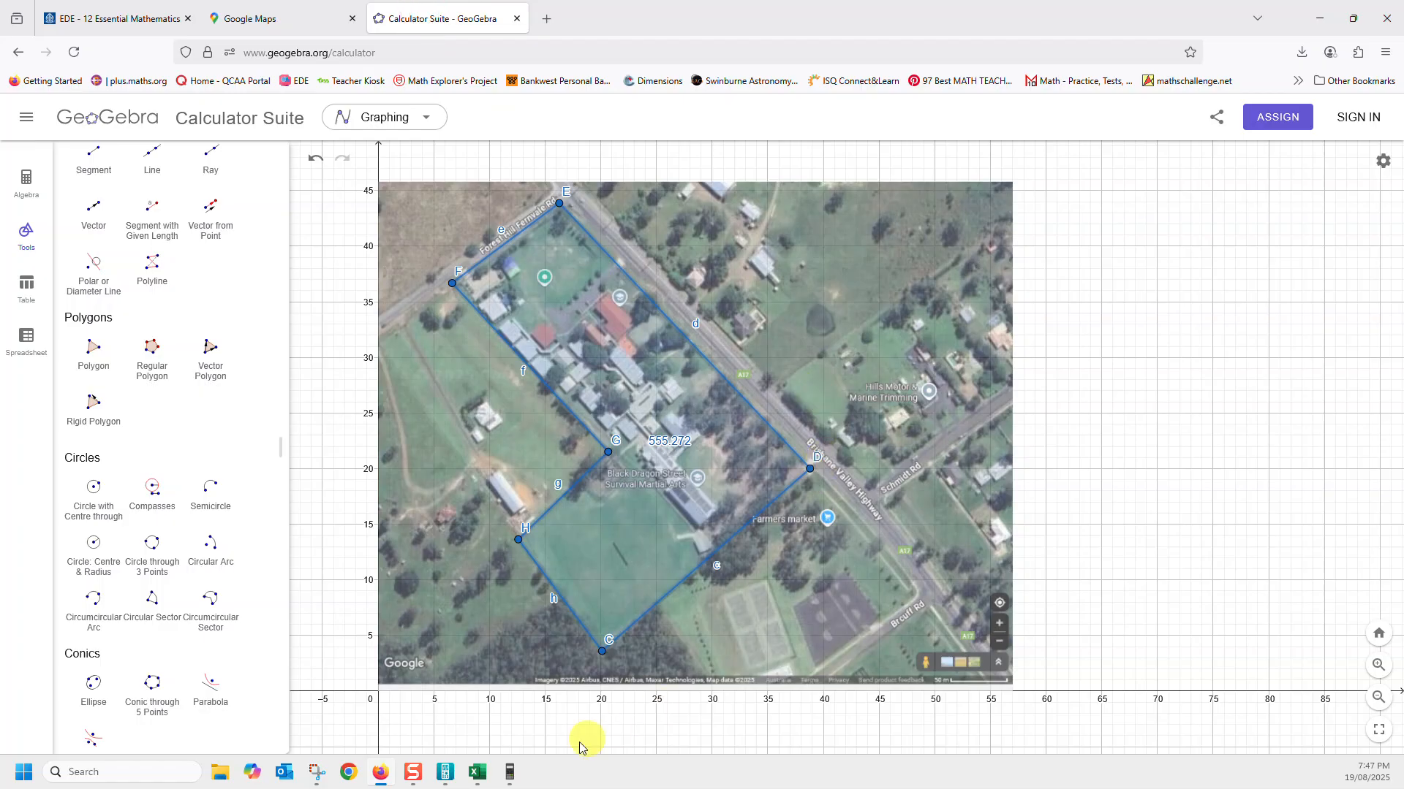
left_click(511, 769)
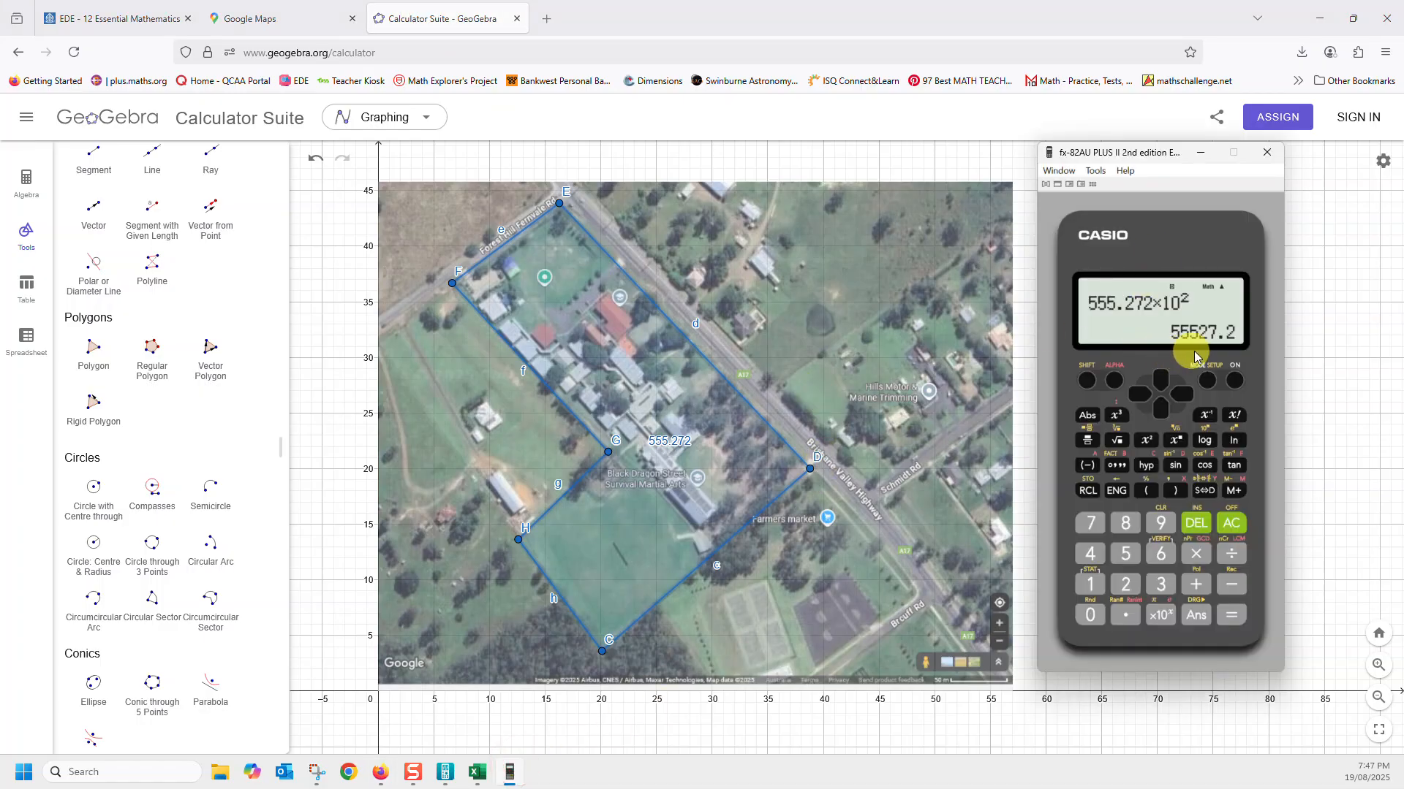